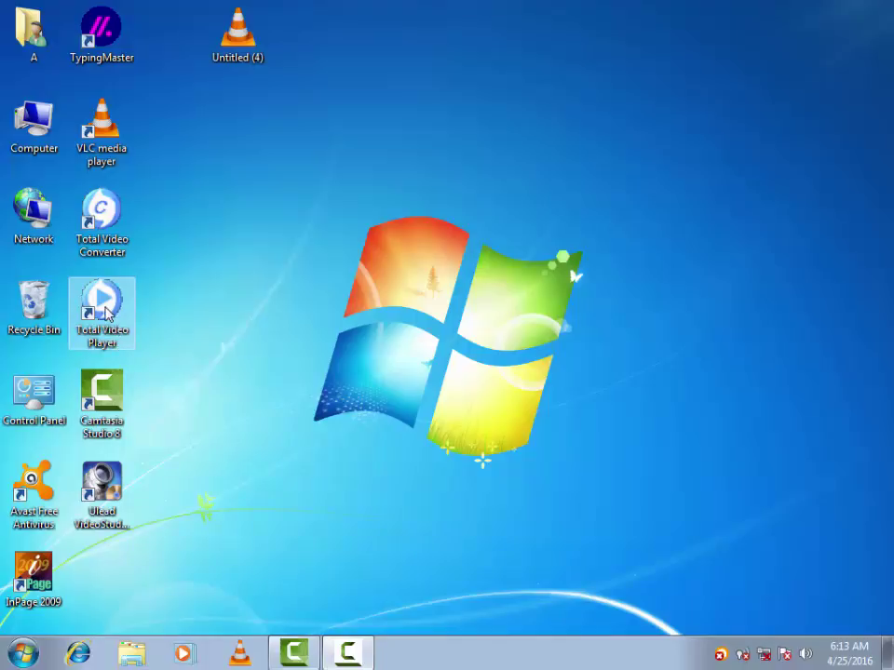
# Launch Total Video Player from its desktop shortcut and close its window
pyautogui.doubleClick(109, 312)
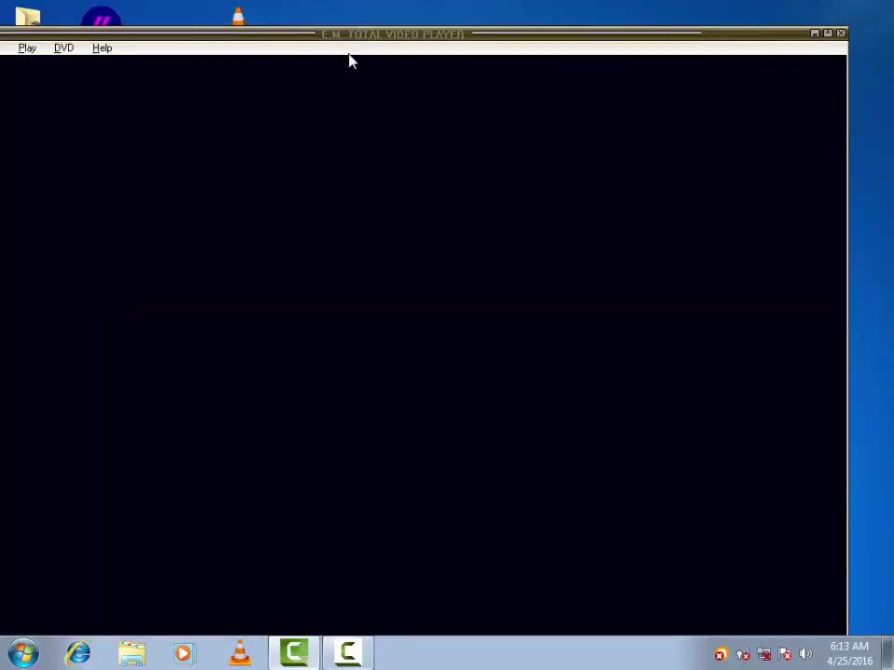
pyautogui.click(841, 34)
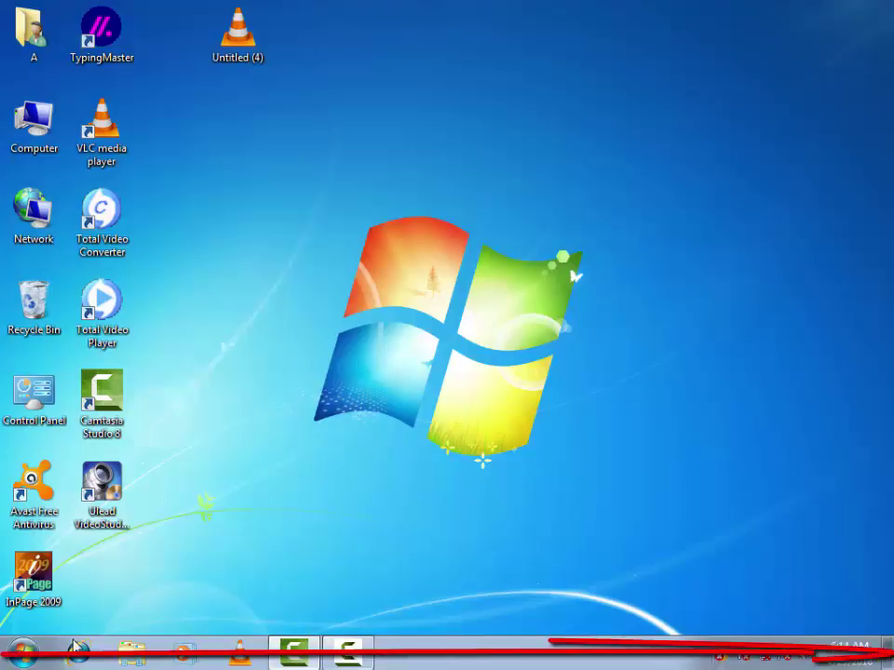
pyautogui.moveTo(348, 651)
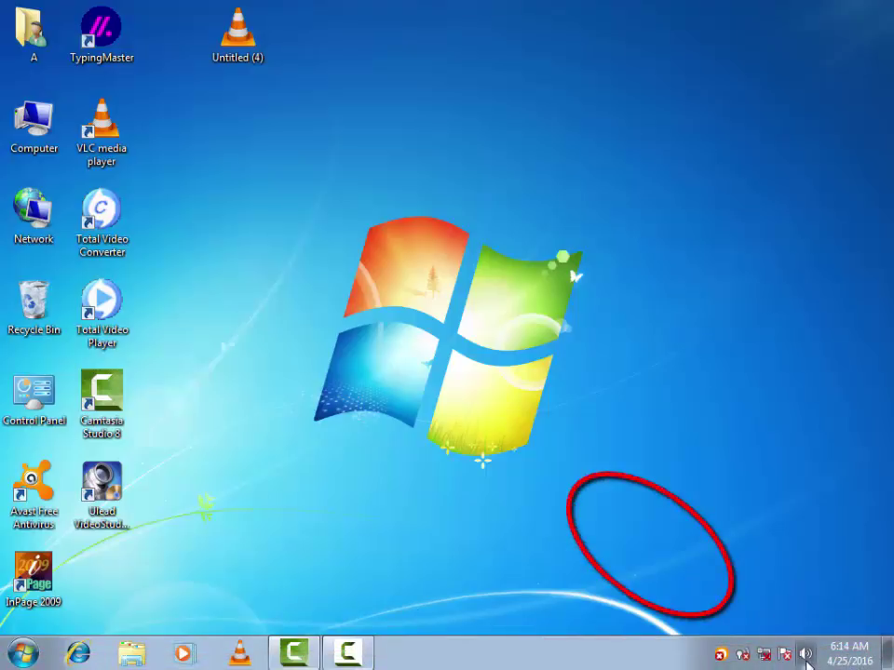
# Mute and unmute the speakers, and set the system volume to its maximum
pyautogui.click(806, 663)
pyautogui.moveTo(812, 455); pyautogui.dragTo(824, 421)
pyautogui.click(806, 569)
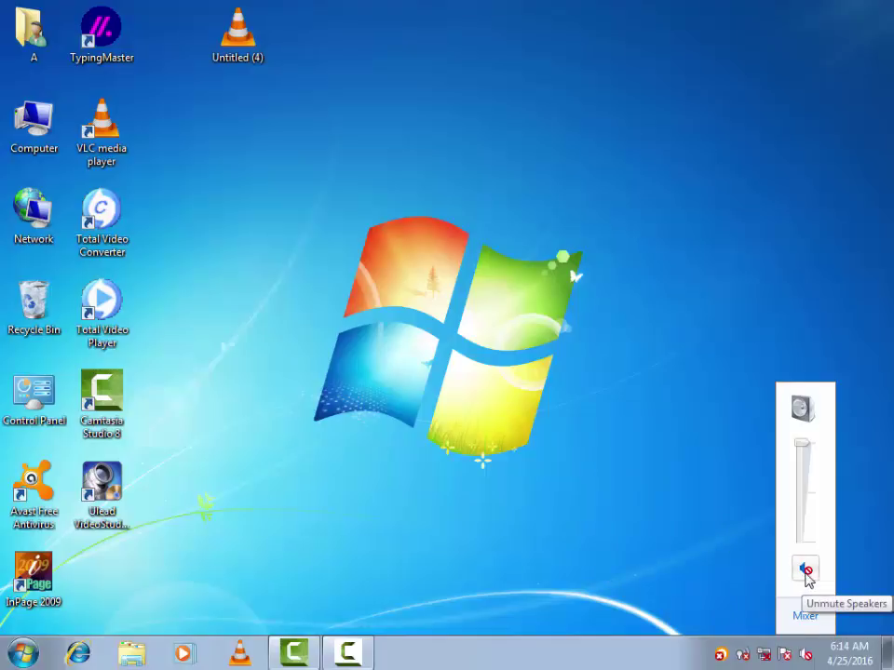
pyautogui.click(807, 572)
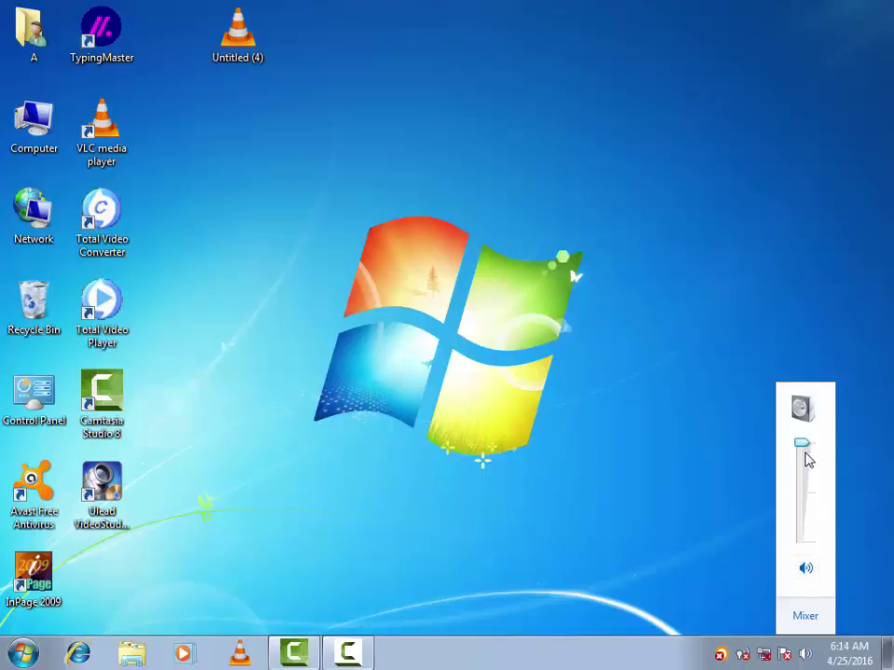
pyautogui.moveTo(803, 449); pyautogui.dragTo(824, 435)
pyautogui.moveTo(723, 659)
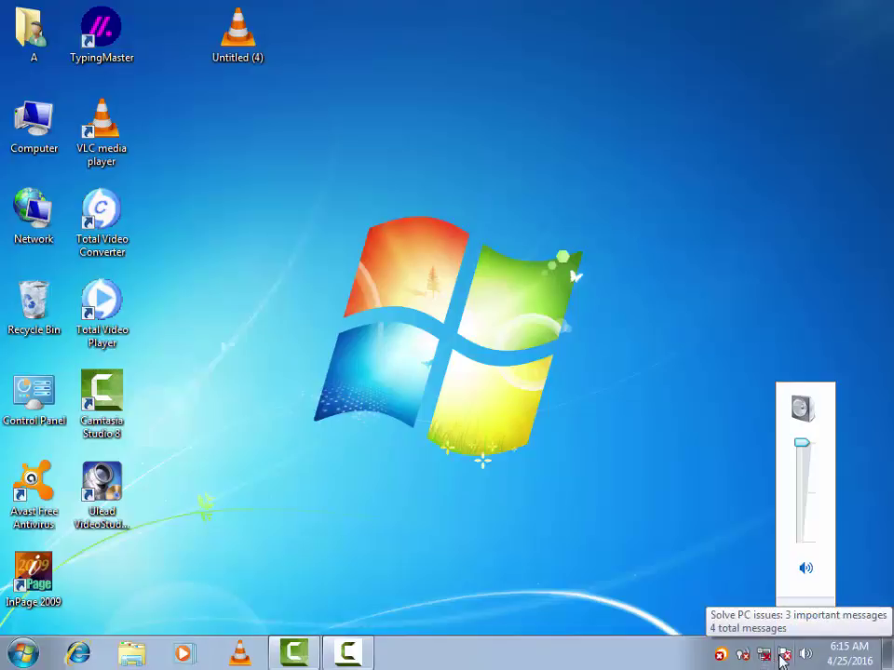
# Display the full list of installed programs, and show the alternatives to shutting down, such as Restart and Hibernate
pyautogui.click(24, 653)
pyautogui.click(23, 656)
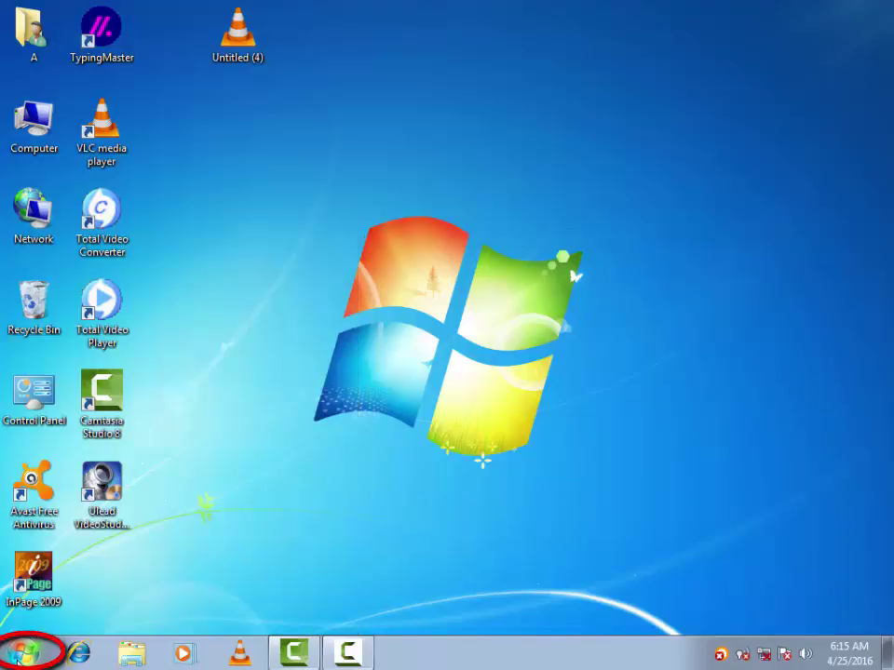
pyautogui.click(25, 659)
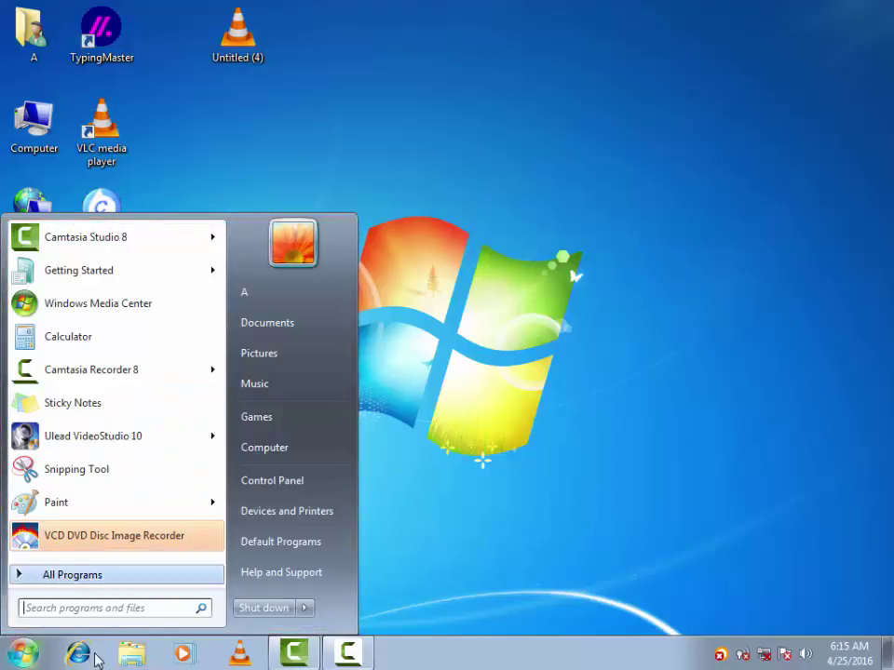
pyautogui.click(64, 575)
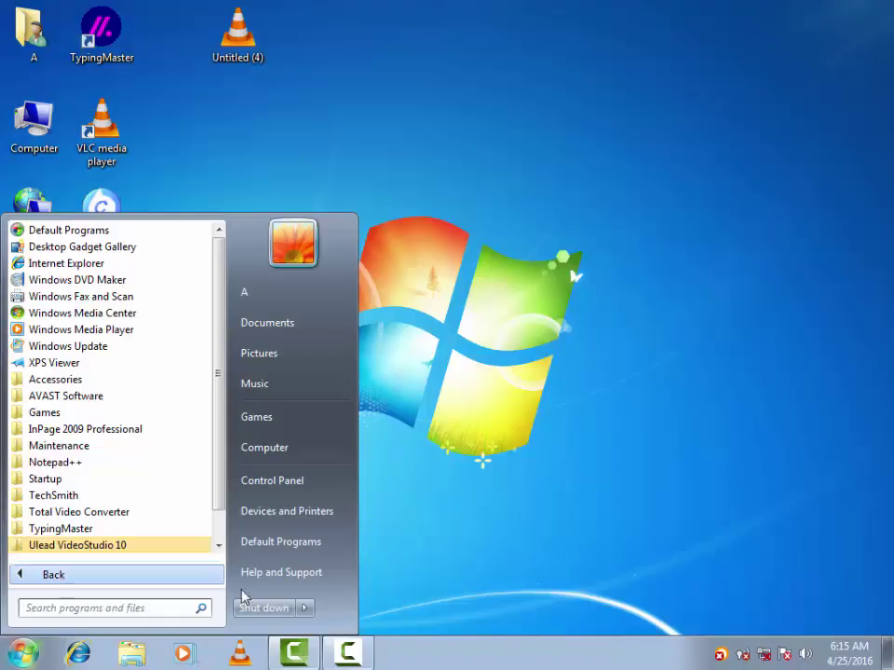
pyautogui.click(373, 575)
pyautogui.click(26, 654)
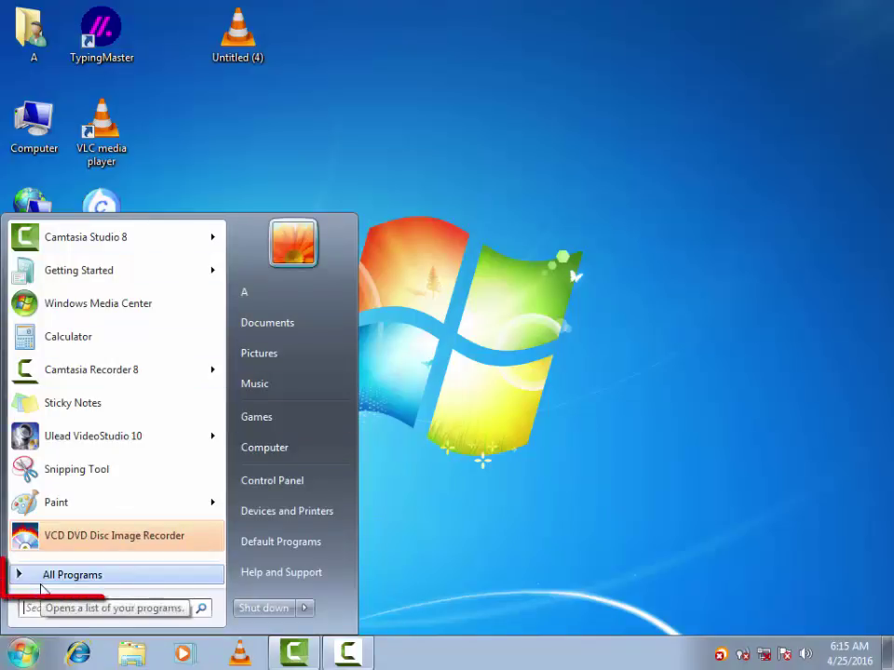
pyautogui.click(42, 586)
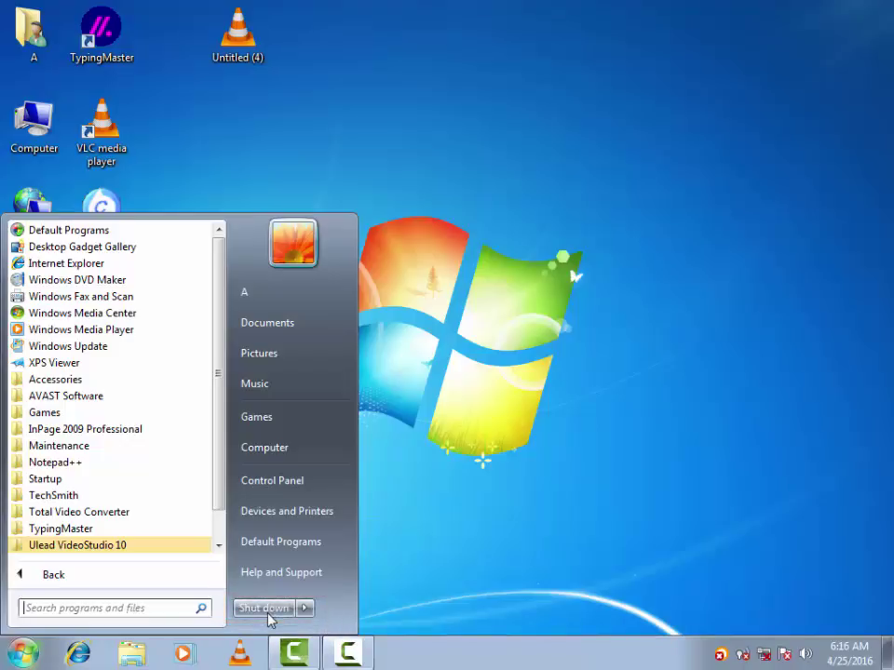
pyautogui.click(305, 610)
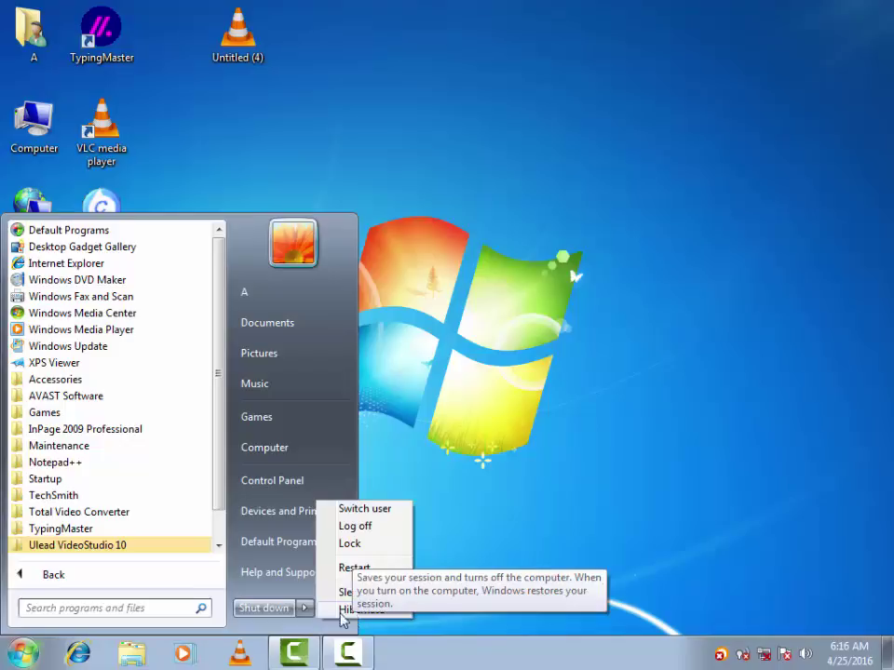
# Search the installed programs for "paint", launch Paint and close it again
pyautogui.click(109, 610)
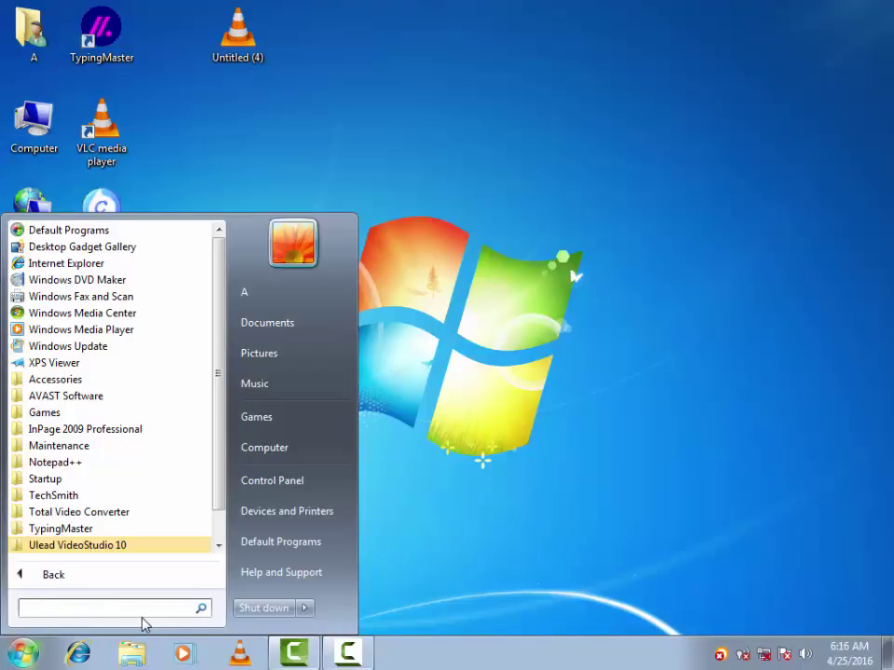
pyautogui.write('pa')
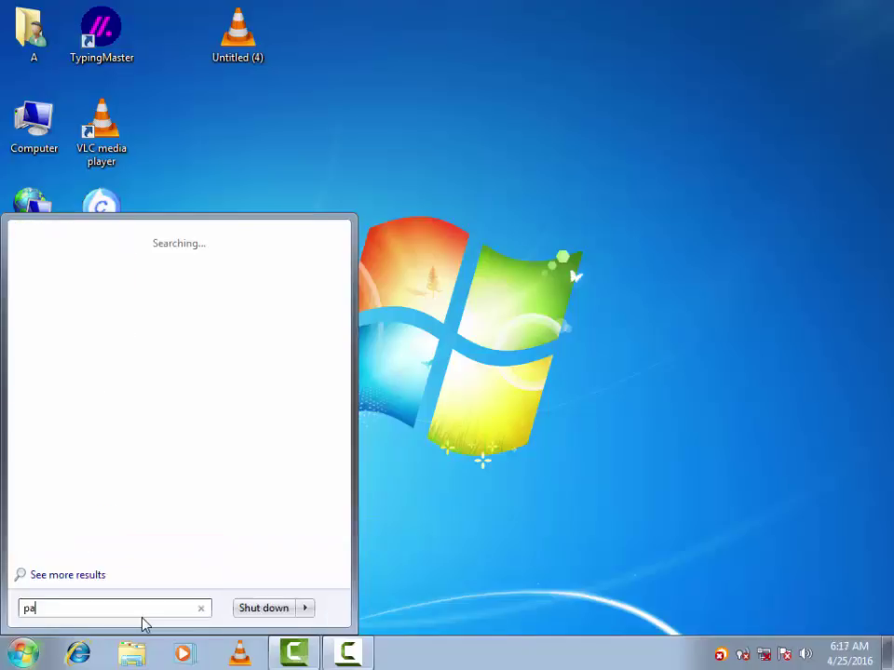
pyautogui.write('int')
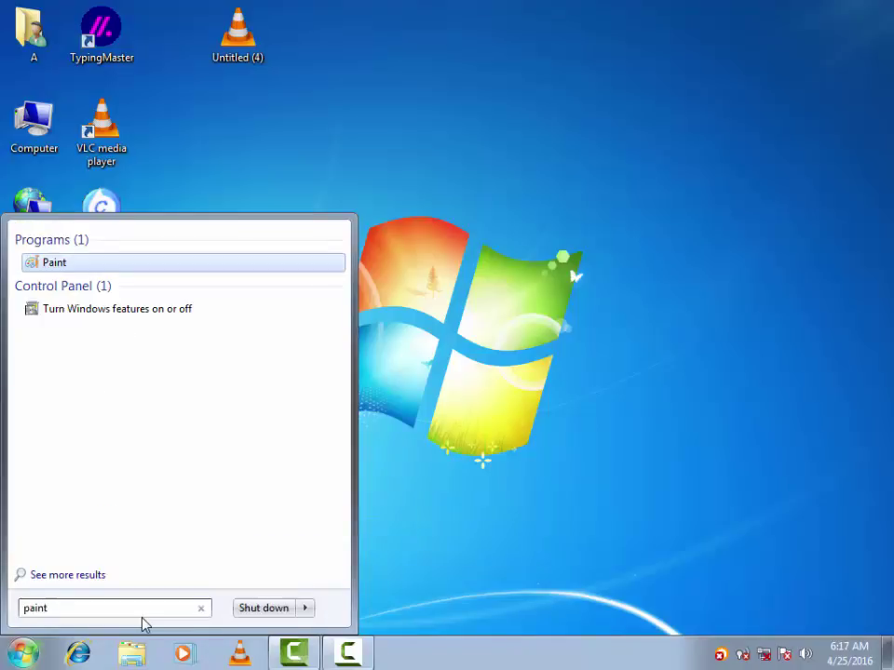
pyautogui.press('Return')
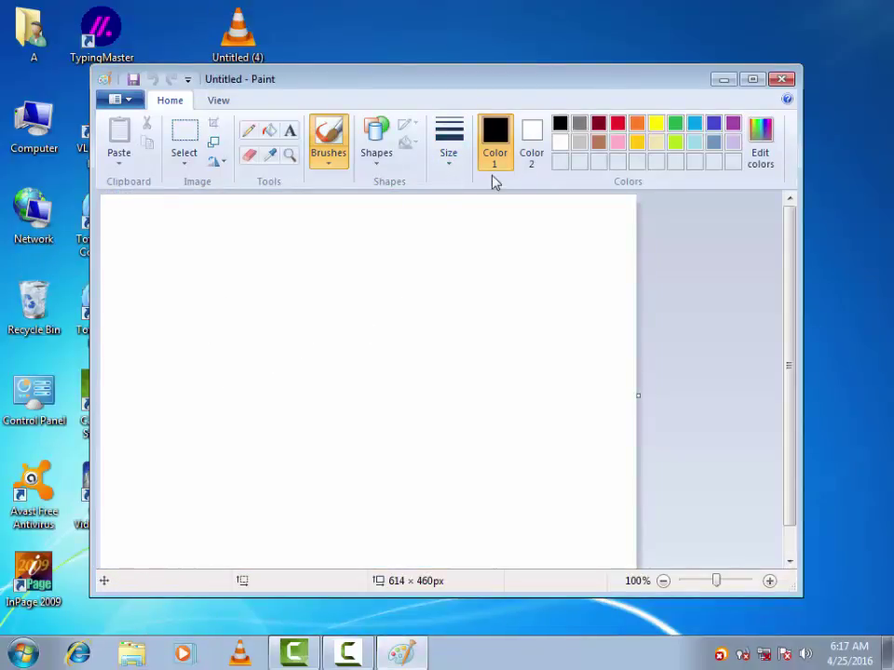
pyautogui.click(782, 80)
# Launch Calculator from the Accessories program group and reposition its window on the desktop
pyautogui.click(24, 654)
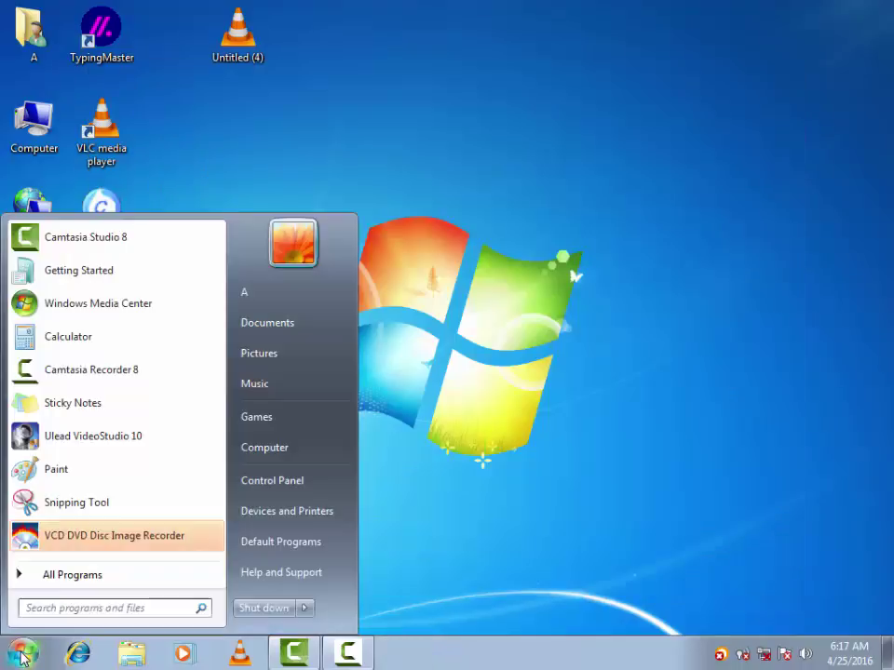
pyautogui.click(70, 576)
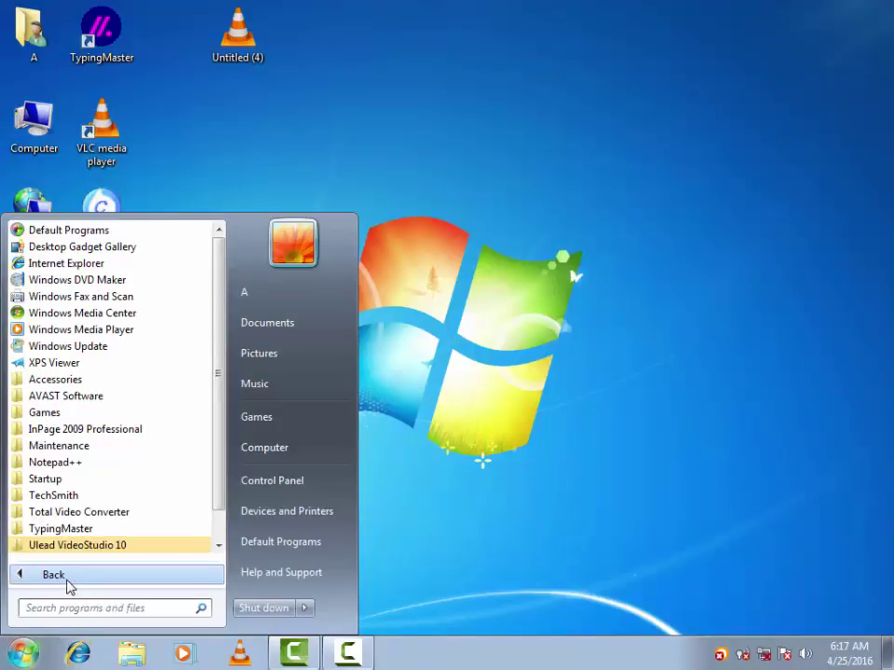
pyautogui.click(39, 383)
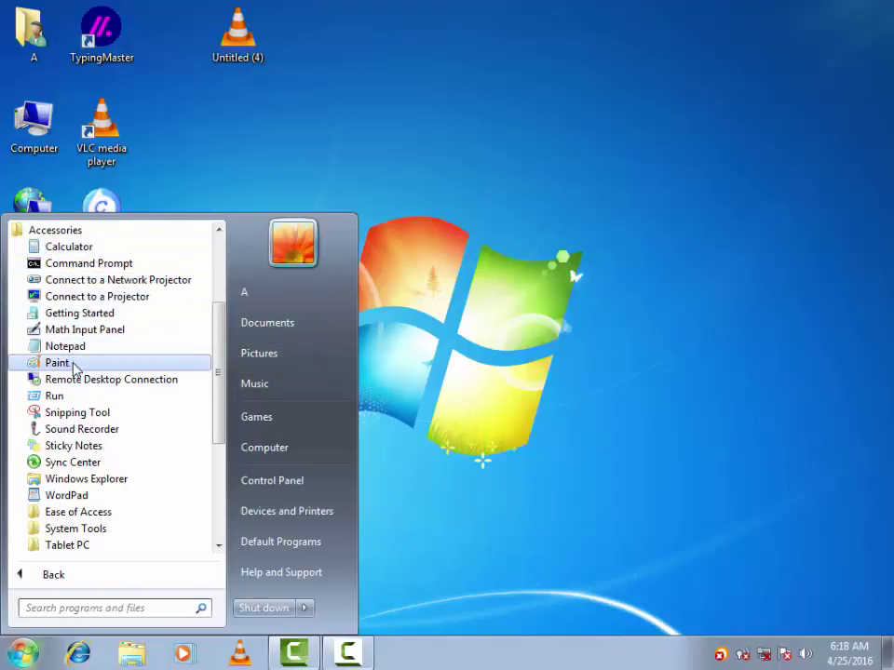
pyautogui.click(73, 255)
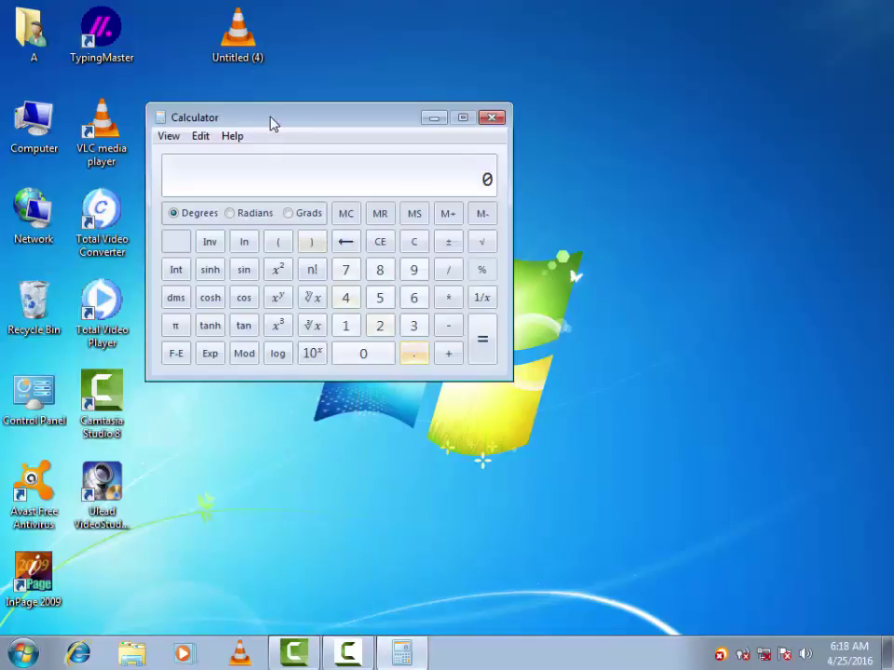
pyautogui.moveTo(271, 124); pyautogui.dragTo(323, 239)
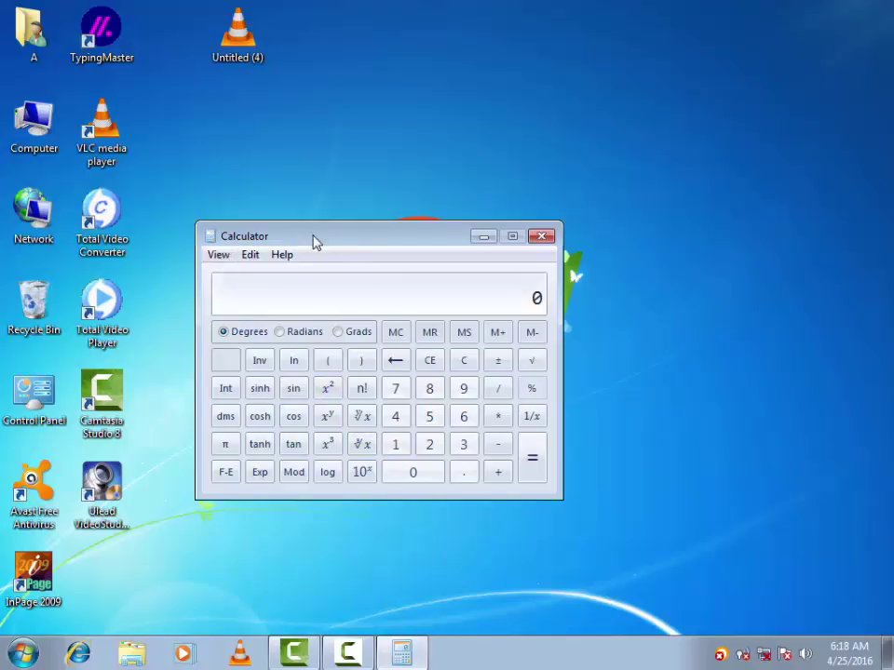
pyautogui.moveTo(313, 241); pyautogui.dragTo(156, 233)
# Switch Calculator to Standard mode and calculate 21 + 56
pyautogui.click(181, 210)
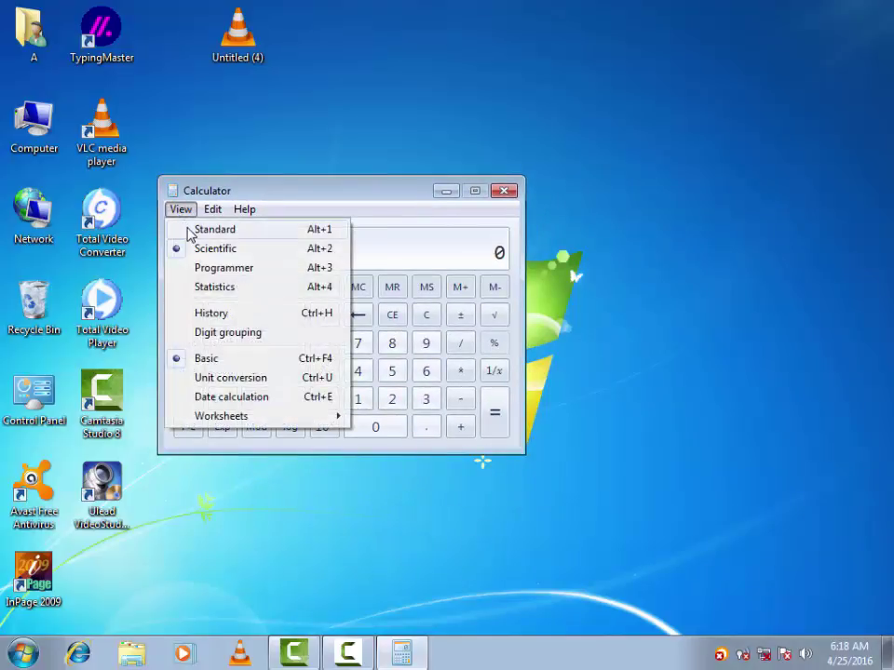
pyautogui.click(190, 231)
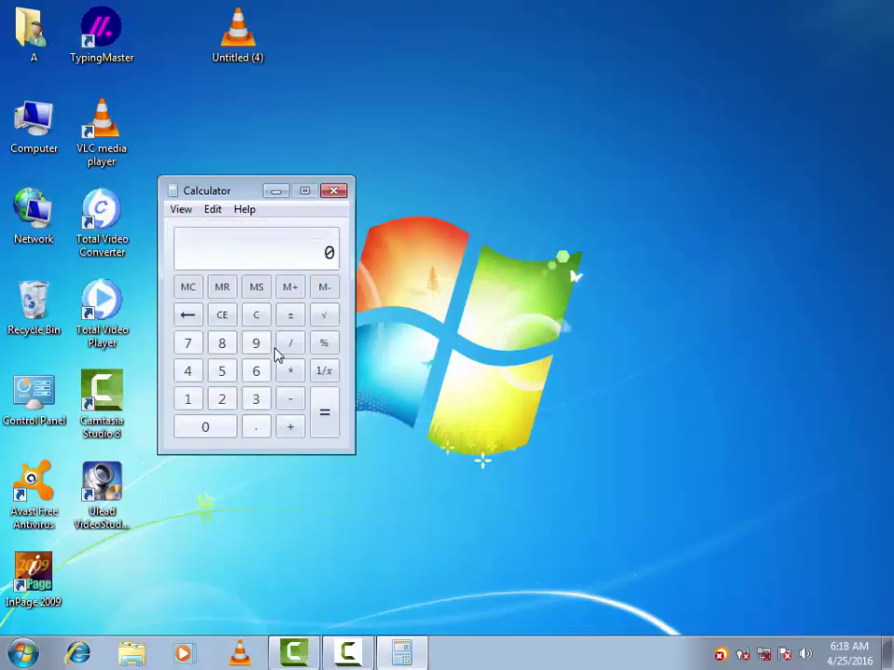
pyautogui.click(223, 403)
pyautogui.click(187, 403)
pyautogui.click(288, 428)
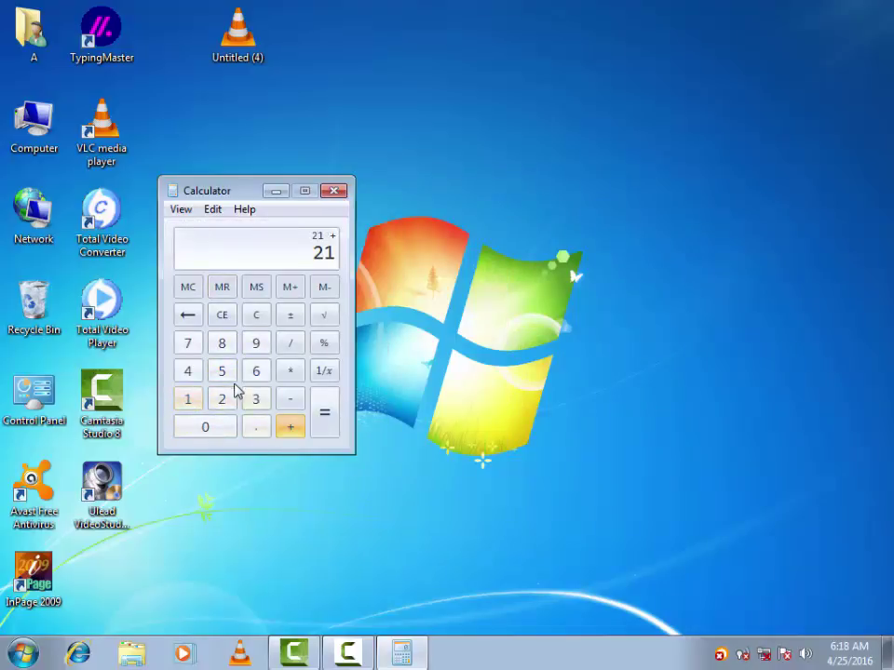
pyautogui.click(222, 374)
pyautogui.click(256, 372)
pyautogui.click(326, 429)
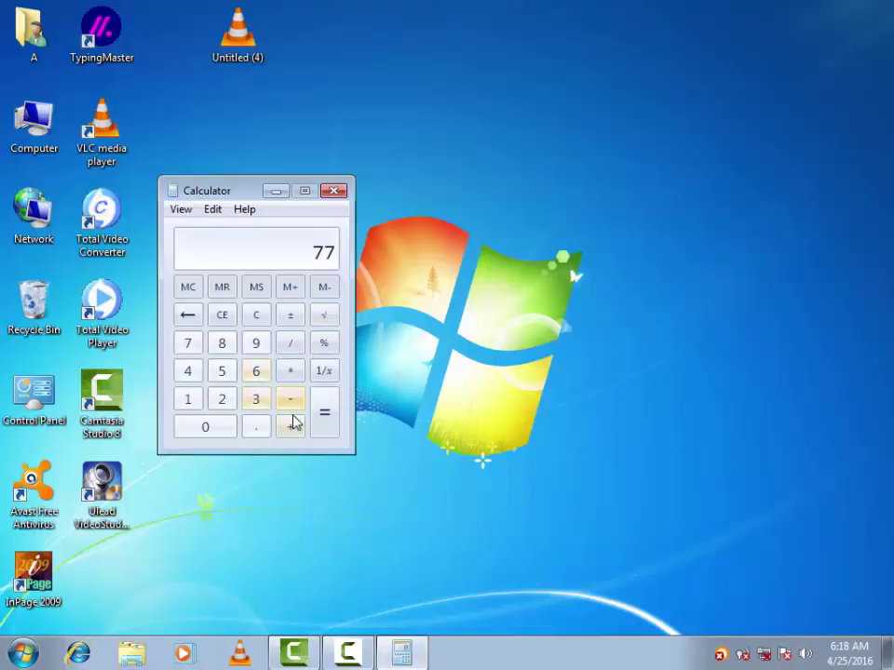
# Switch Calculator to Scientific mode and reposition its window on the desktop
pyautogui.moveTo(196, 192); pyautogui.dragTo(274, 170)
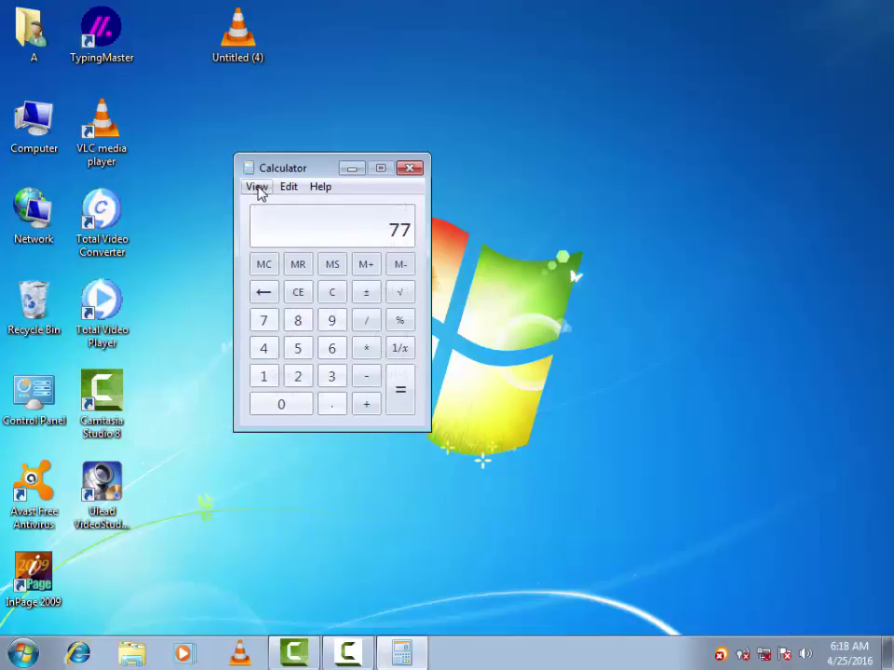
pyautogui.click(258, 189)
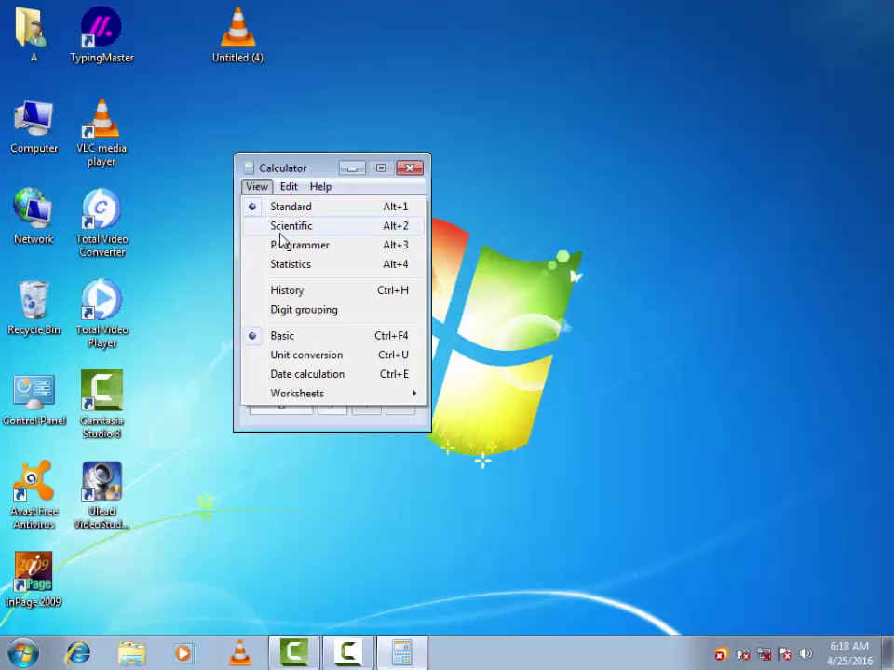
pyautogui.click(279, 229)
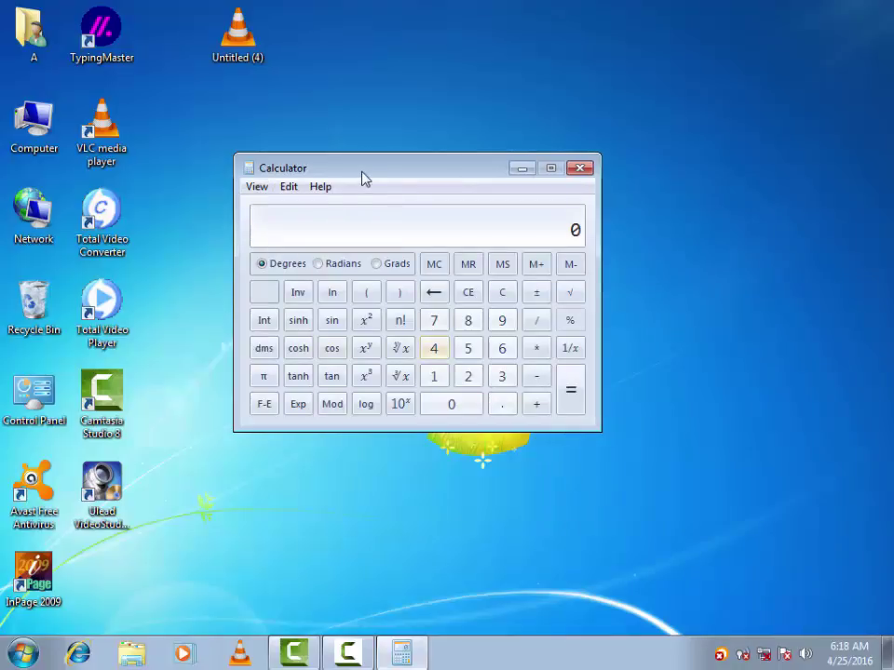
pyautogui.moveTo(364, 179); pyautogui.dragTo(327, 200)
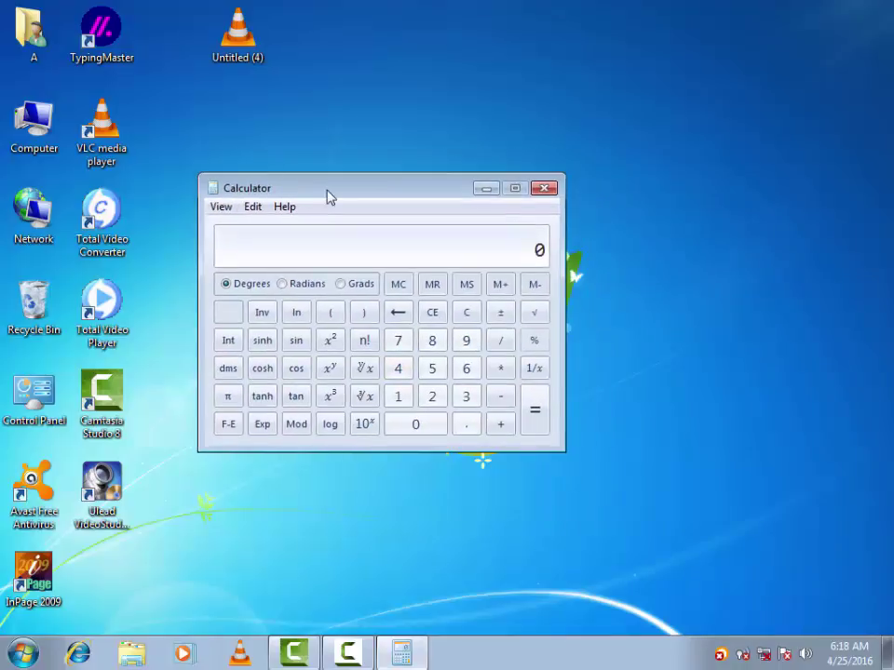
# Return Calculator to Standard mode and close it
pyautogui.click(223, 211)
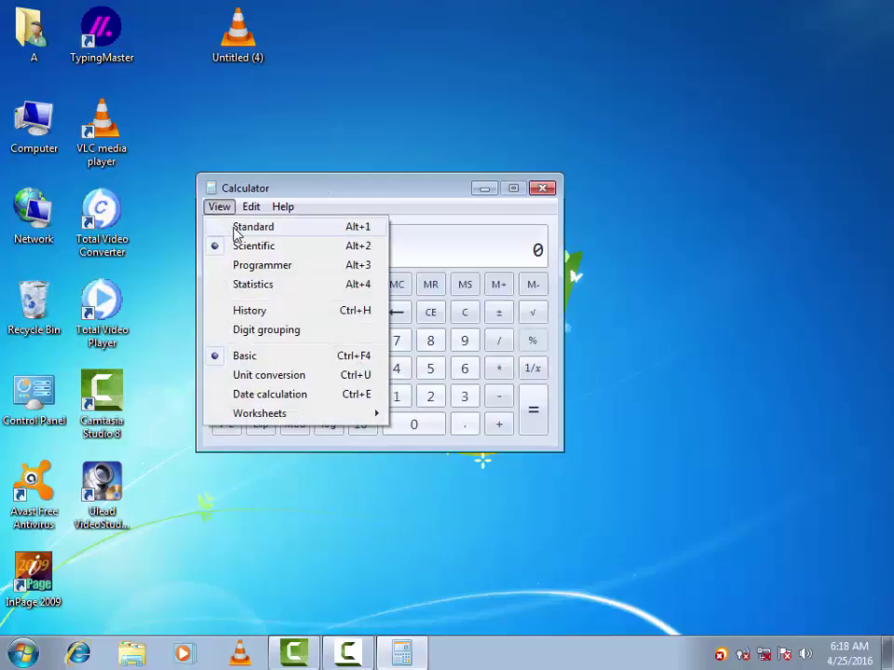
pyautogui.click(236, 228)
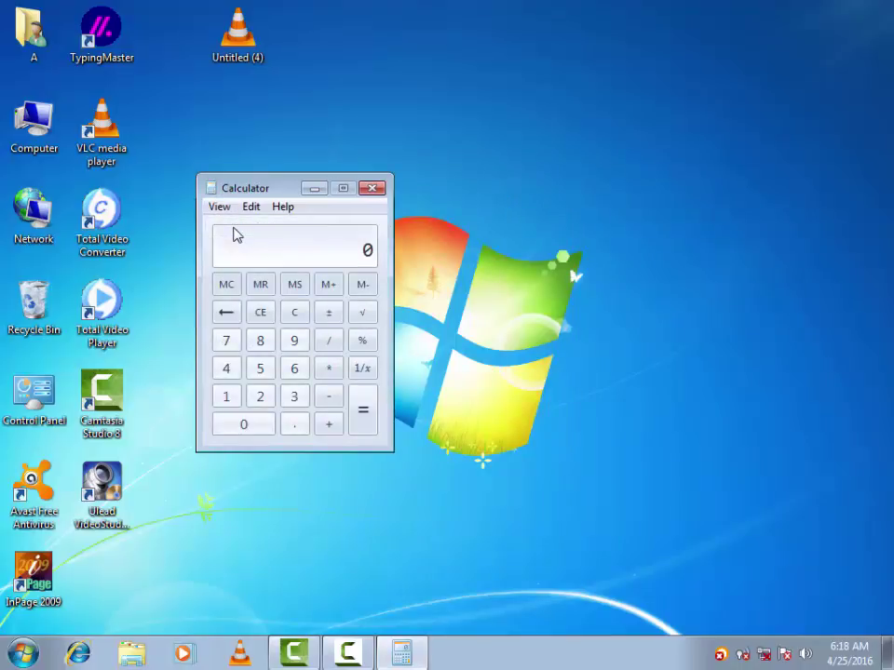
pyautogui.click(374, 191)
# Launch Command Prompt from the Accessories program group and move its window towards the middle of the desktop
pyautogui.click(25, 656)
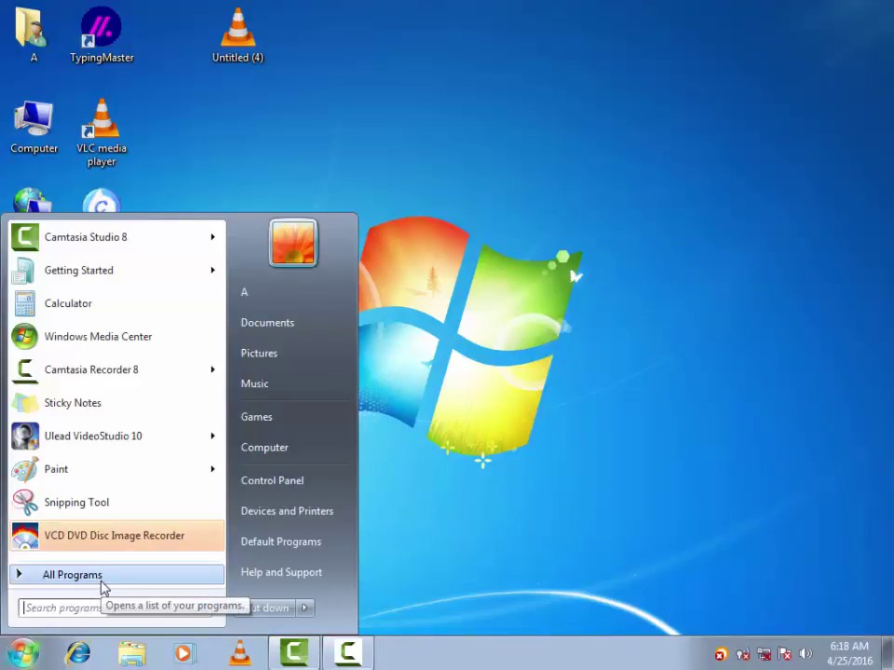
pyautogui.click(102, 588)
pyautogui.click(60, 347)
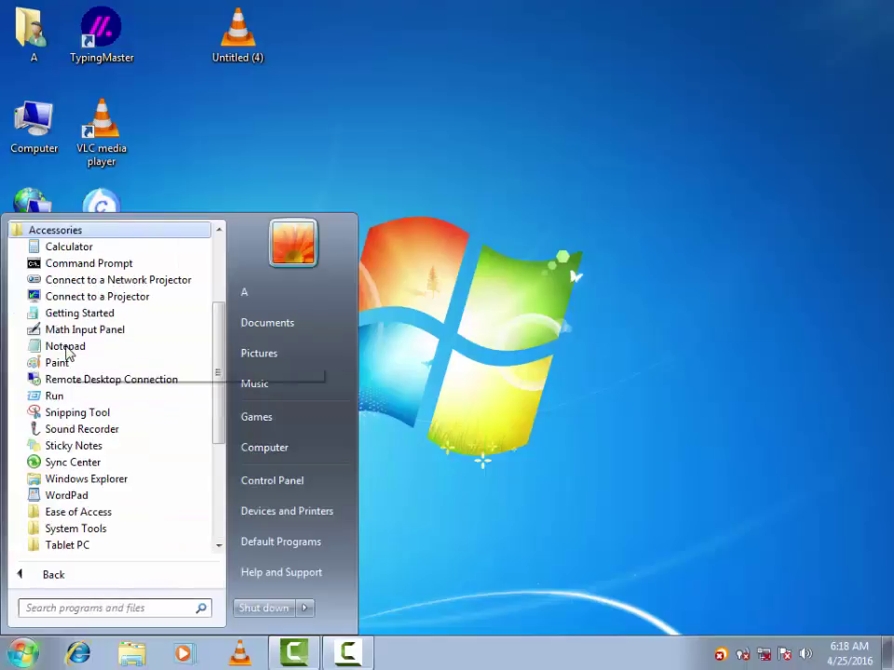
pyautogui.click(67, 264)
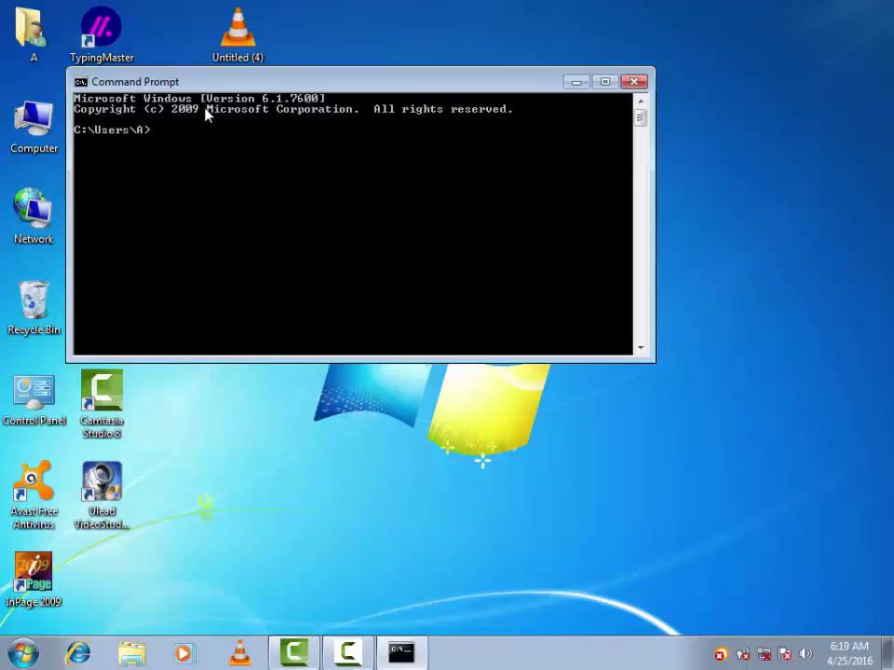
pyautogui.moveTo(200, 84); pyautogui.dragTo(282, 188)
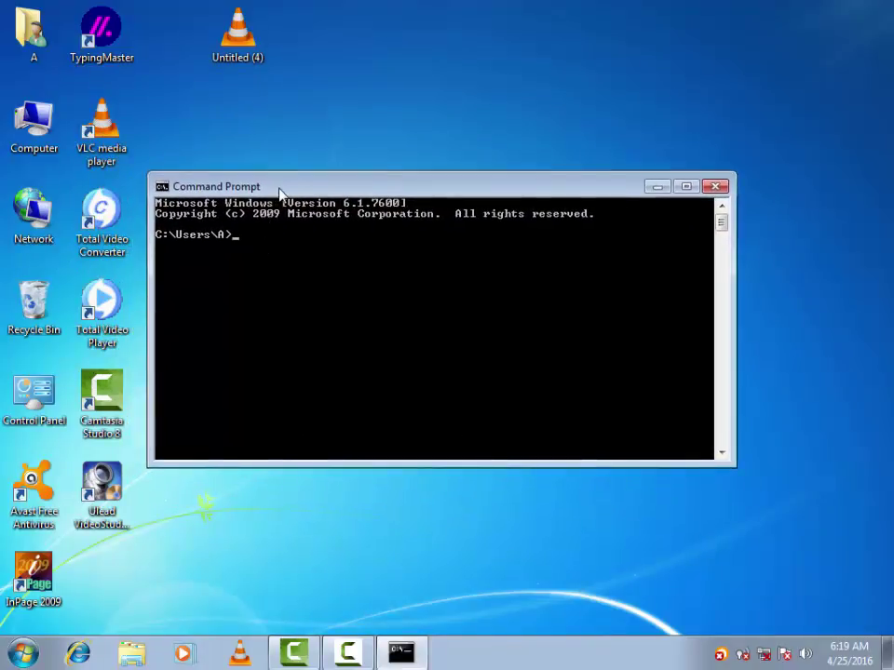
# Close the Command Prompt window and launch Notepad from the Accessories program group
pyautogui.moveTo(279, 190); pyautogui.dragTo(271, 183)
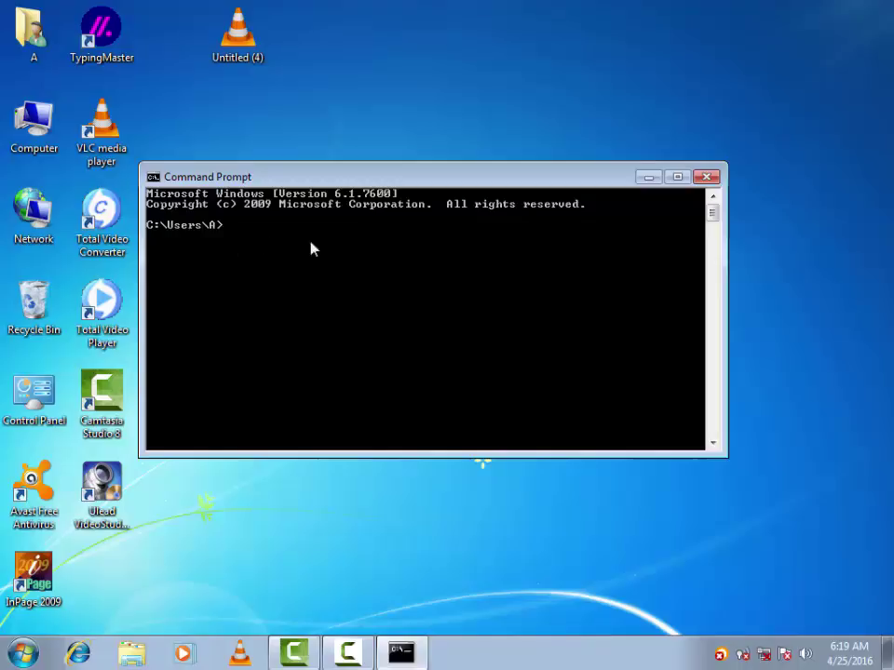
pyautogui.click(704, 177)
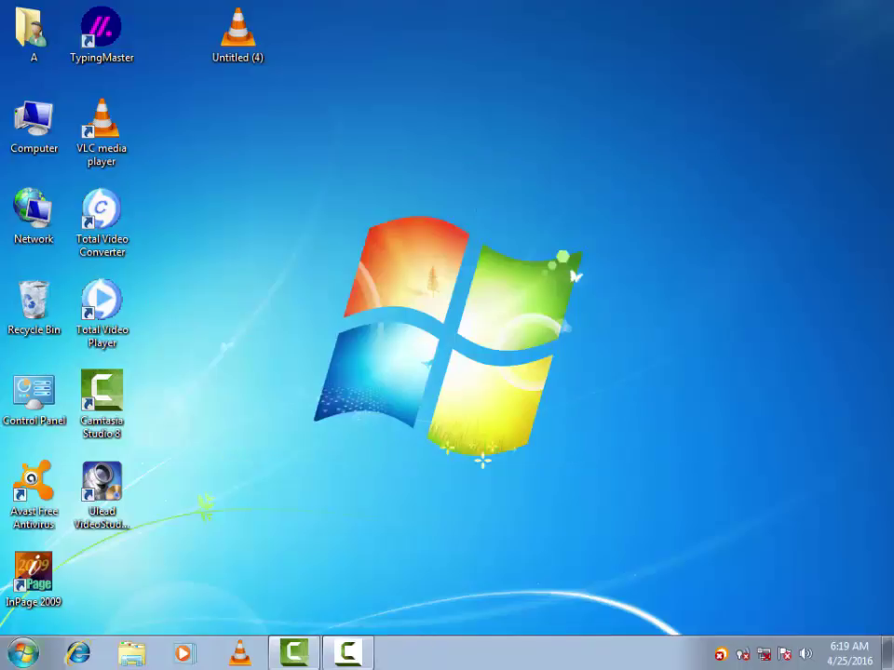
pyautogui.click(31, 655)
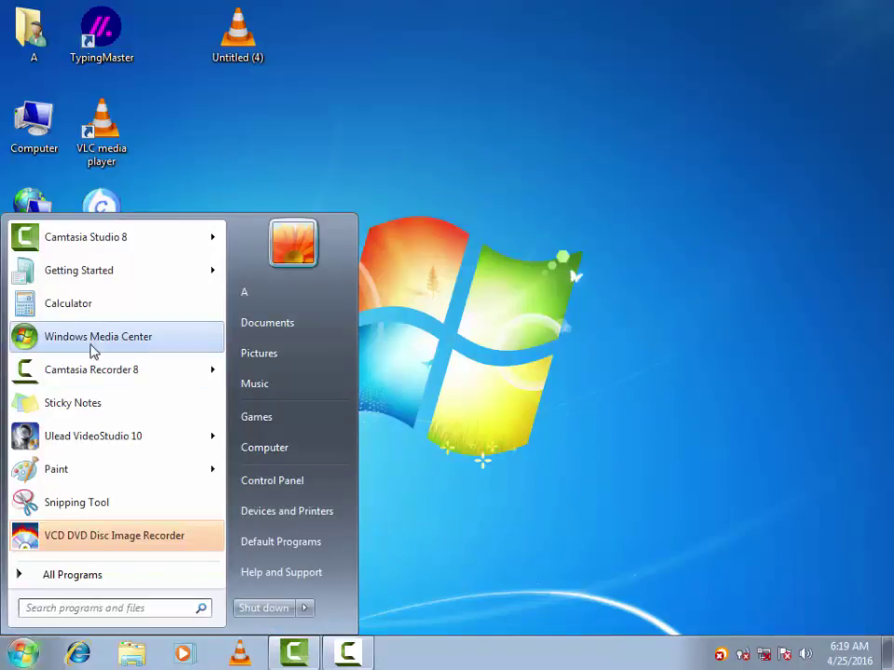
pyautogui.click(46, 575)
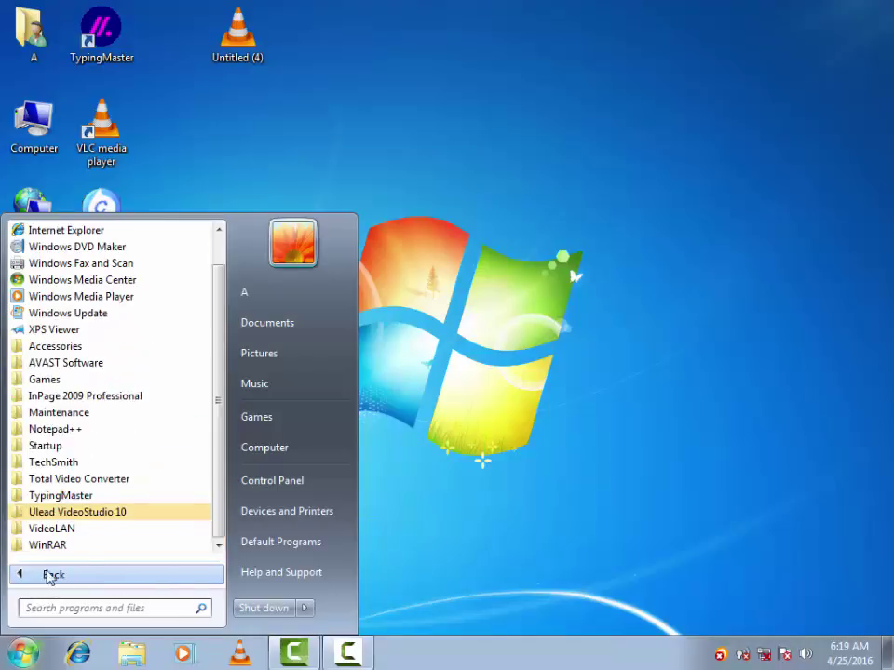
pyautogui.click(56, 346)
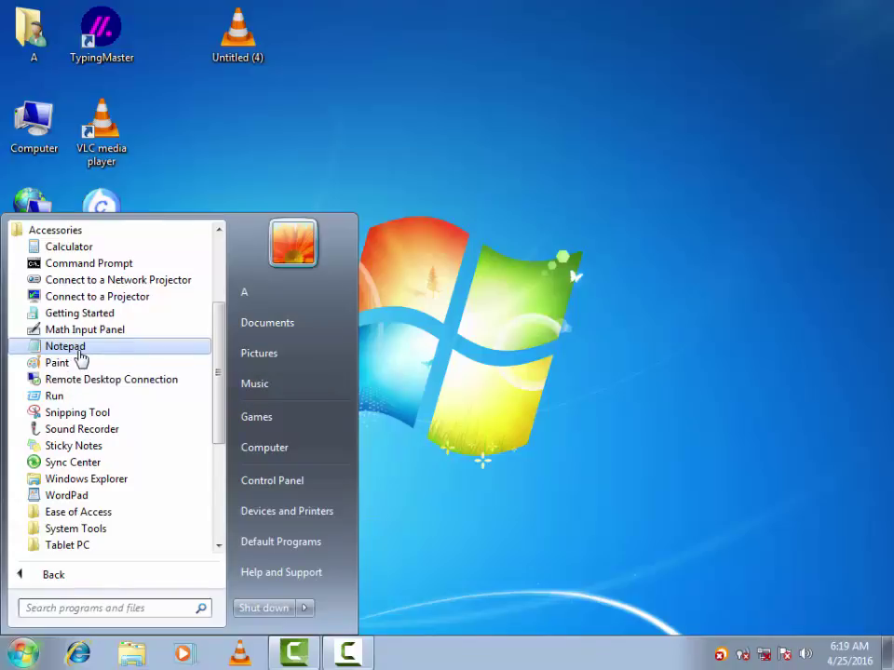
pyautogui.click(65, 346)
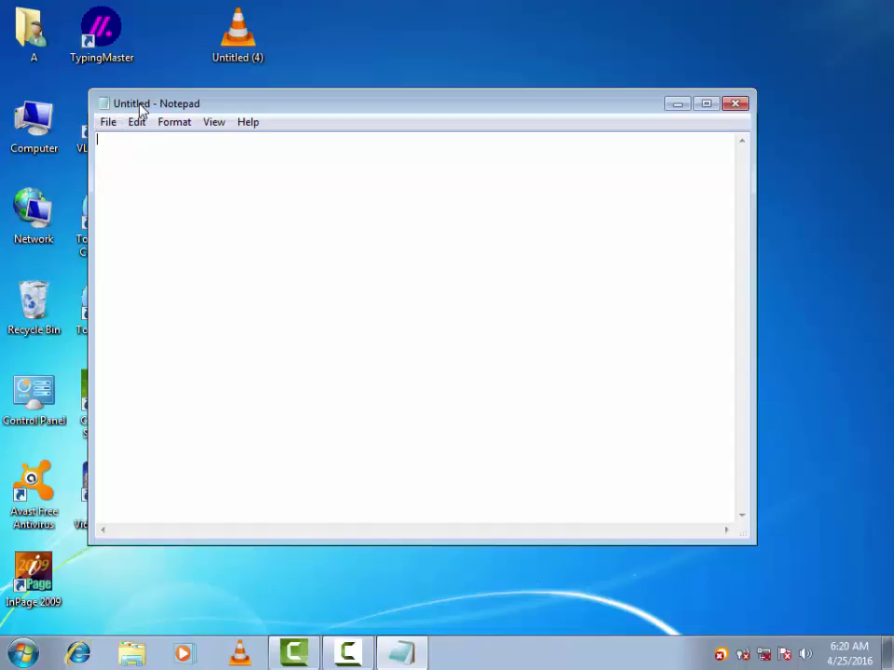
# Shift the Notepad window slightly down and to the right on the desktop
pyautogui.moveTo(261, 108)
pyautogui.mouseDown()
pyautogui.moveTo(285, 200)
pyautogui.moveTo(269, 112)
pyautogui.mouseUp()
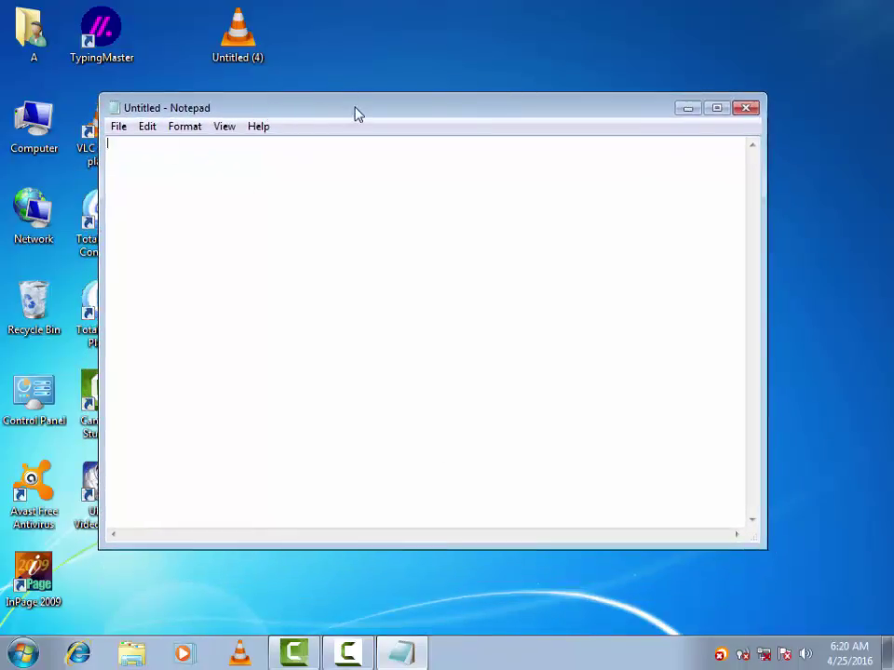
pyautogui.moveTo(355, 114)
pyautogui.mouseDown()
pyautogui.moveTo(365, 126)
pyautogui.moveTo(360, 101)
pyautogui.moveTo(364, 108)
pyautogui.mouseUp()
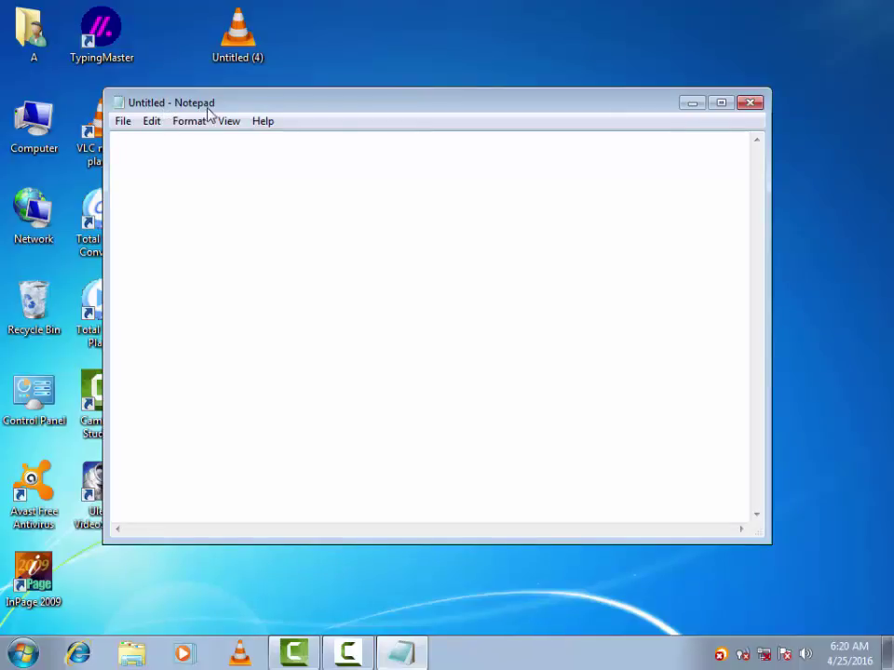
pyautogui.moveTo(427, 111)
pyautogui.mouseDown()
pyautogui.moveTo(403, 146)
pyautogui.moveTo(472, 142)
pyautogui.moveTo(438, 125)
pyautogui.mouseUp()
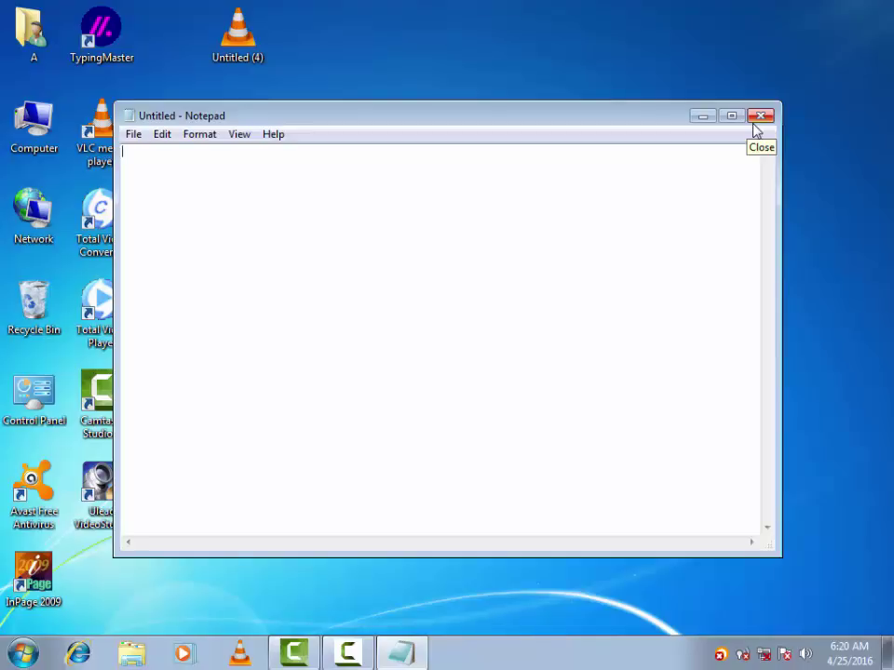
# Minimize the Notepad window to the taskbar and bring it back onto the desktop
pyautogui.click(703, 119)
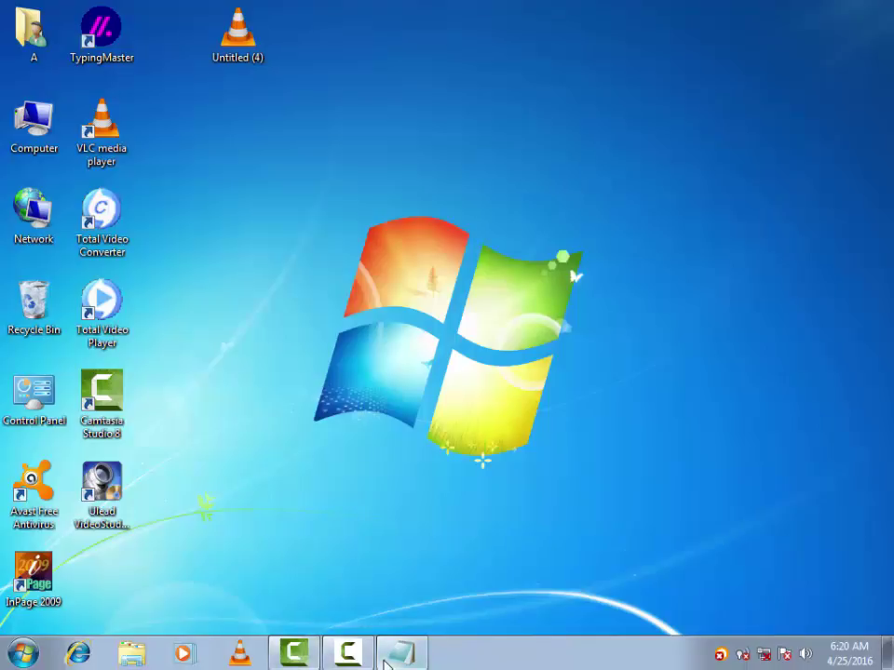
pyautogui.moveTo(387, 659)
pyautogui.moveTo(419, 667)
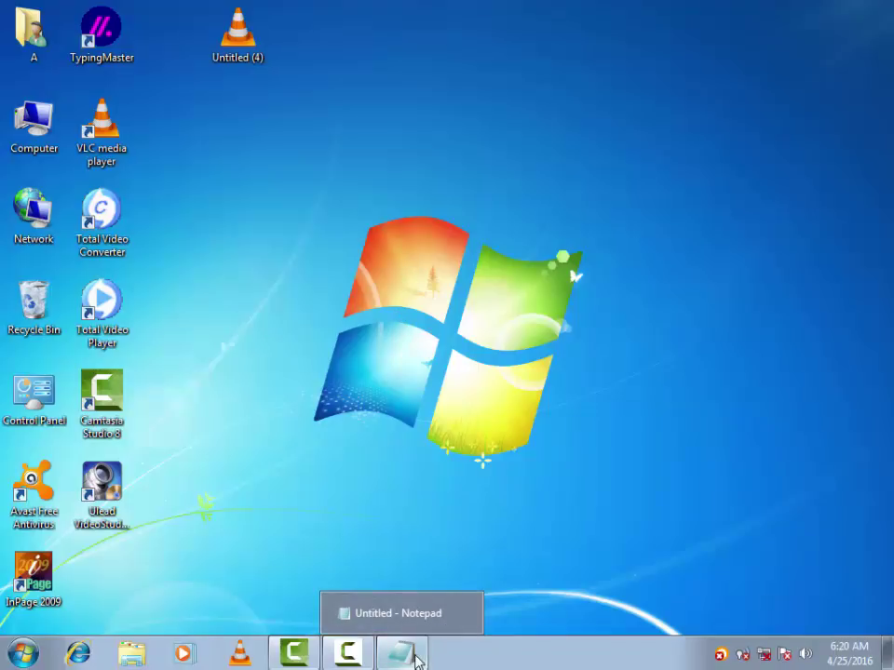
pyautogui.click(416, 659)
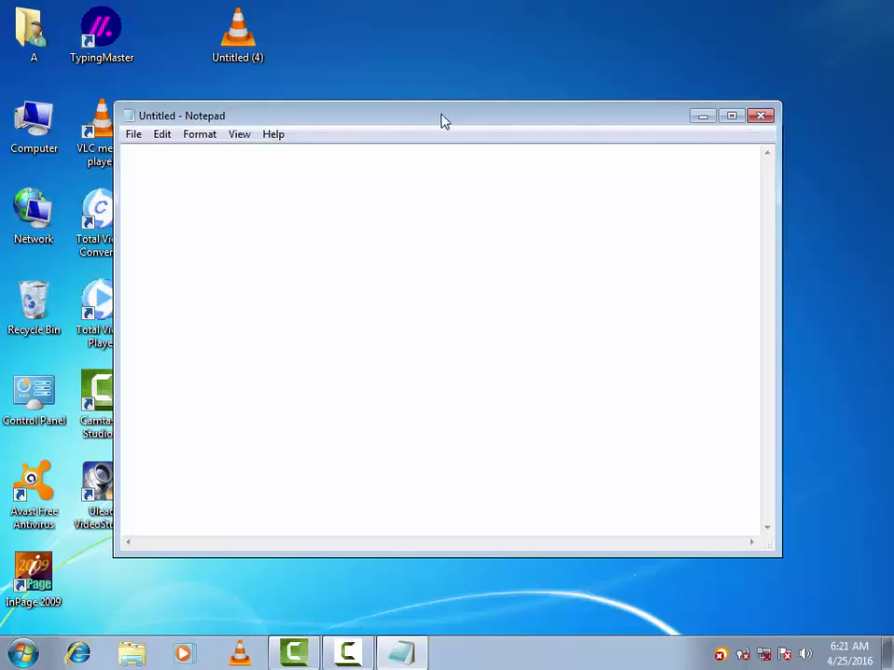
# Maximize Notepad, return it to its normal window size and move it slightly up and to the left on the desktop
pyautogui.click(731, 118)
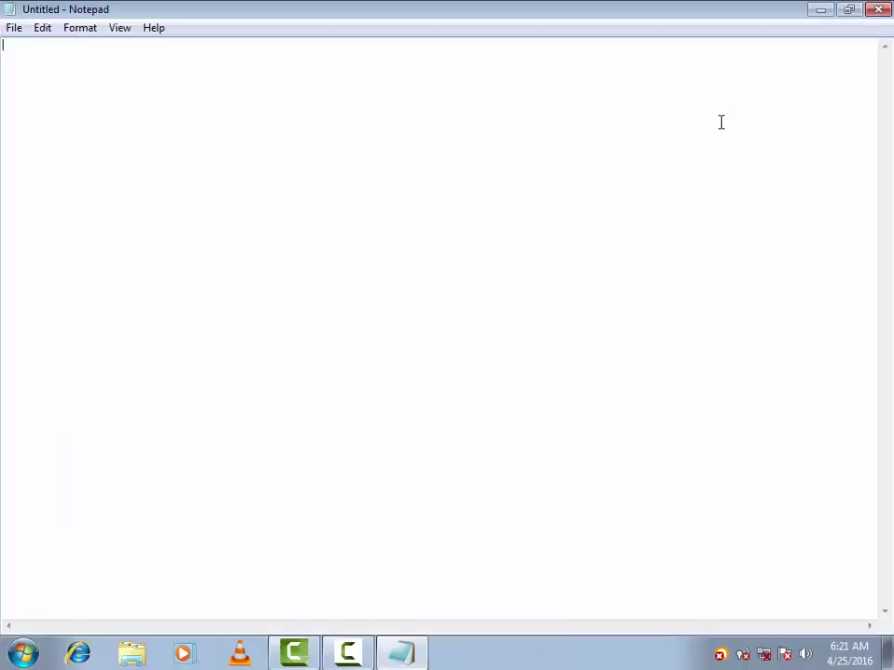
pyautogui.click(848, 11)
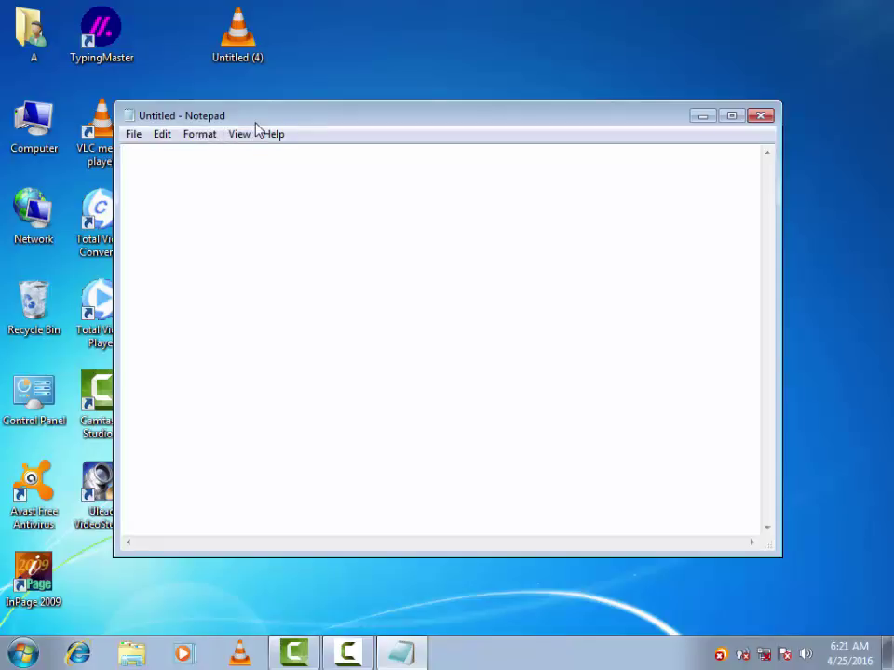
pyautogui.moveTo(255, 124); pyautogui.dragTo(229, 95)
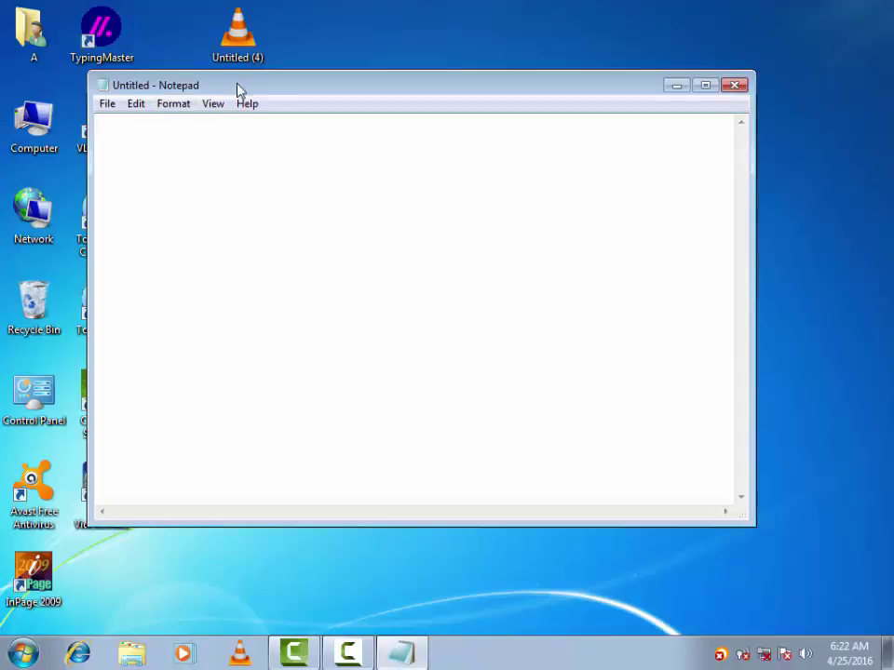
pyautogui.moveTo(237, 88); pyautogui.dragTo(260, 109)
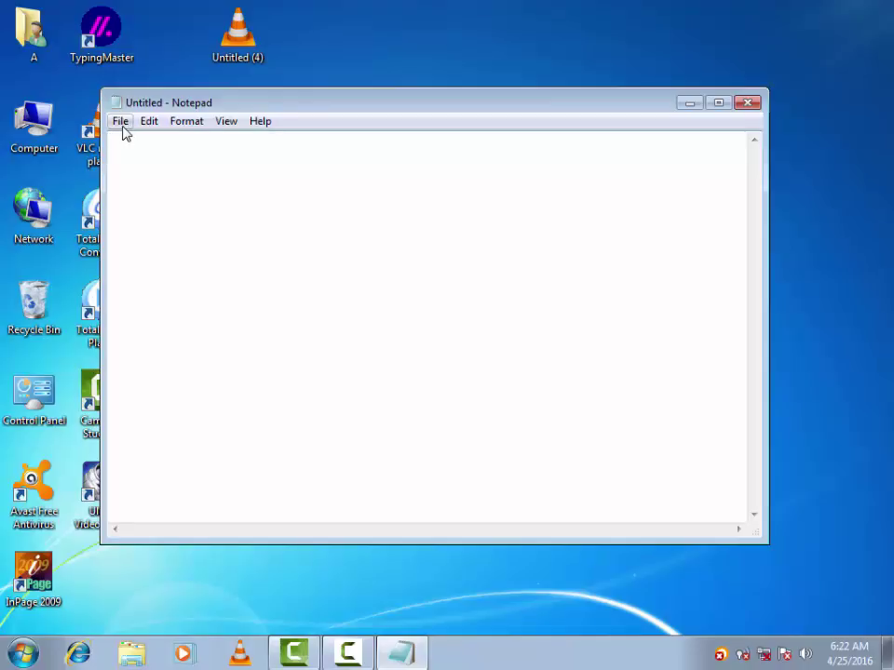
pyautogui.moveTo(297, 106)
pyautogui.mouseDown()
pyautogui.moveTo(277, 85)
pyautogui.moveTo(282, 96)
pyautogui.mouseUp()
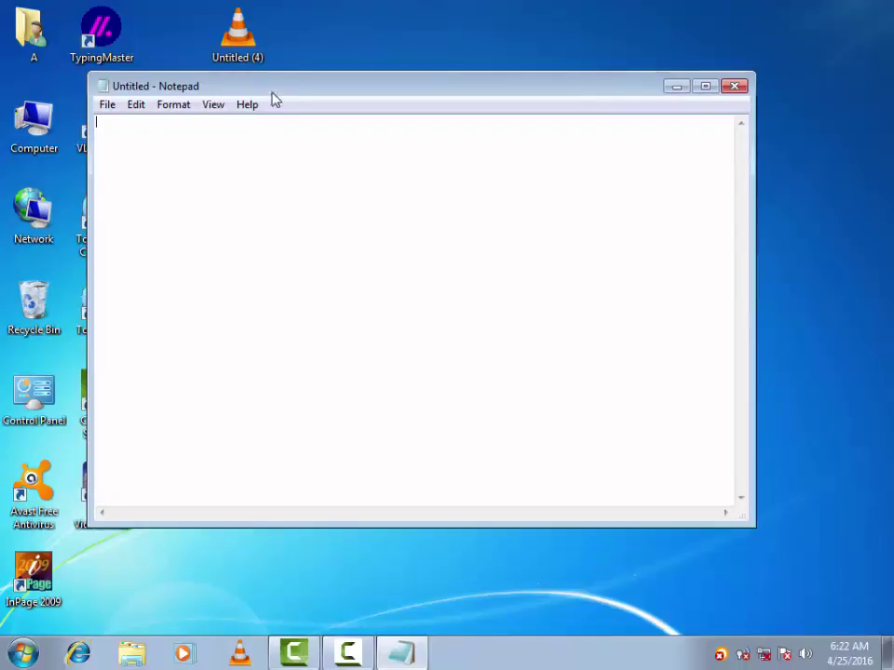
# Start saving the untitled Notepad document and move the Save As dialog up and to the right
pyautogui.click(107, 109)
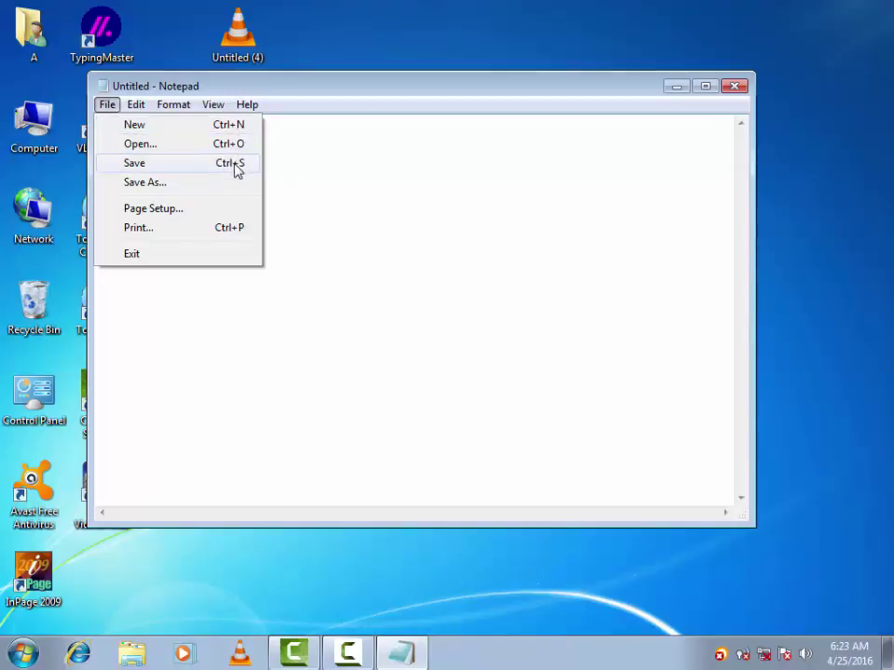
pyautogui.click(144, 173)
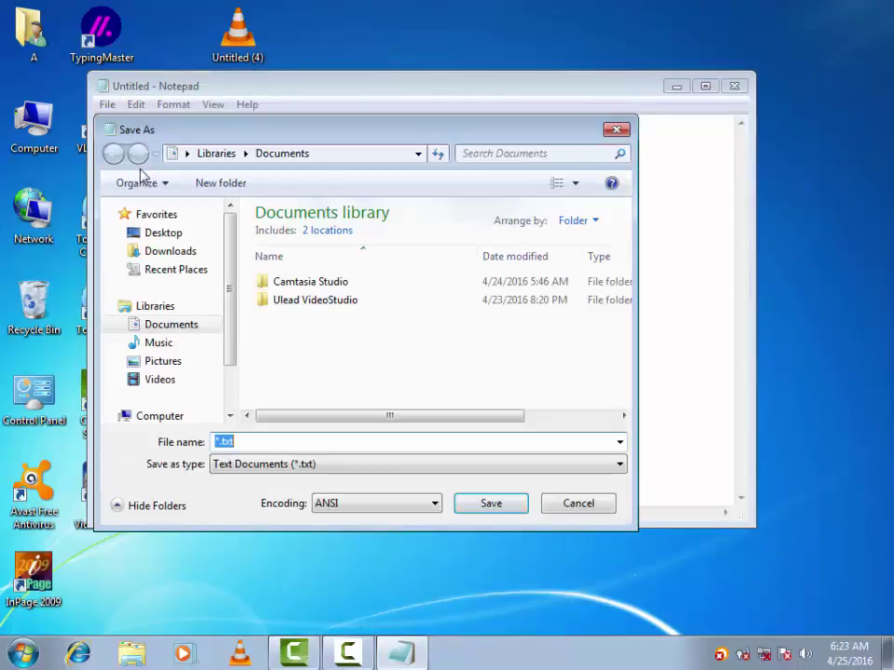
pyautogui.moveTo(215, 139); pyautogui.dragTo(263, 84)
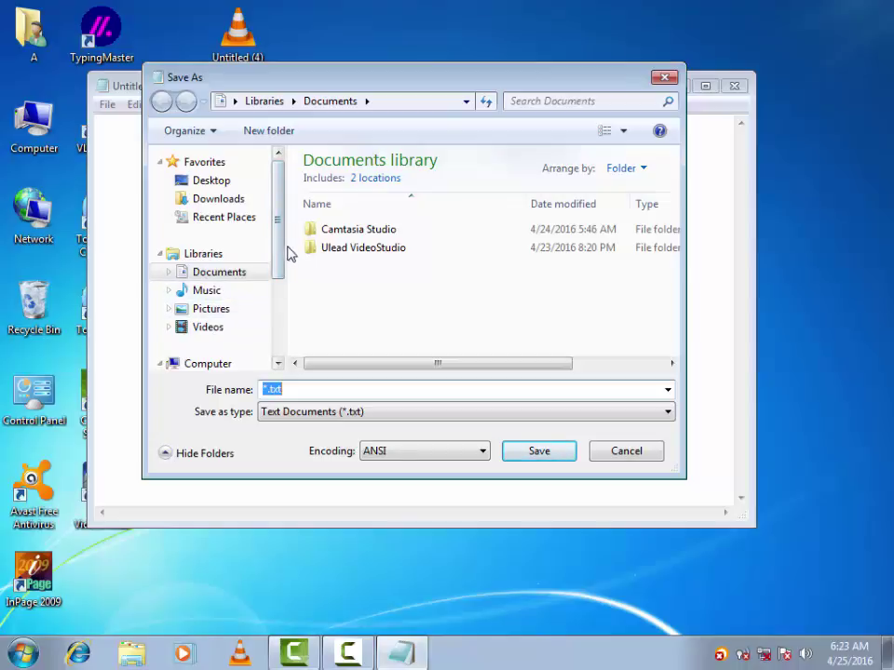
# Browse local disks D:, E: and F: in the Save As dialog and choose Local Disk (D:) as the save location
pyautogui.moveTo(281, 243); pyautogui.dragTo(176, 285)
pyautogui.moveTo(281, 285); pyautogui.dragTo(280, 298)
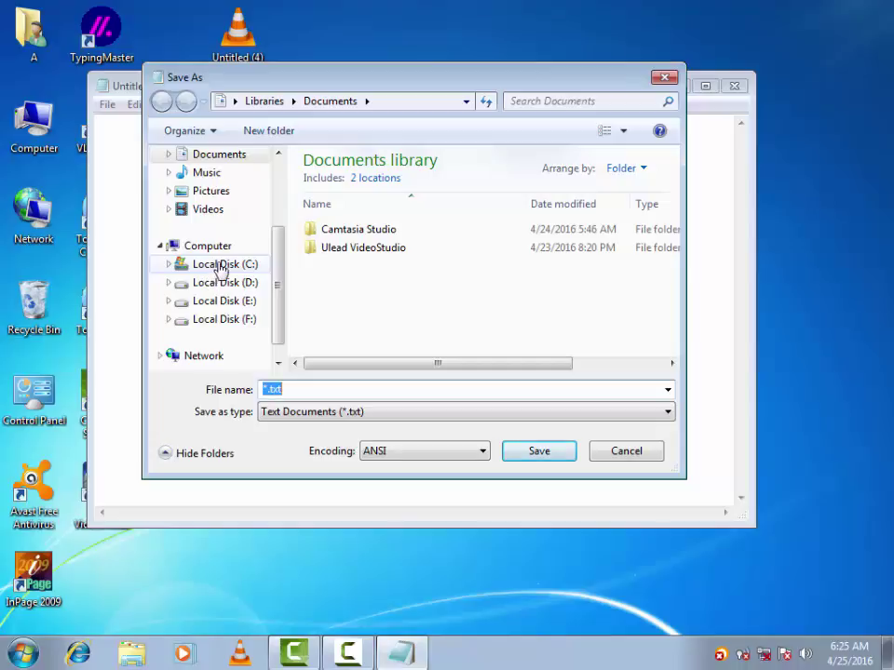
pyautogui.click(219, 285)
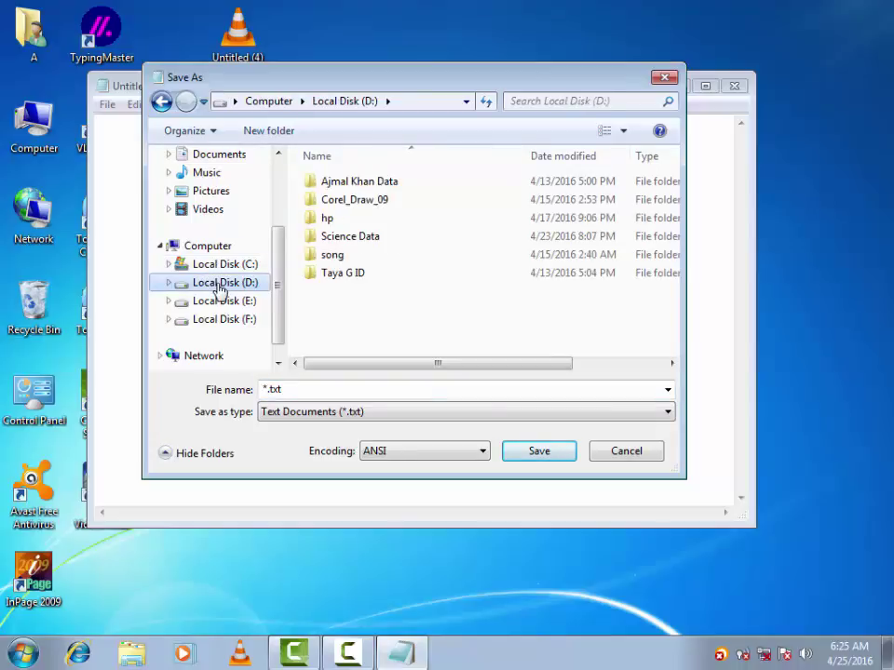
pyautogui.click(224, 303)
pyautogui.click(226, 321)
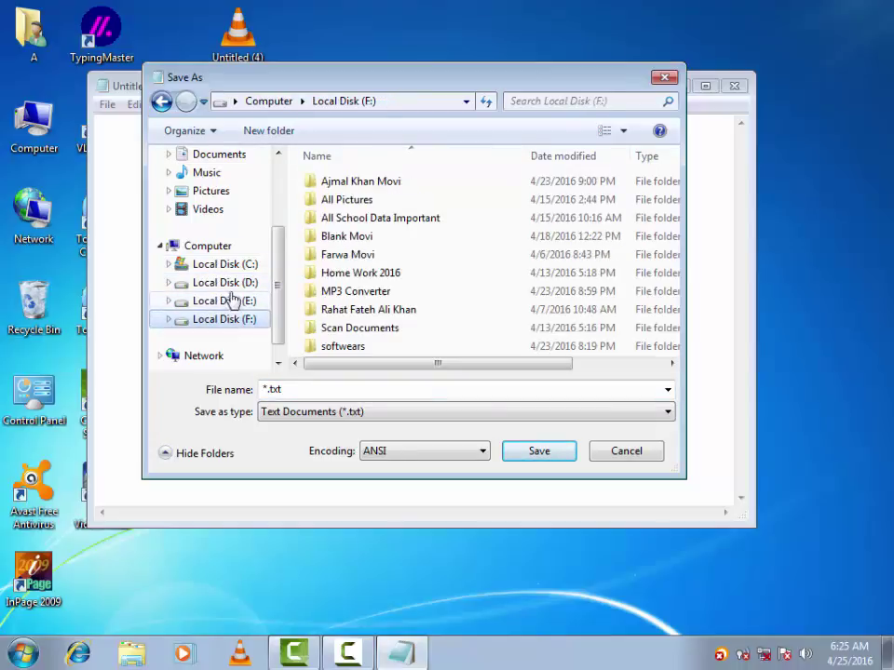
pyautogui.click(229, 287)
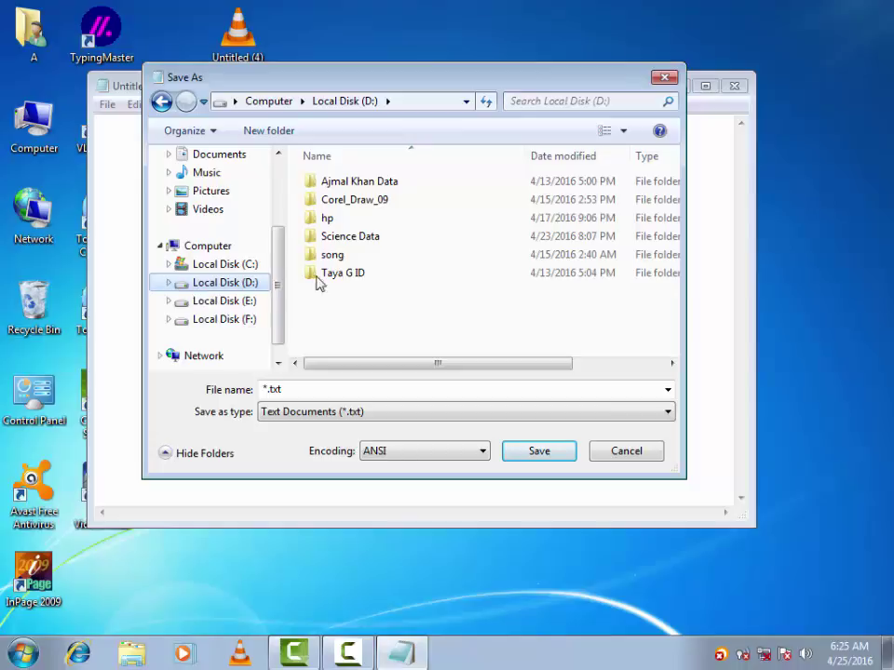
pyautogui.click(232, 302)
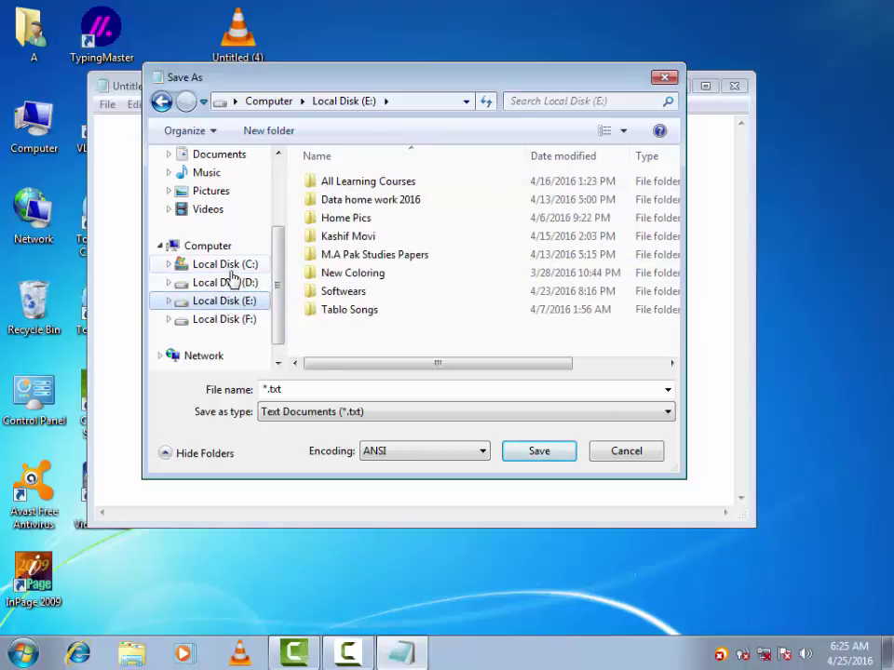
pyautogui.click(226, 284)
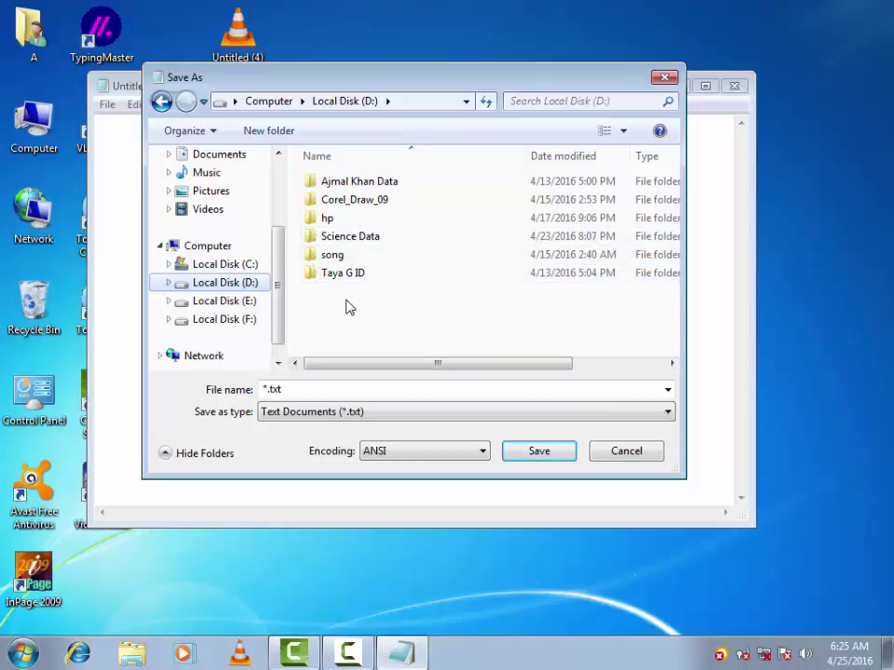
# Create a new folder named Data on Local Disk (D:) from within the Save As dialog
pyautogui.click(260, 135)
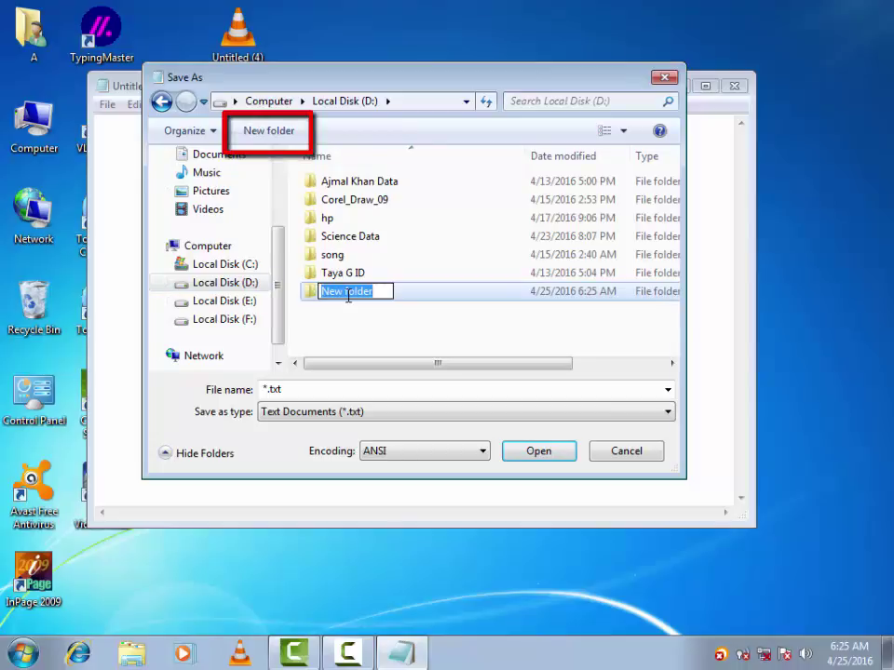
pyautogui.press('BackSpace')
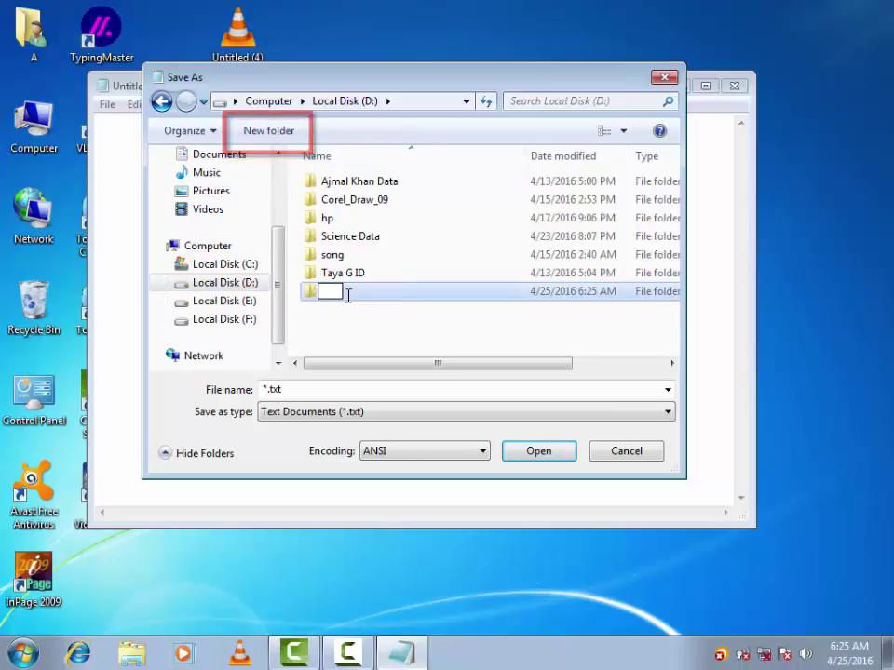
pyautogui.write('Da')
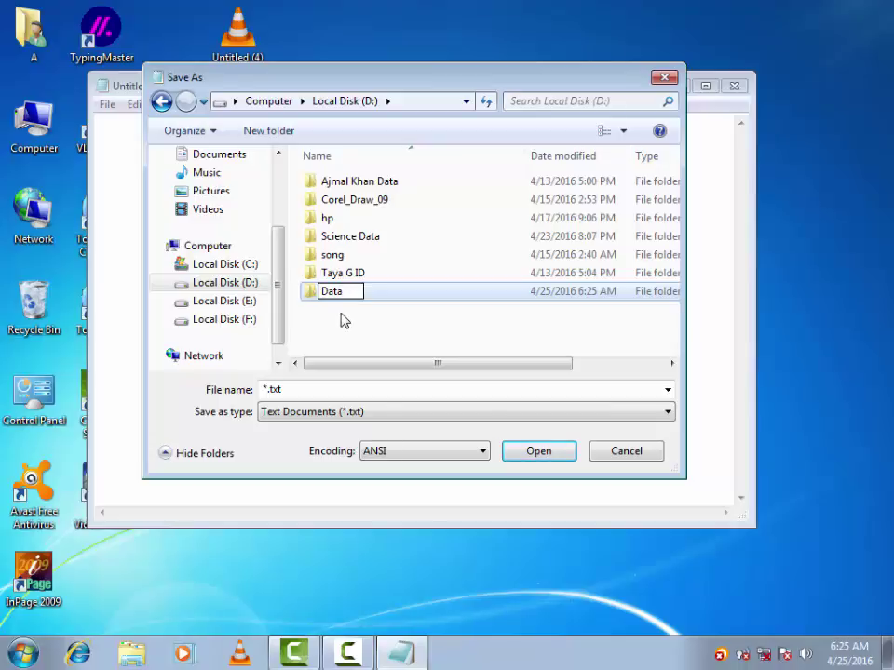
pyautogui.write('ta')
pyautogui.click(343, 319)
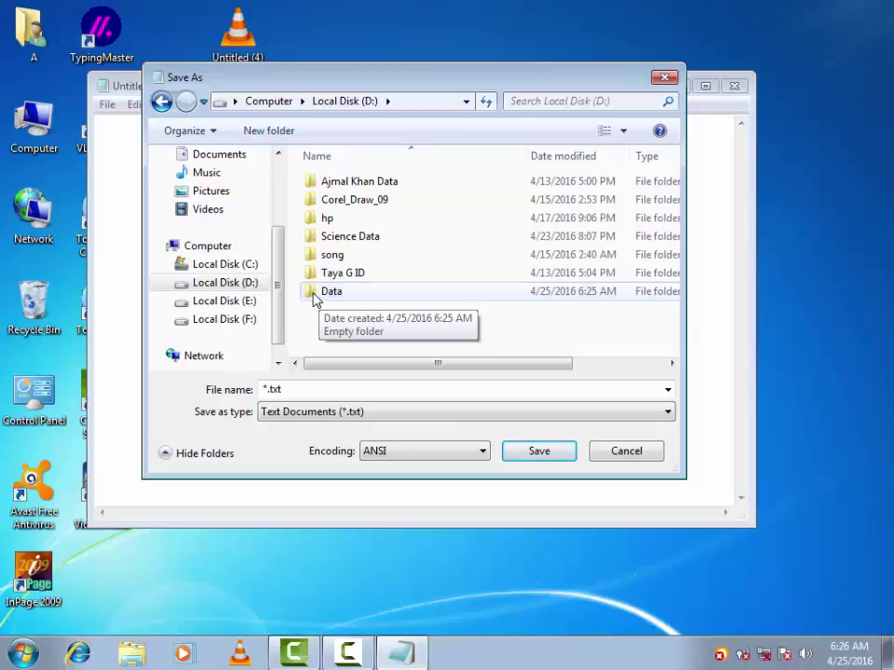
# Open the Data folder and save the text document there with the file name Abc
pyautogui.click(317, 294)
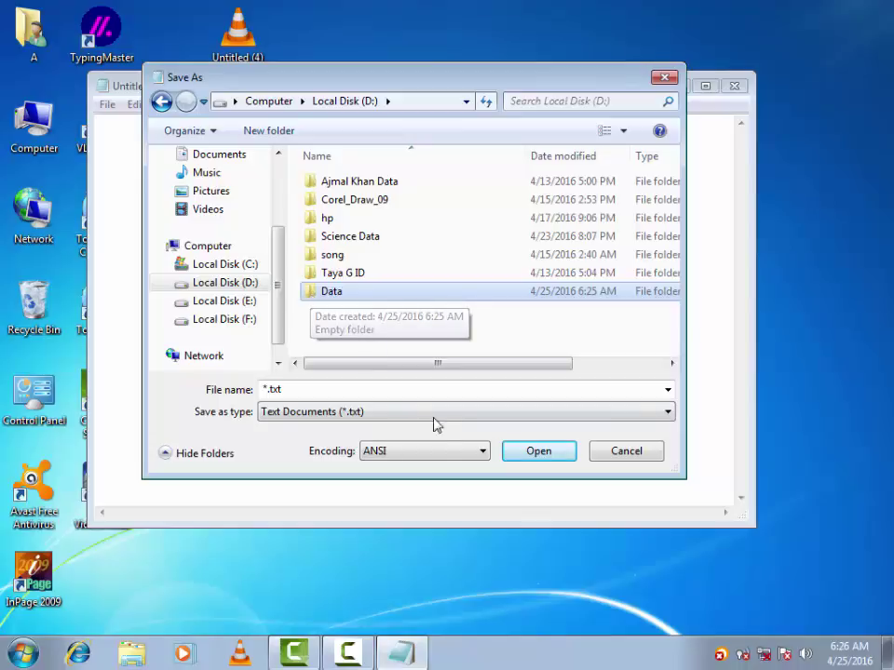
pyautogui.click(533, 456)
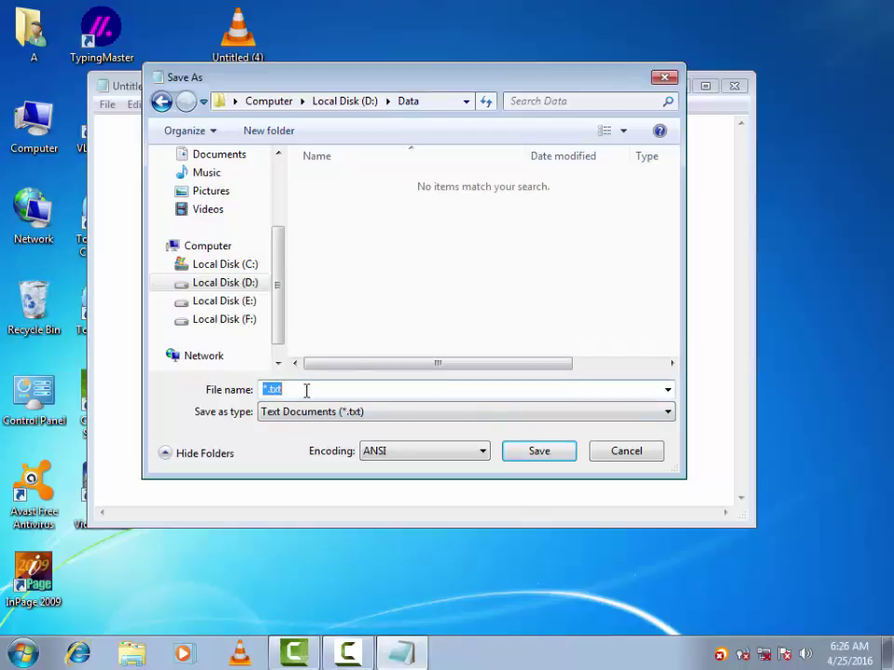
pyautogui.press('BackSpace')
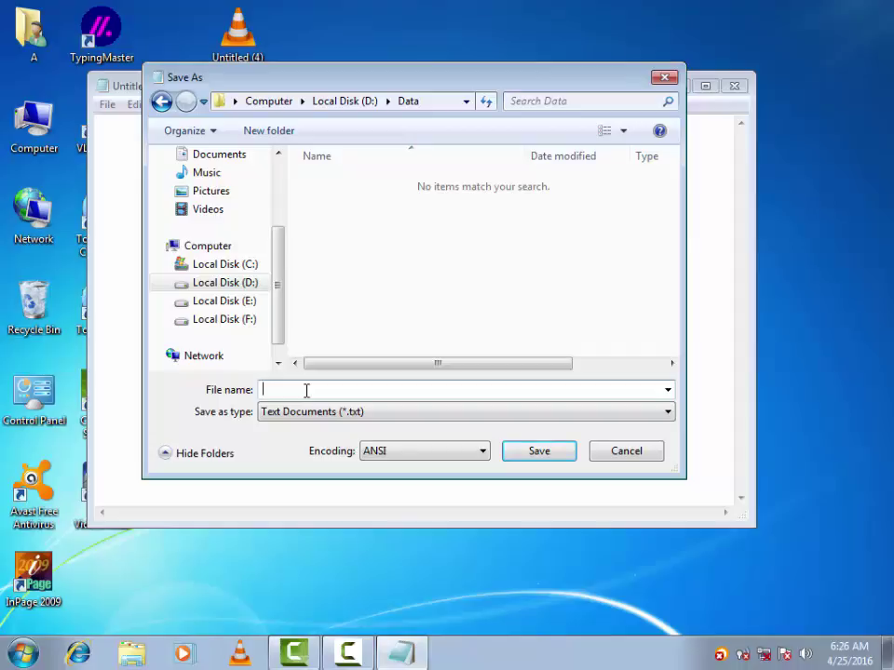
pyautogui.write('Abc')
pyautogui.click(538, 453)
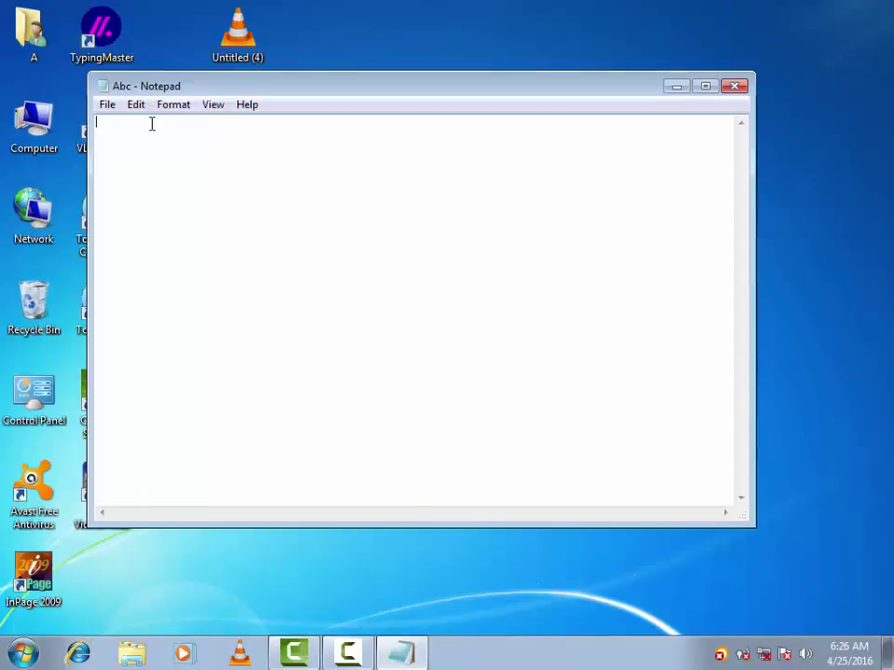
# Enter the text "Hello Welcome to All" in the Abc document
pyautogui.write('Hello Welcome to All')
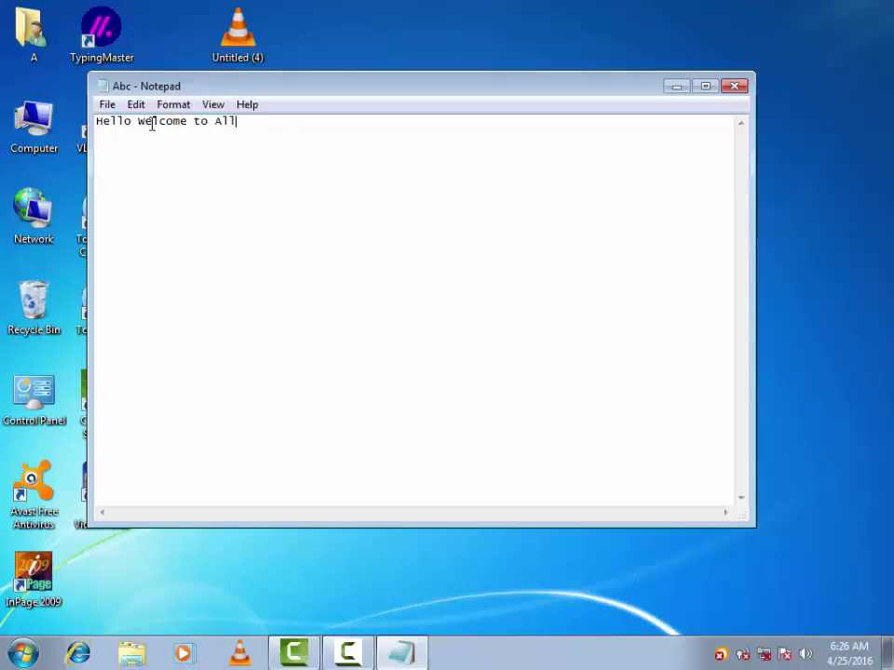
# Complete the sentence with "of You.", save the Abc document, and move its window slightly on the desktop
pyautogui.write(' of You.')
pyautogui.click(113, 105)
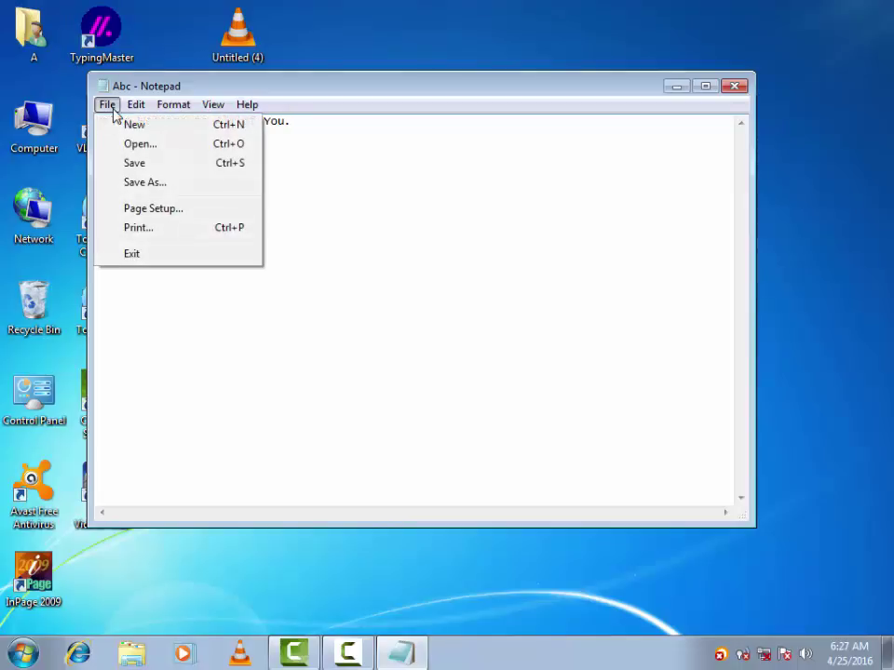
pyautogui.click(135, 164)
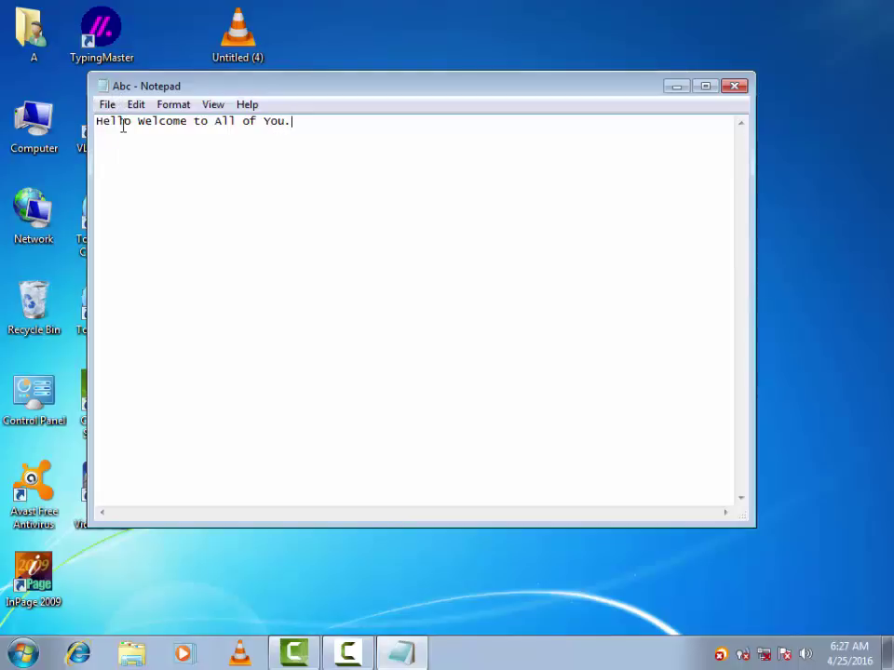
pyautogui.moveTo(224, 90); pyautogui.dragTo(254, 115)
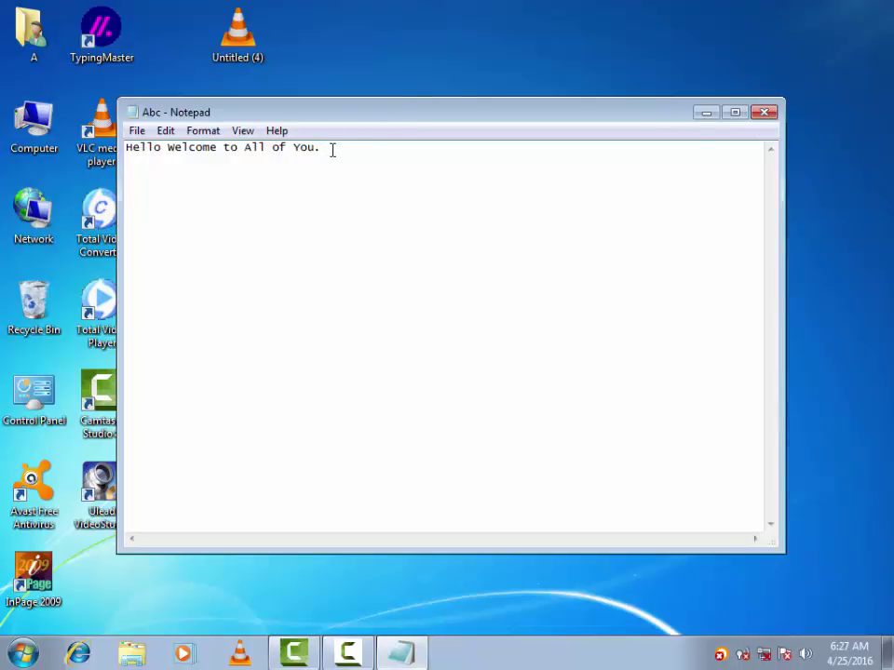
# Select the whole sentence "Hello Welcome to All of You." and copy it
pyautogui.moveTo(321, 150); pyautogui.dragTo(124, 165)
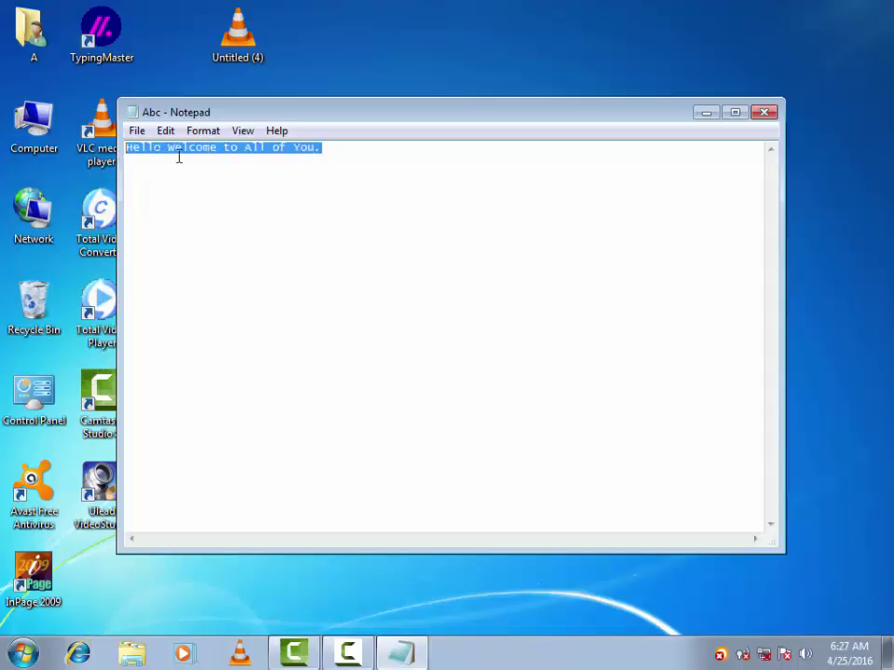
pyautogui.click(313, 163)
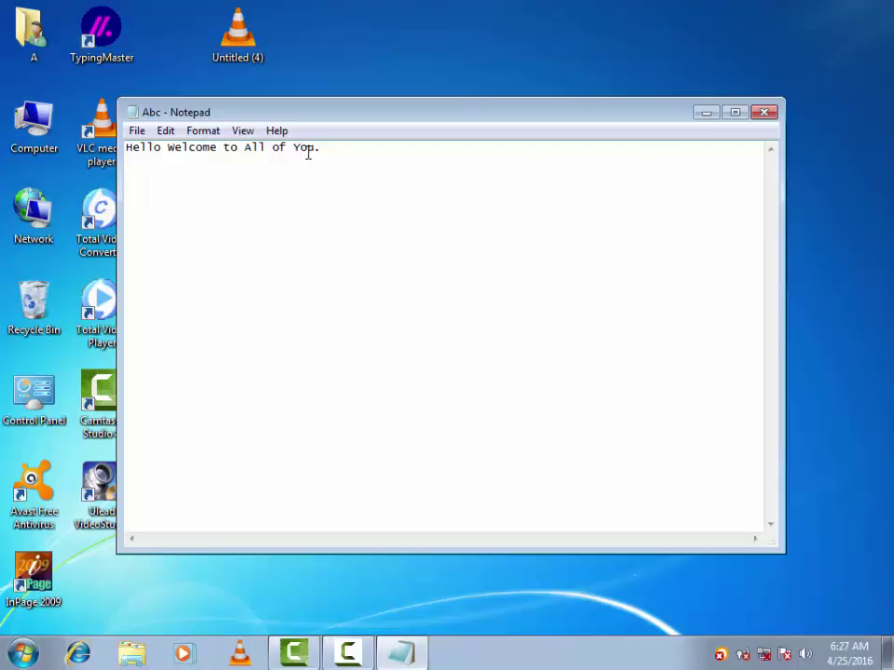
pyautogui.moveTo(324, 149); pyautogui.dragTo(119, 154)
pyautogui.click(334, 152)
pyautogui.moveTo(335, 146); pyautogui.dragTo(130, 158)
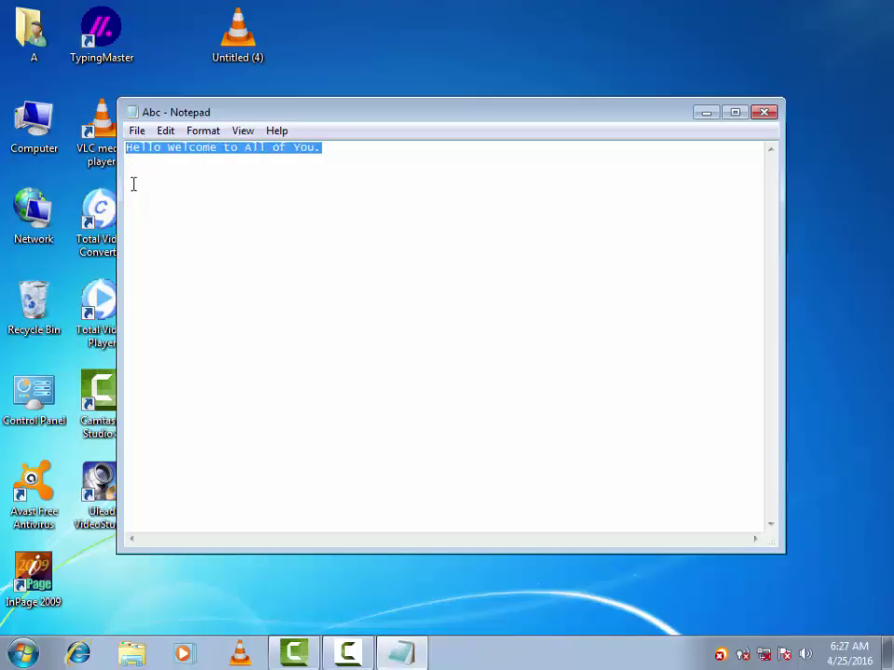
pyautogui.click(166, 132)
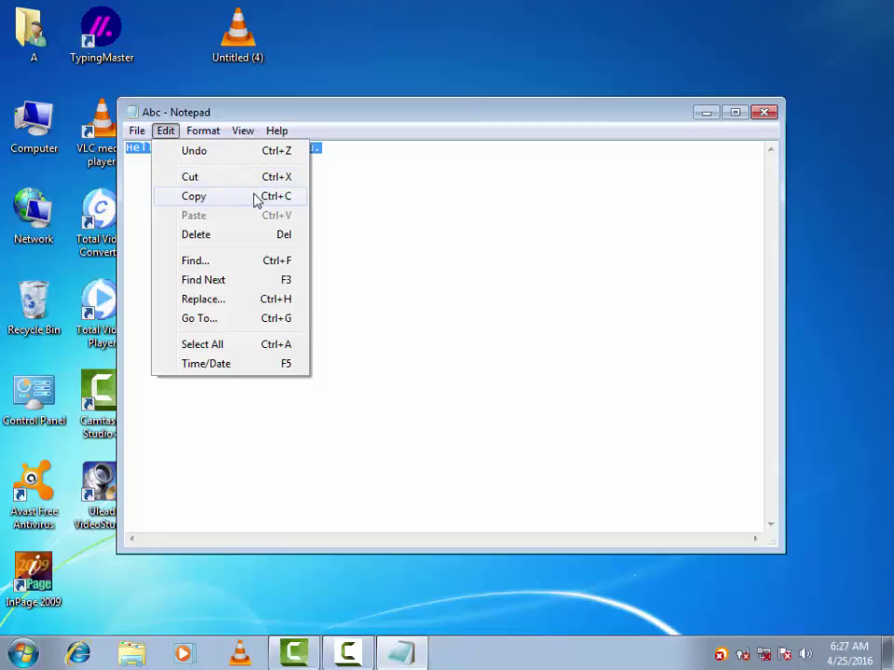
pyautogui.click(194, 197)
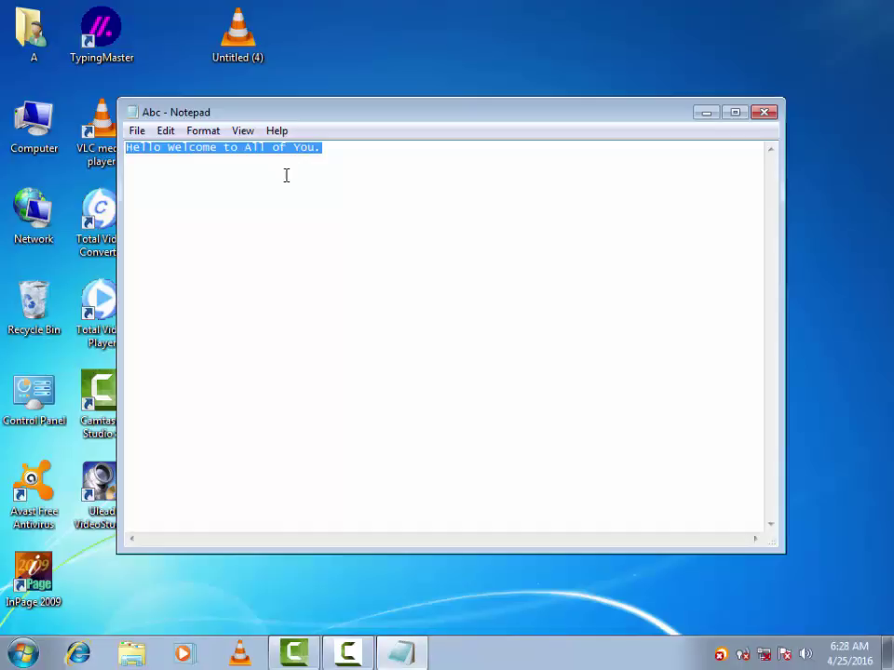
# Add blank lines below the sentence and paste the copied sentence there
pyautogui.click(341, 157)
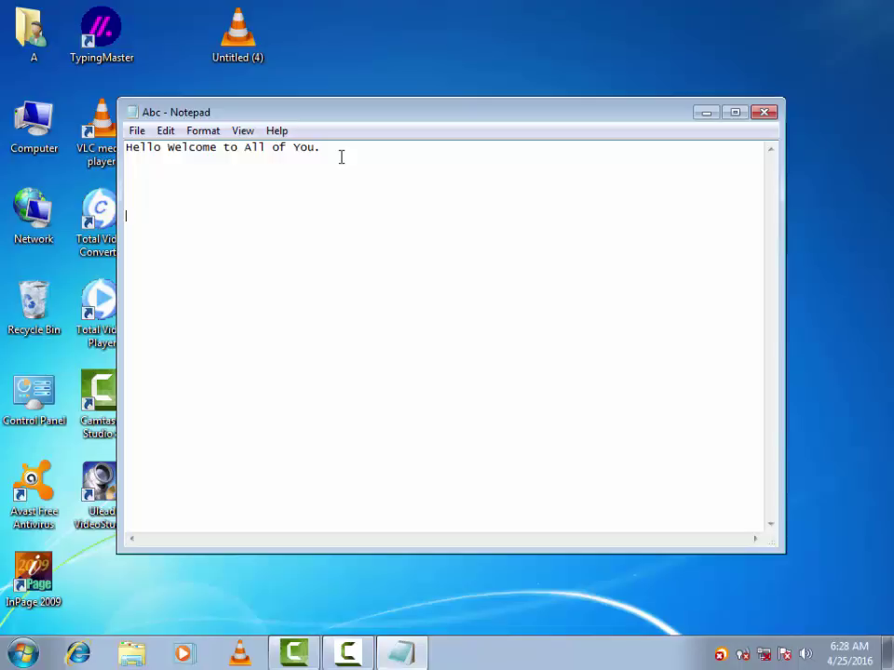
pyautogui.press('Return')
pyautogui.press('Return')
pyautogui.press('Return')
pyautogui.press('Return')
pyautogui.press('Return')
pyautogui.click(162, 131)
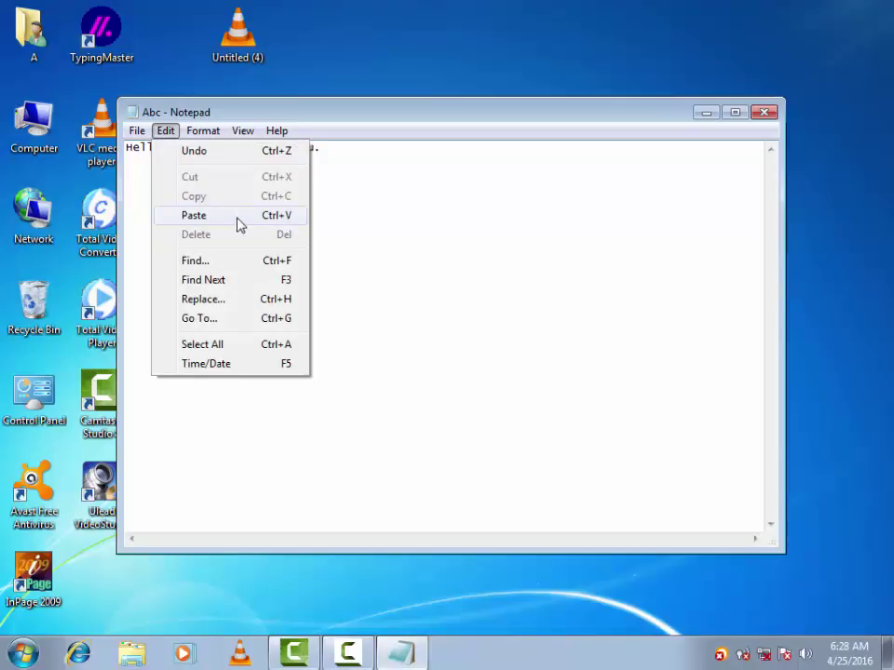
pyautogui.click(196, 216)
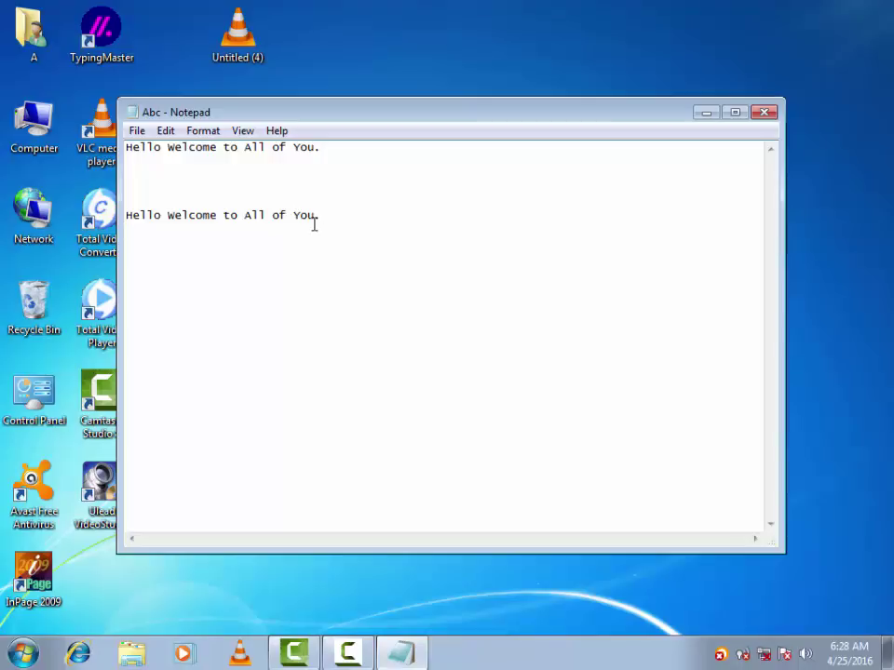
# Paste the copied sentence onto three new lines below the second sentence, three copies per line
pyautogui.press('Return')
pyautogui.hotkey('ctrl', 'v')
pyautogui.hotkey('ctrl', 'v')
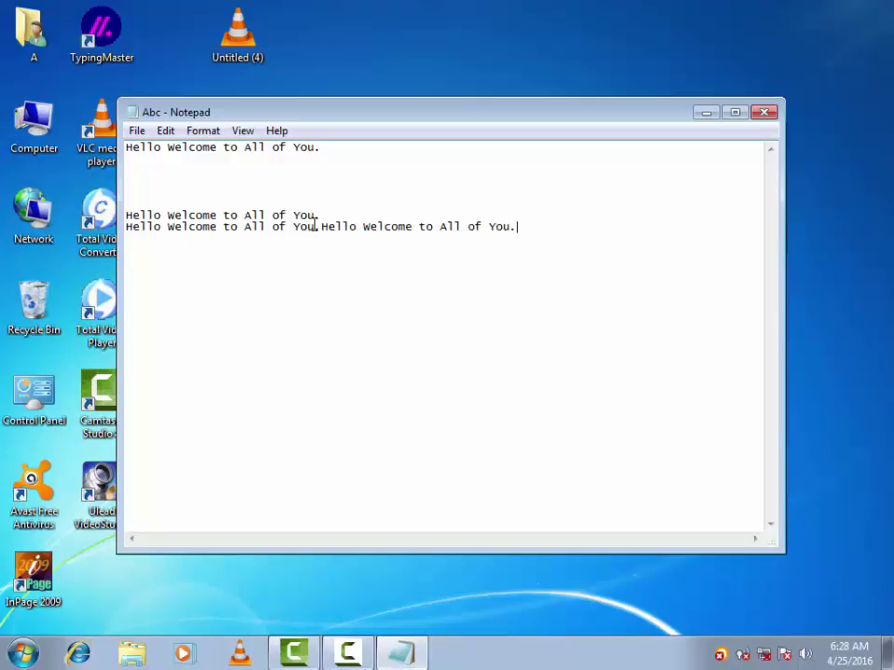
pyautogui.hotkey('ctrl', 'v')
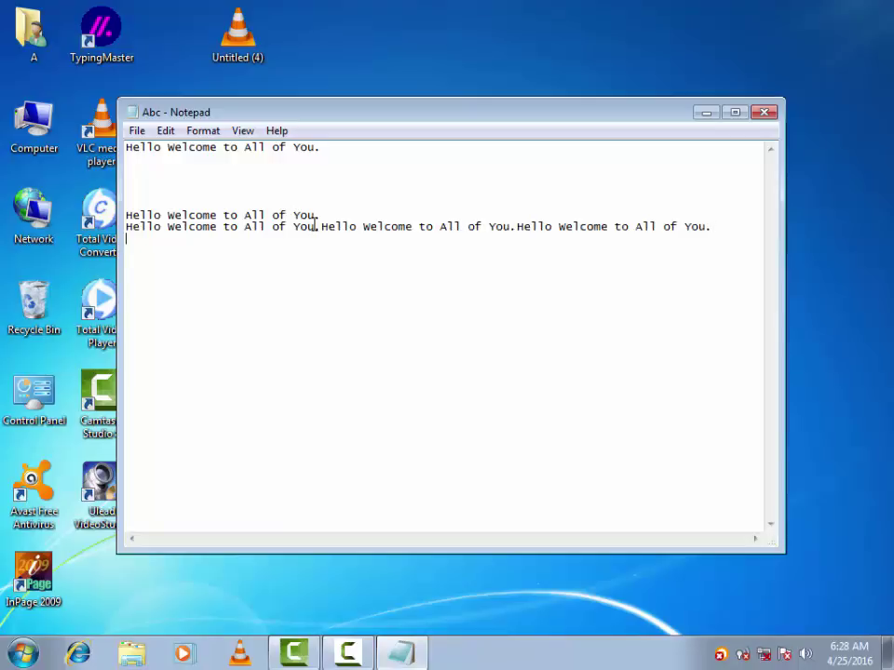
pyautogui.hotkey('ctrl', 'v')
pyautogui.hotkey('ctrl', 'v')
pyautogui.hotkey('ctrl', 'v')
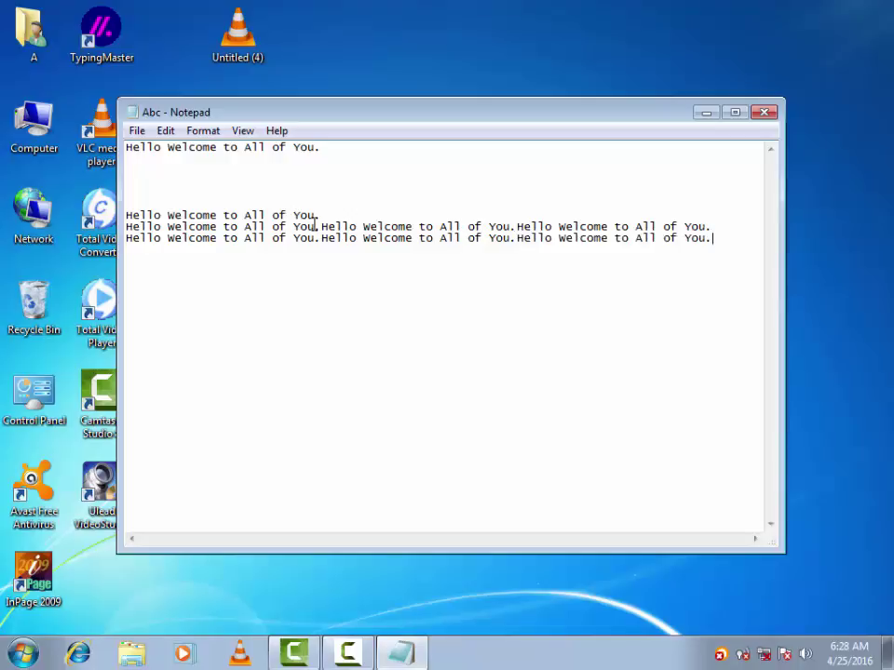
pyautogui.press('Return')
pyautogui.hotkey('ctrl', 'v')
pyautogui.hotkey('ctrl', 'v')
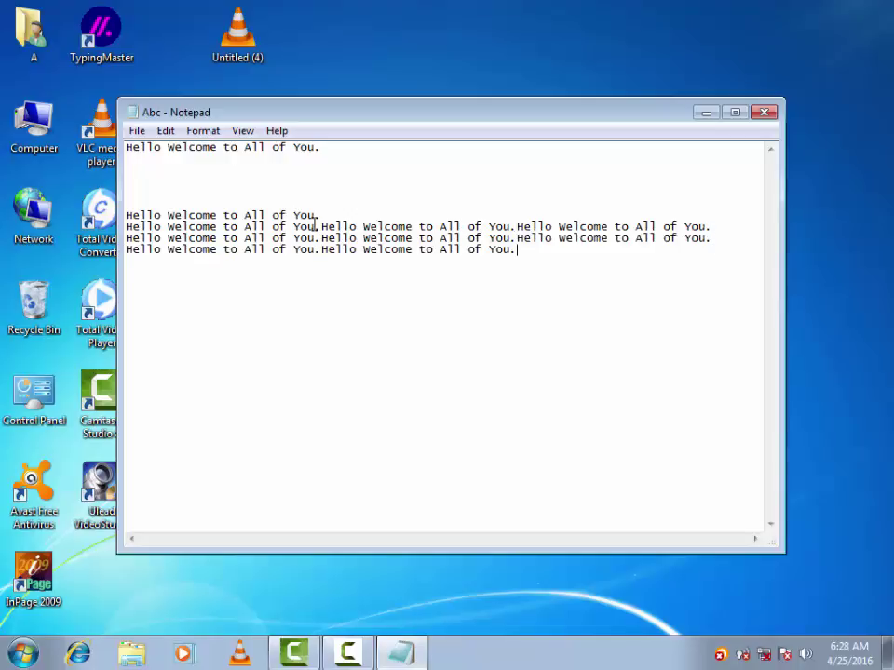
pyautogui.hotkey('ctrl', 'v')
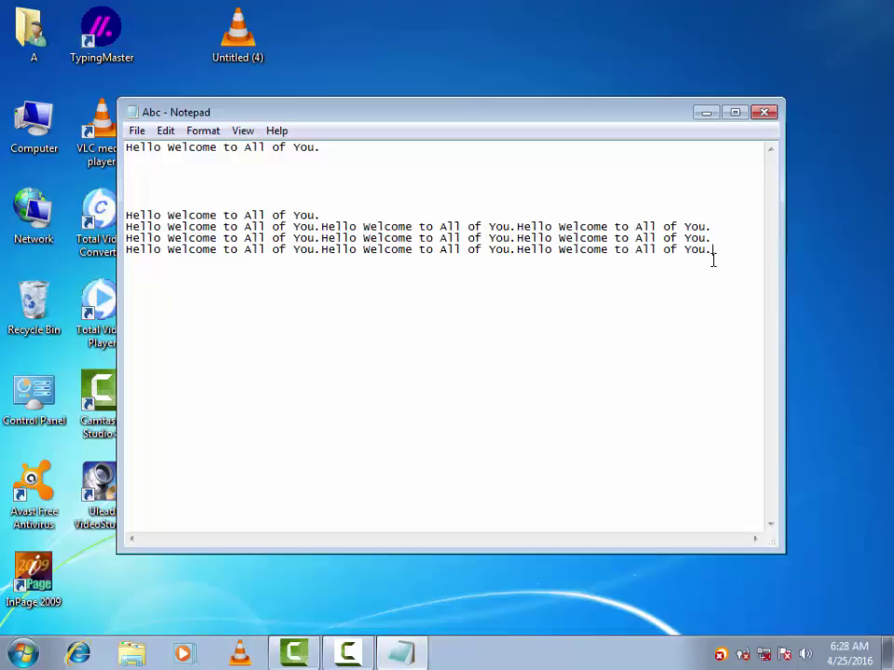
# Delete the three lines of repeated sentences below the second sentence
pyautogui.moveTo(715, 255); pyautogui.dragTo(112, 233)
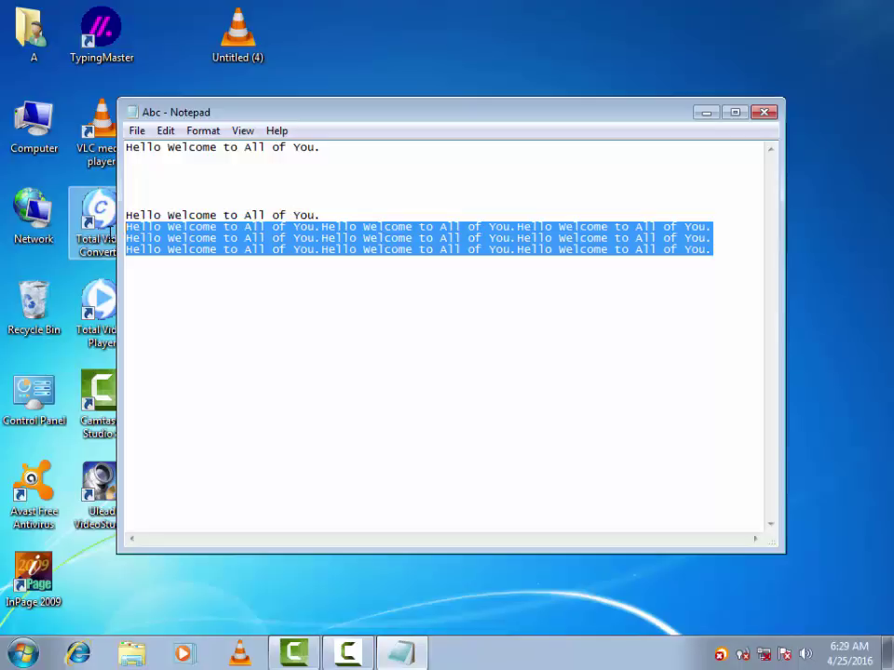
pyautogui.press('Delete')
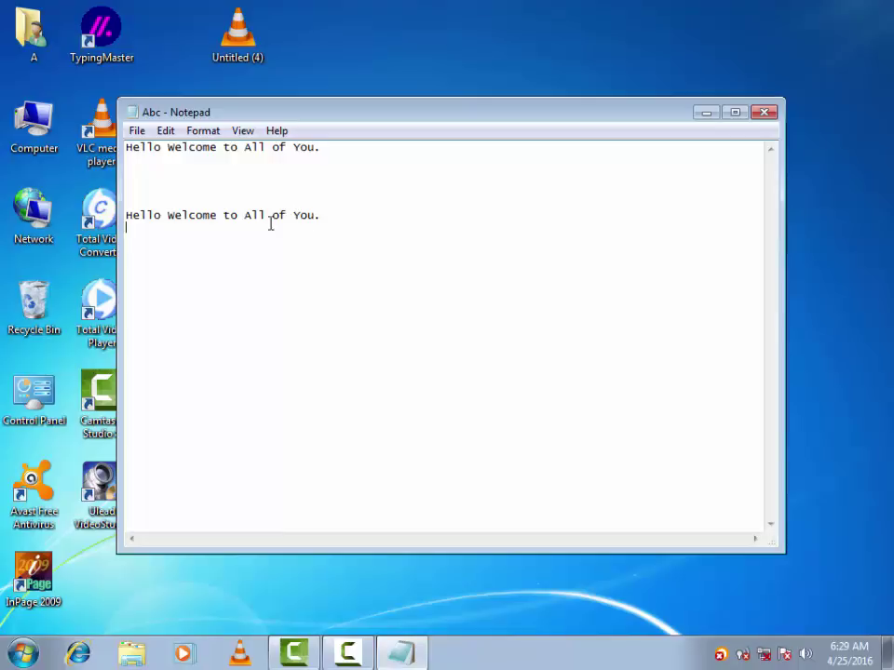
# Cut the second sentence and paste it directly under the first one
pyautogui.moveTo(321, 215); pyautogui.dragTo(127, 215)
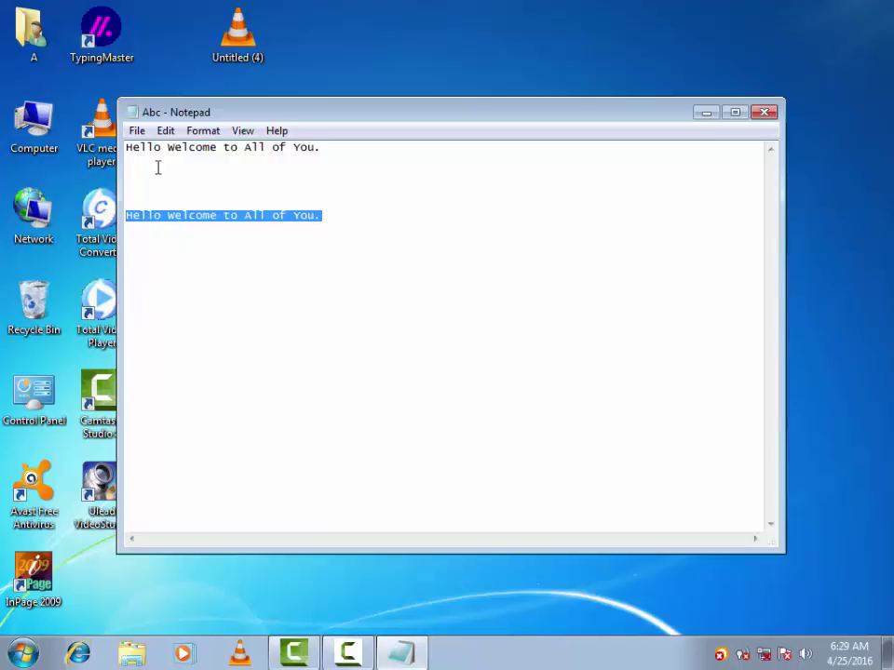
pyautogui.click(166, 131)
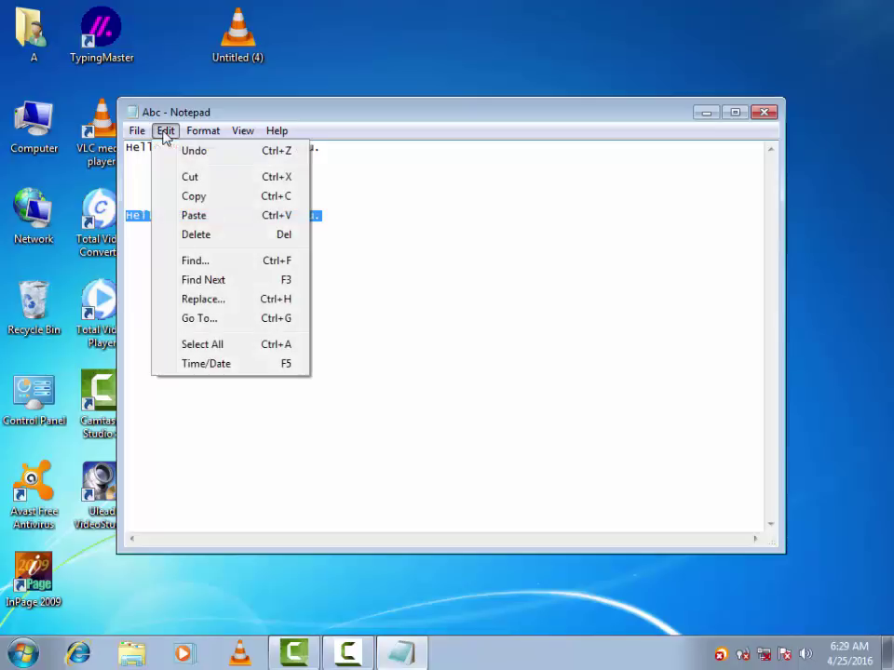
pyautogui.click(191, 178)
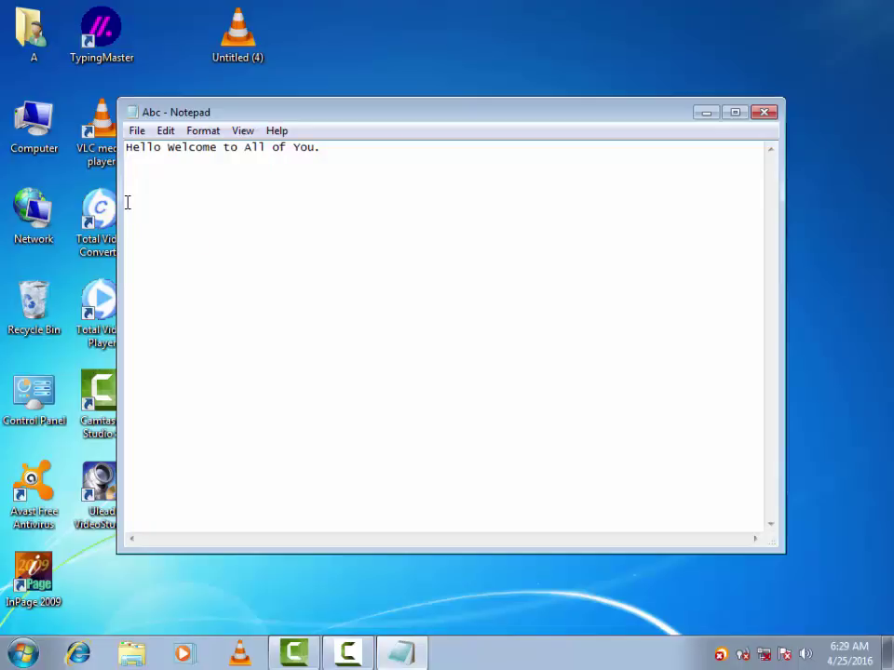
pyautogui.click(166, 130)
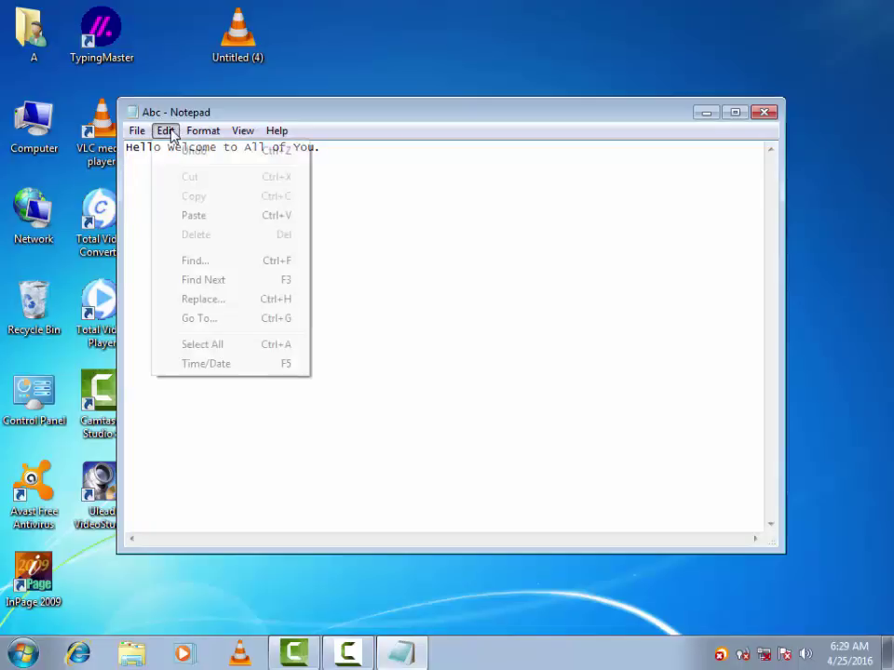
pyautogui.click(191, 217)
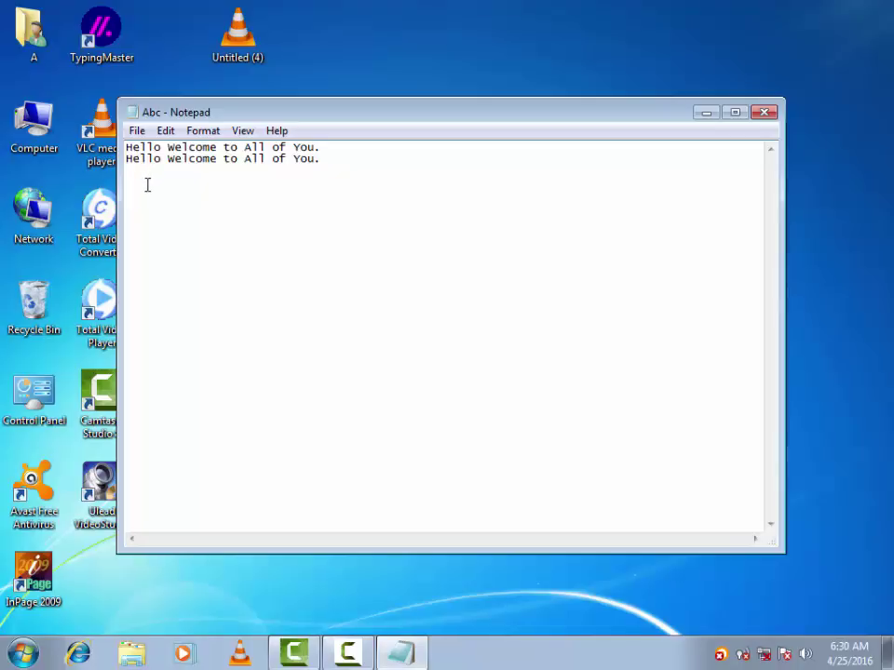
# Undo the paste of the second sentence, and undo once more to restore it
pyautogui.click(165, 132)
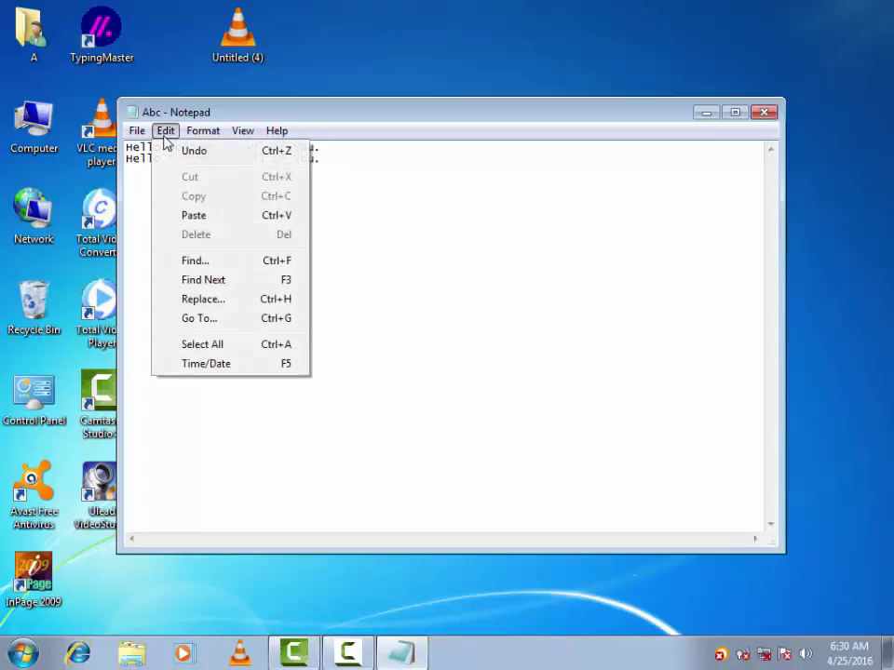
pyautogui.click(365, 206)
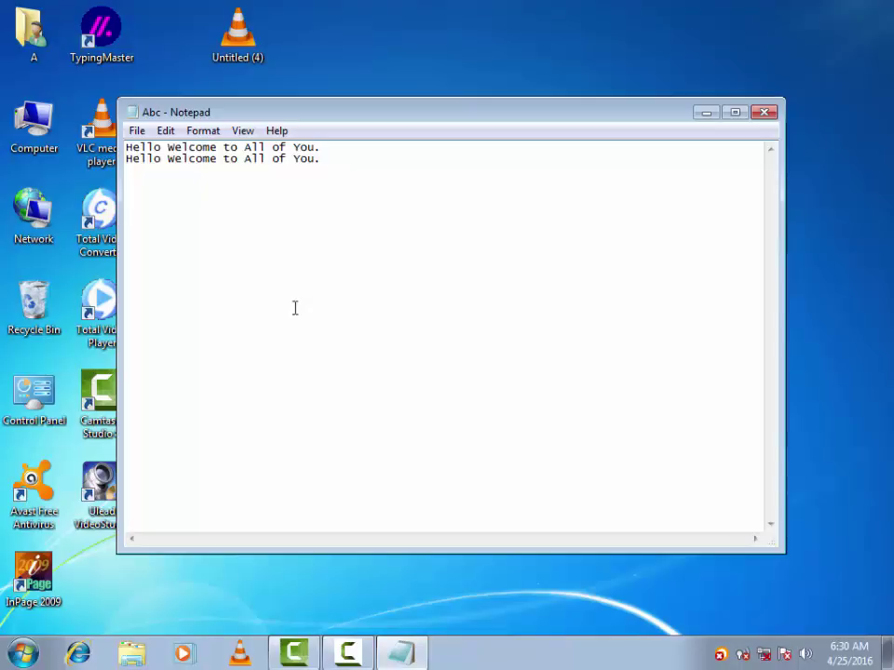
pyautogui.click(168, 133)
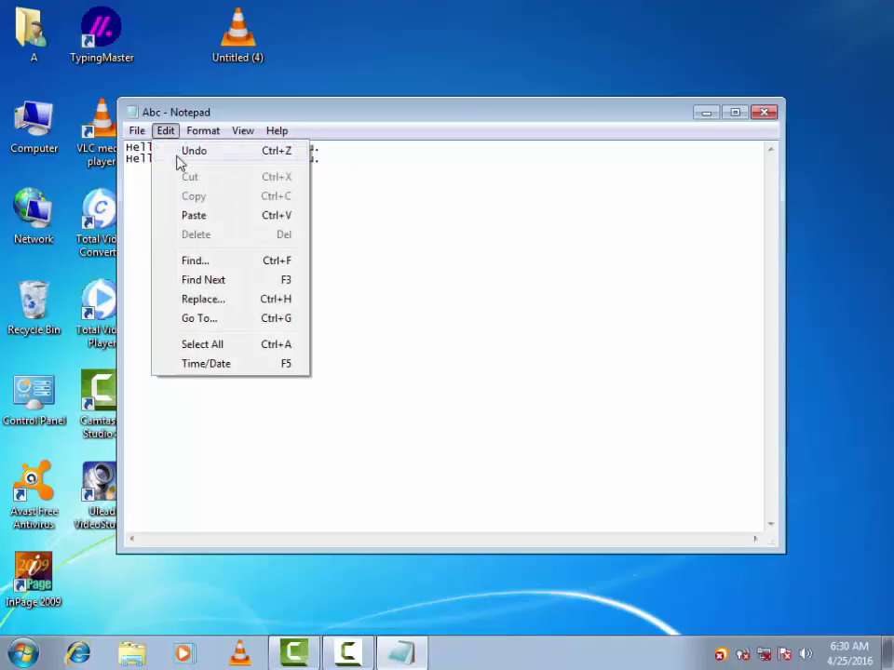
pyautogui.click(246, 157)
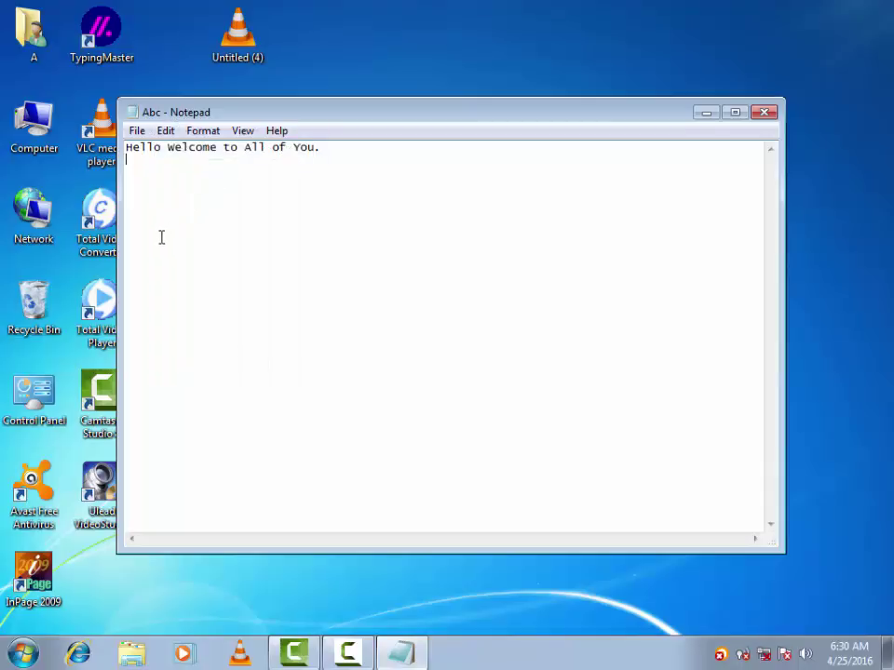
pyautogui.click(165, 131)
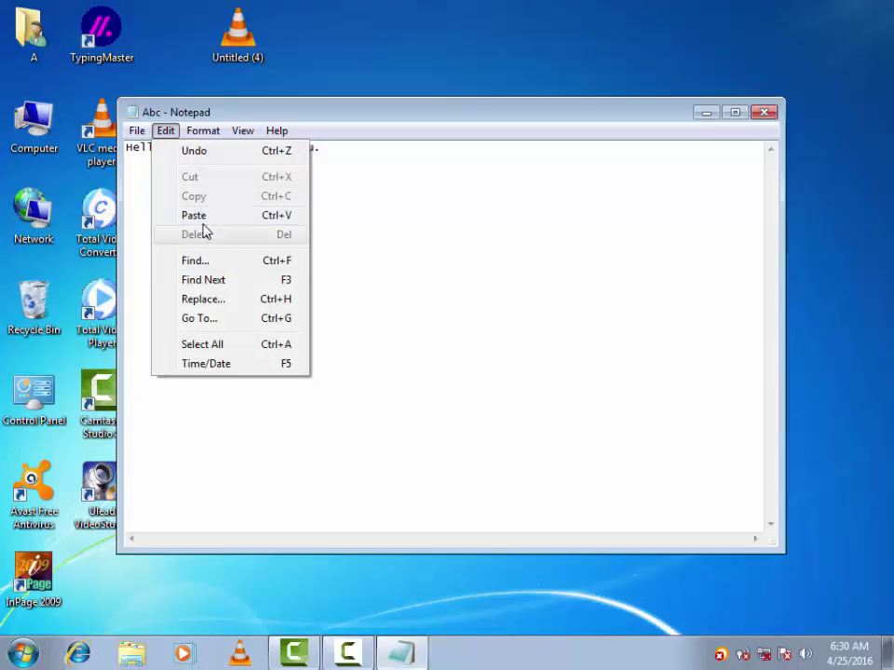
pyautogui.click(198, 150)
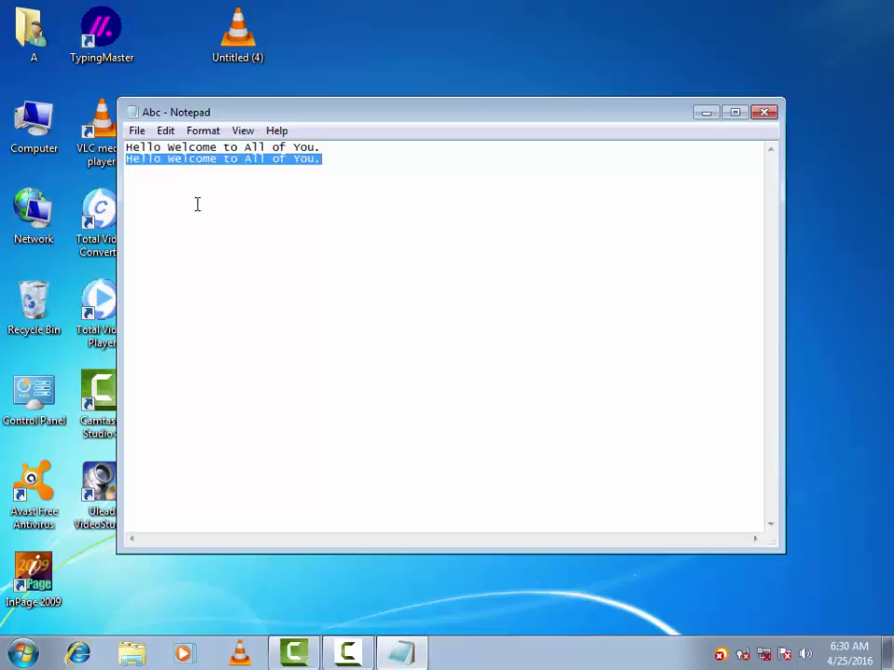
pyautogui.click(195, 190)
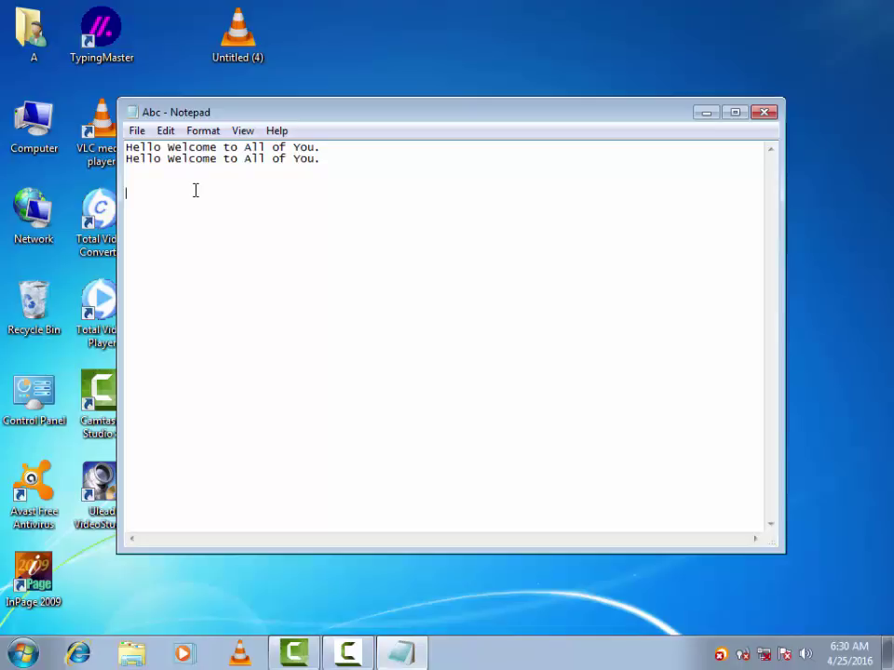
pyautogui.click(166, 131)
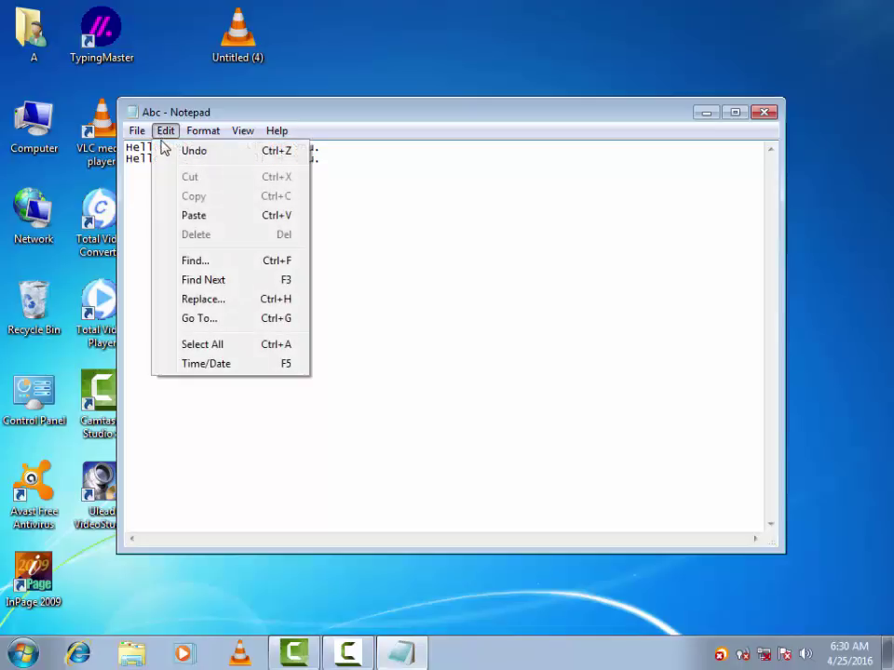
pyautogui.click(214, 268)
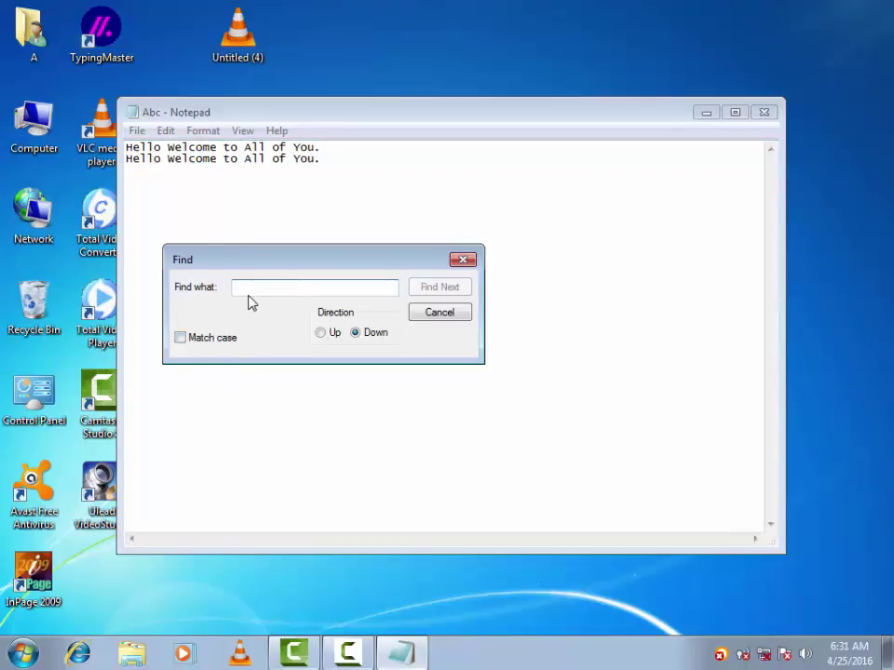
pyautogui.click(462, 260)
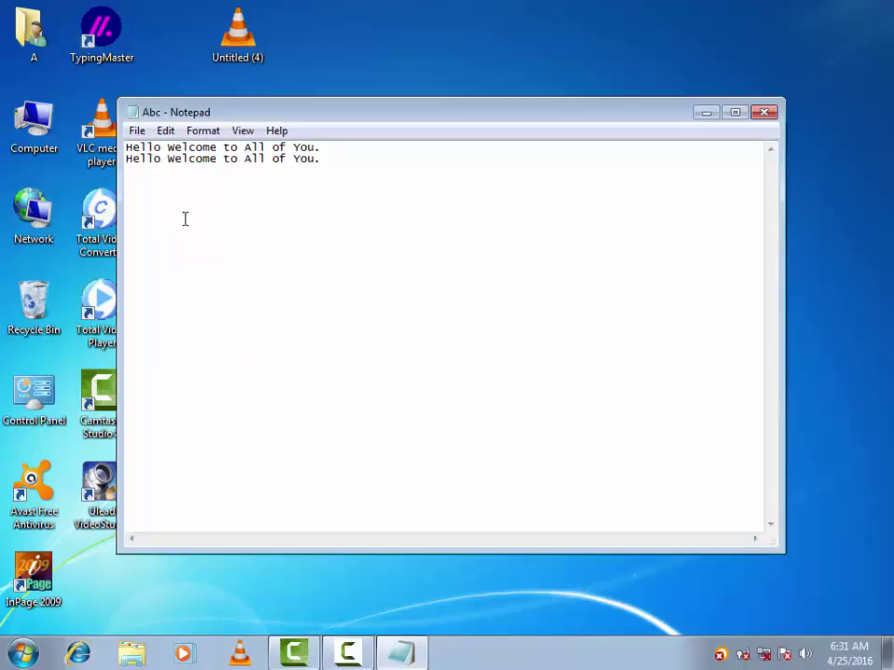
# Search downward from the start of the document for every occurrence of "of", and close the search
pyautogui.click(129, 148)
pyautogui.click(167, 131)
pyautogui.click(197, 261)
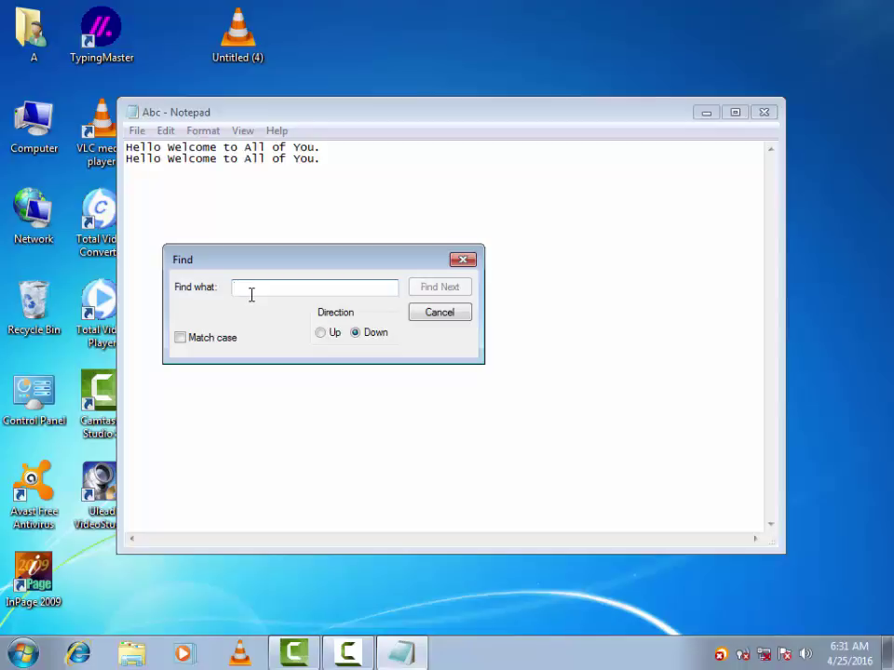
pyautogui.write('of')
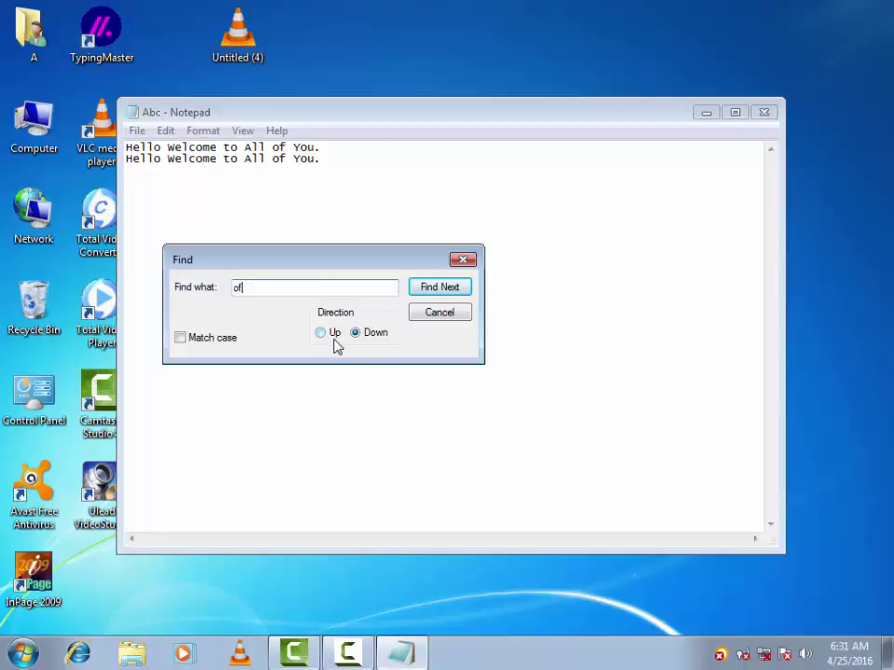
pyautogui.click(440, 289)
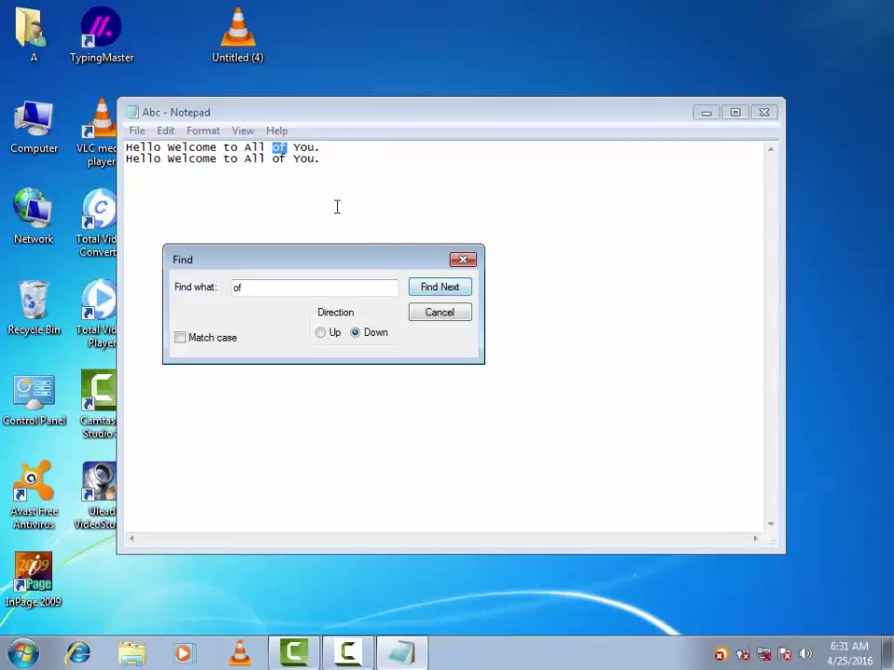
pyautogui.click(440, 294)
pyautogui.click(434, 294)
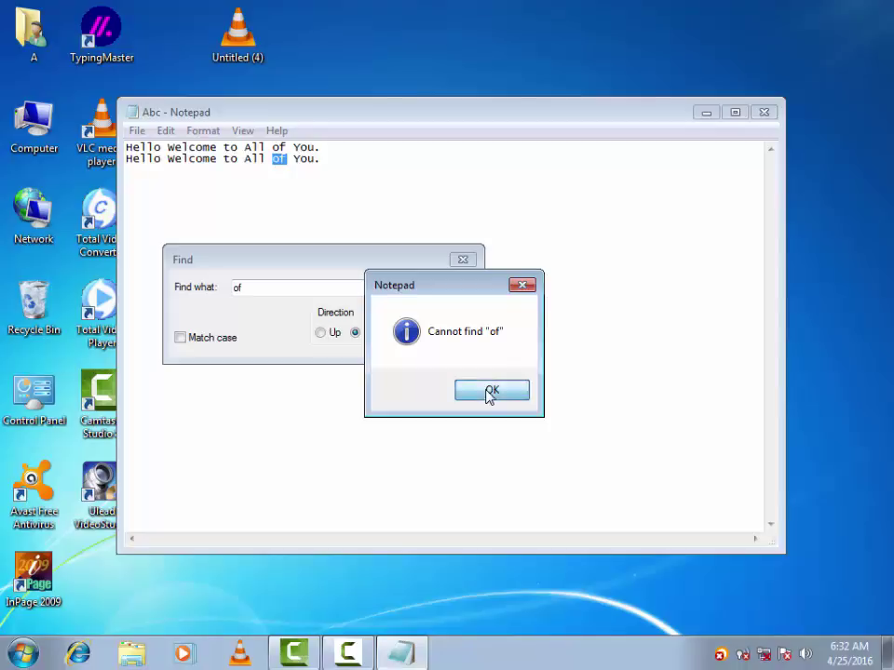
pyautogui.click(490, 393)
pyautogui.click(448, 315)
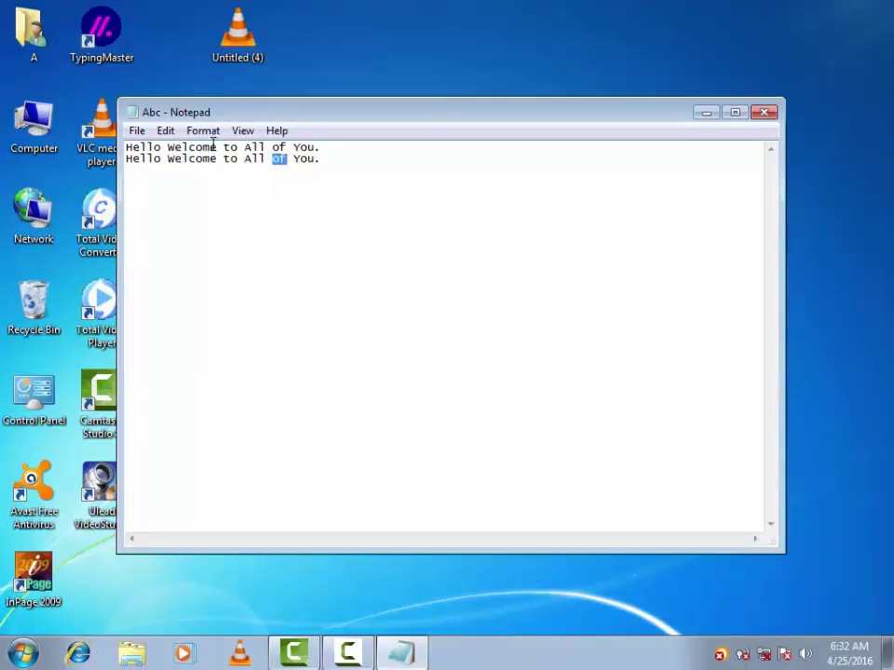
pyautogui.click(166, 131)
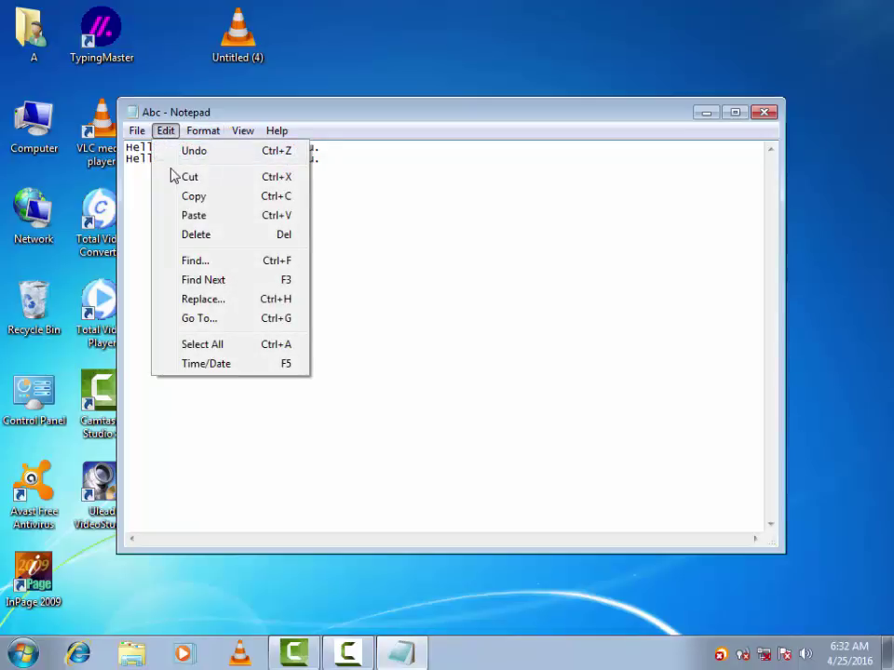
pyautogui.click(250, 300)
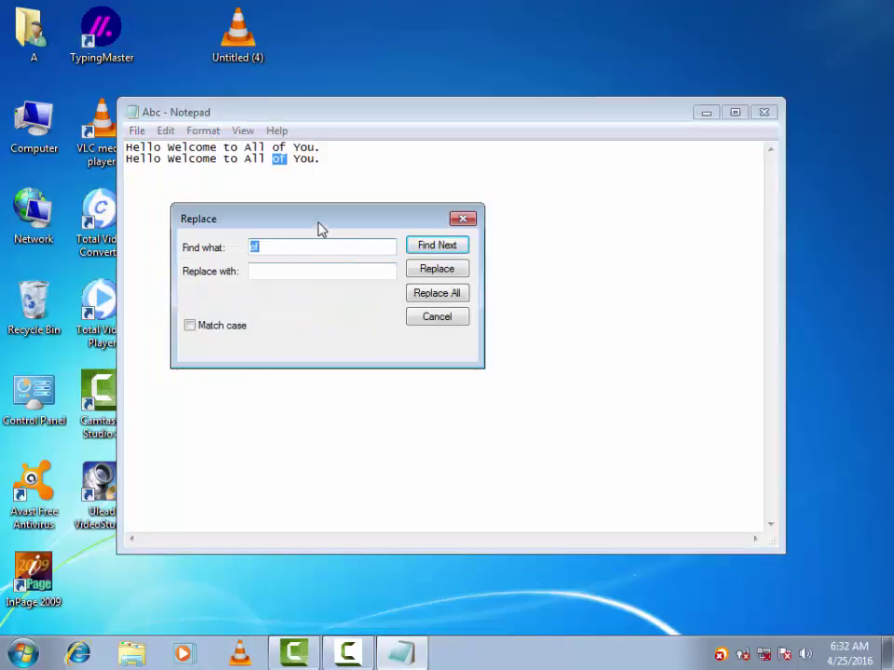
pyautogui.moveTo(317, 223); pyautogui.dragTo(388, 292)
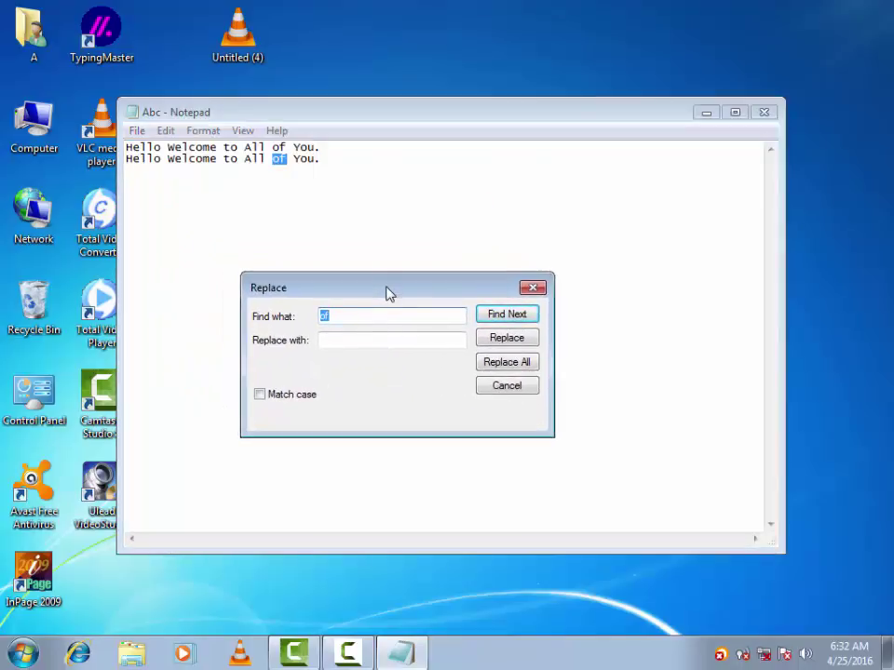
pyautogui.click(532, 287)
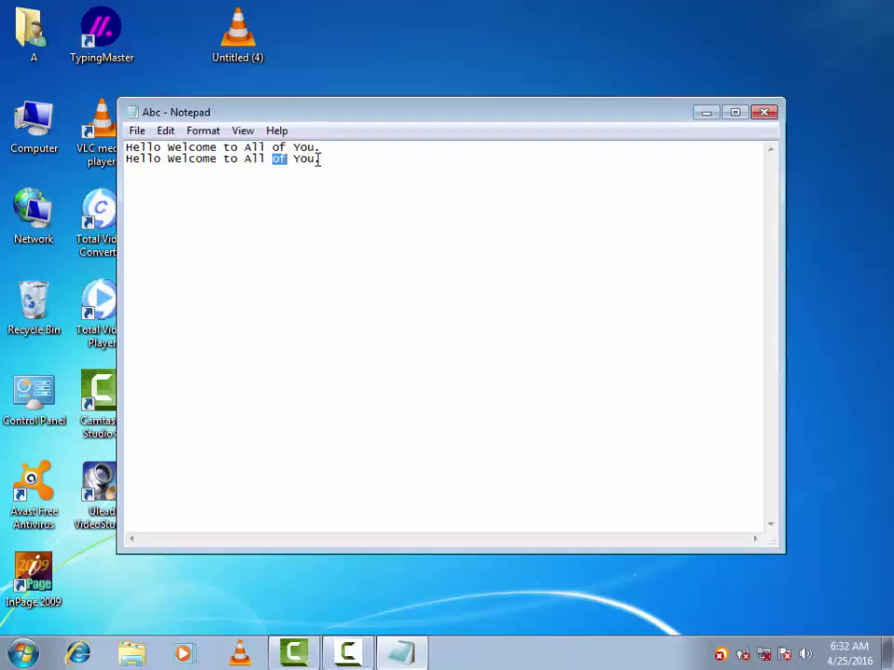
# Replace every occurrence of "of" with "for" throughout the document, and close the replace dialog
pyautogui.click(126, 148)
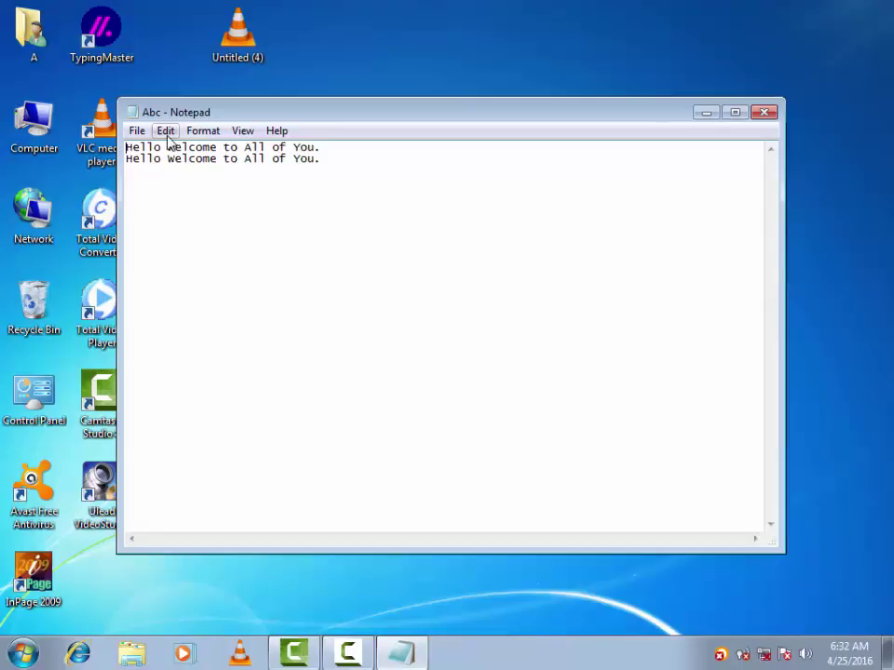
pyautogui.click(166, 131)
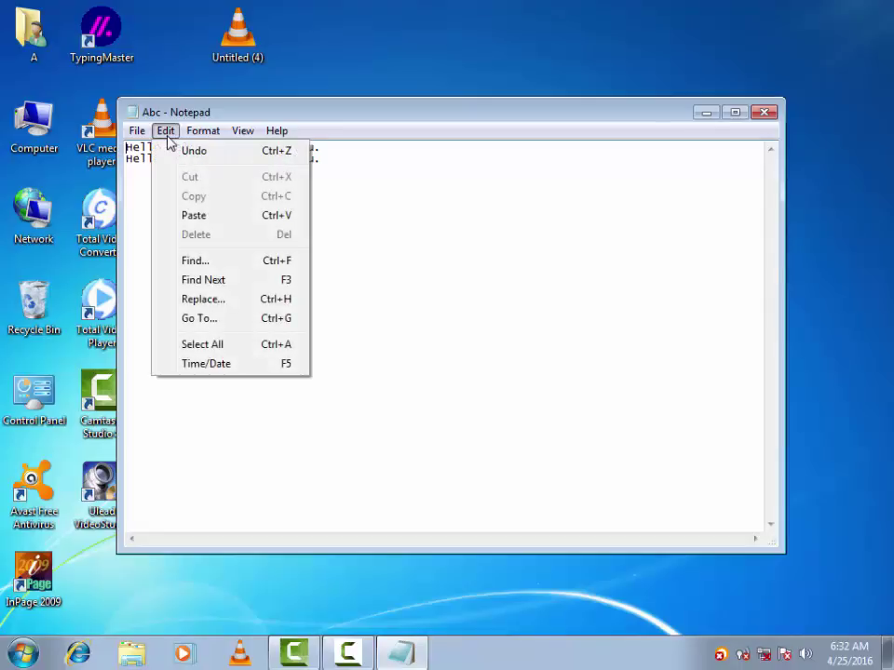
pyautogui.click(202, 300)
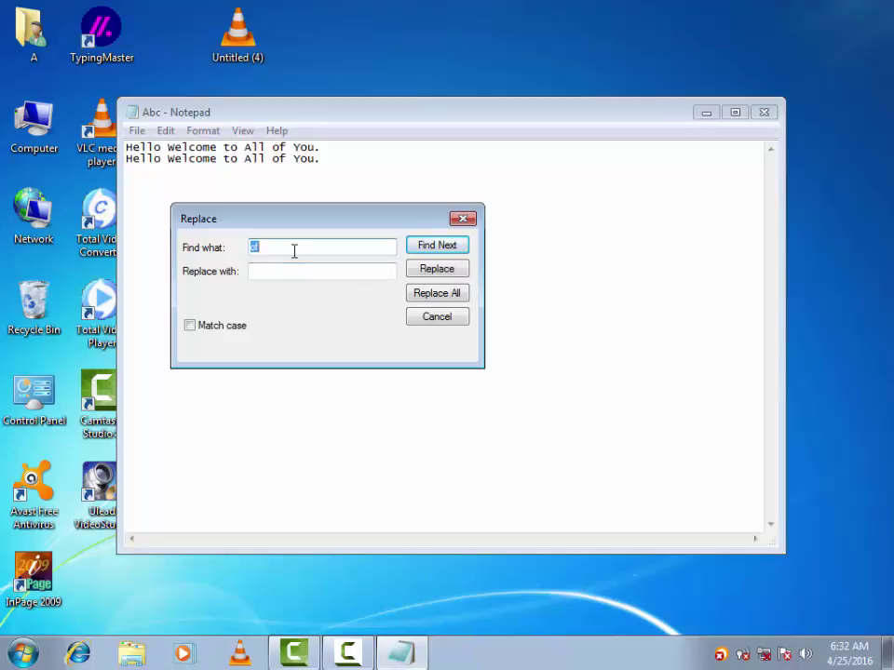
pyautogui.press('BackSpace')
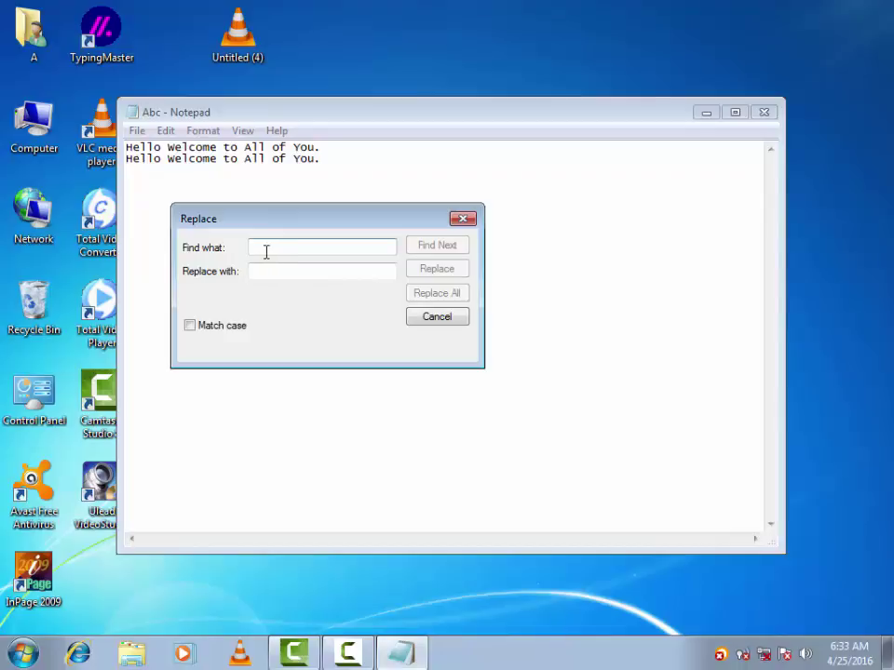
pyautogui.write('of')
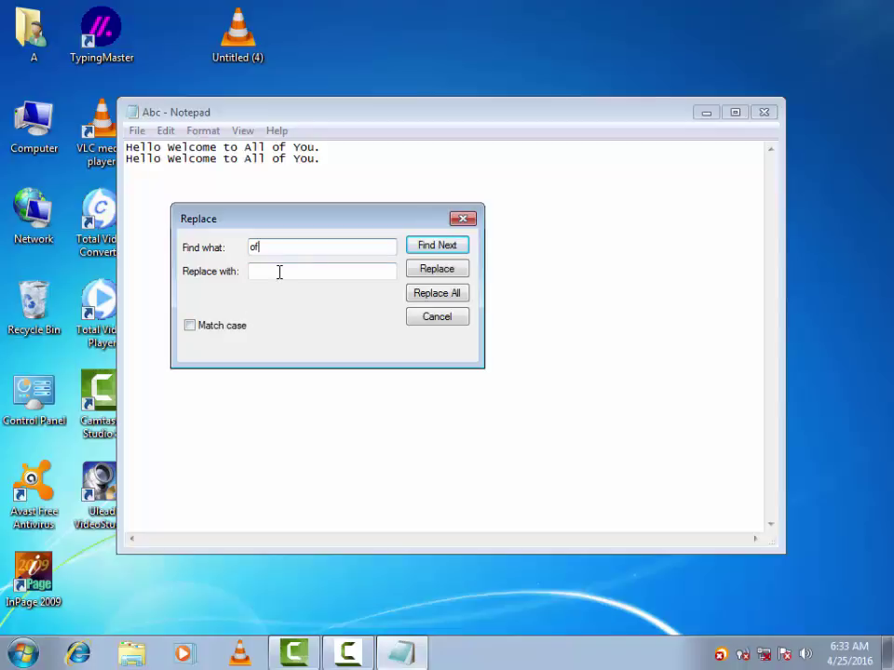
pyautogui.click(279, 273)
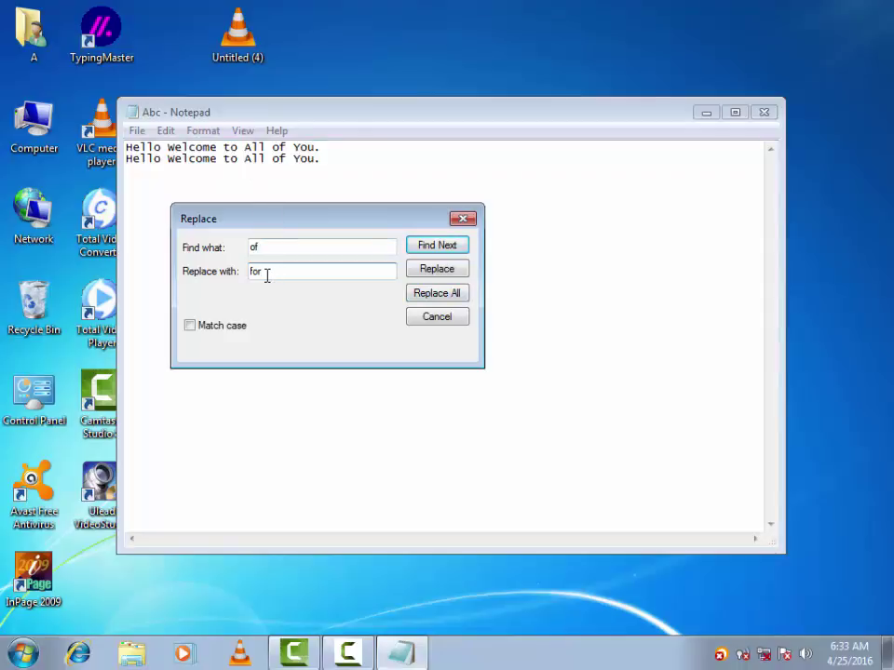
pyautogui.click(447, 300)
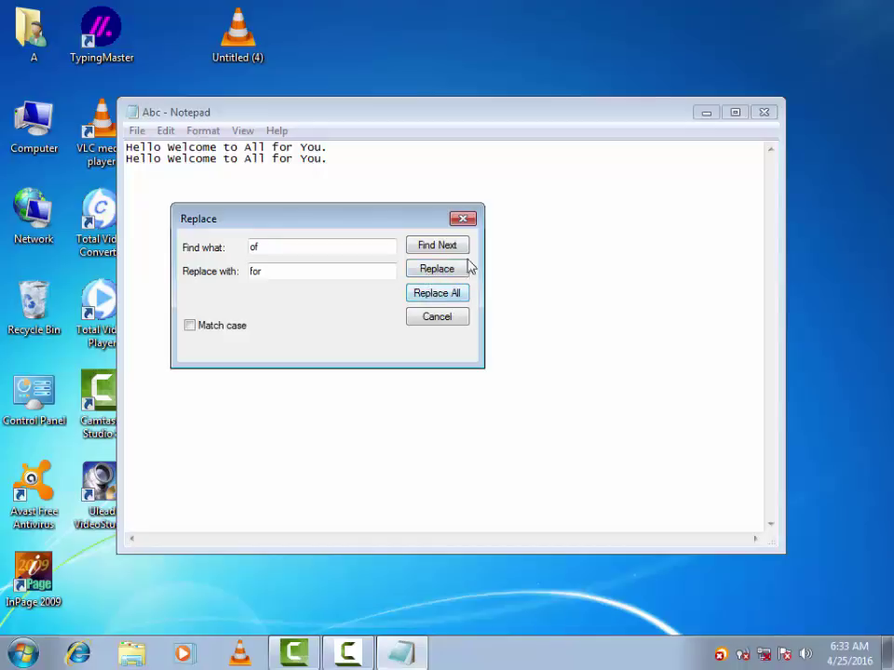
pyautogui.click(463, 221)
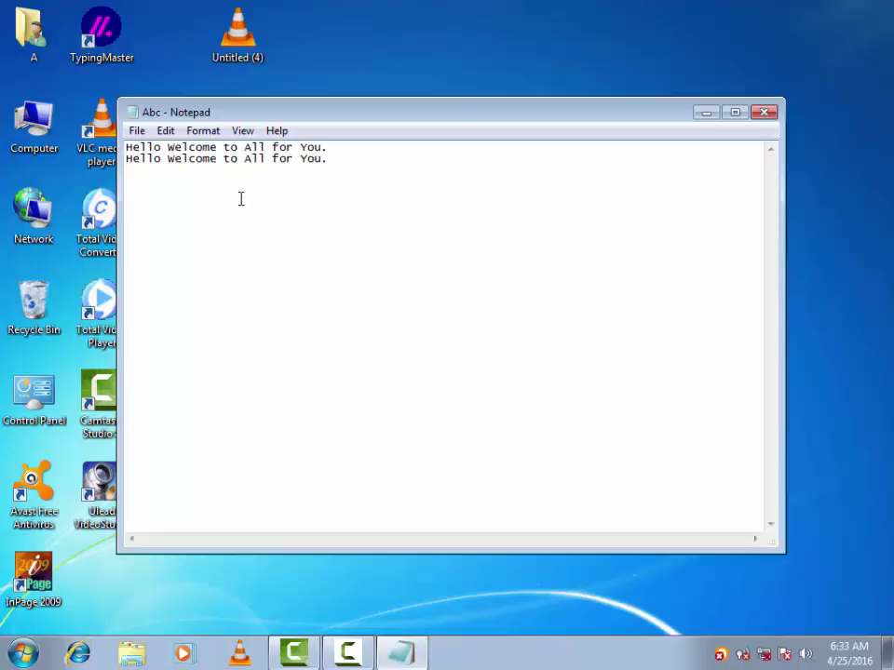
# Select all the text in the document at once, and clear the selection again
pyautogui.click(166, 131)
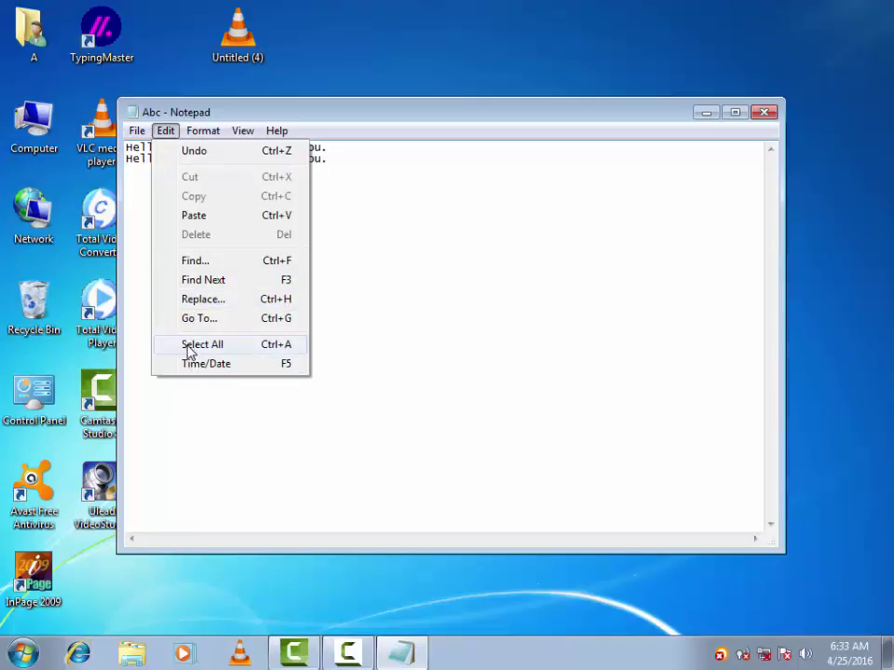
pyautogui.click(255, 350)
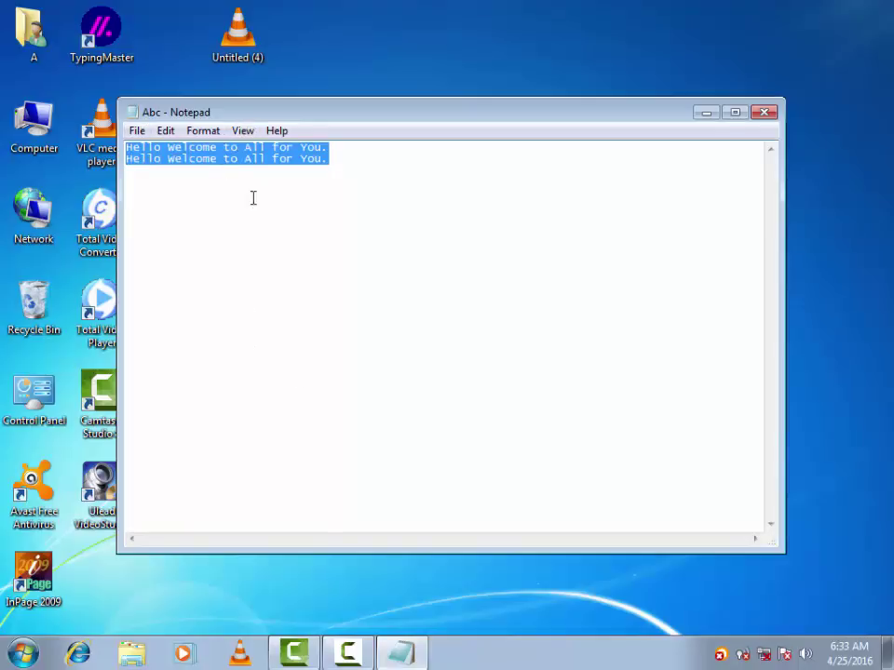
pyautogui.click(188, 200)
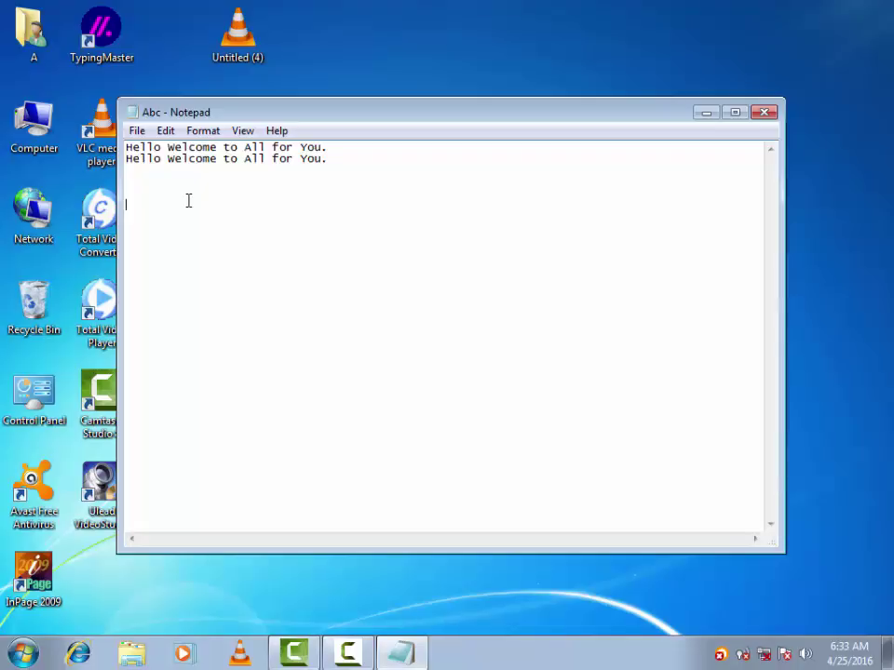
# Select both sentences, preview the Oblique, Bold and Bold Oblique font styles, and apply Bold
pyautogui.click(201, 135)
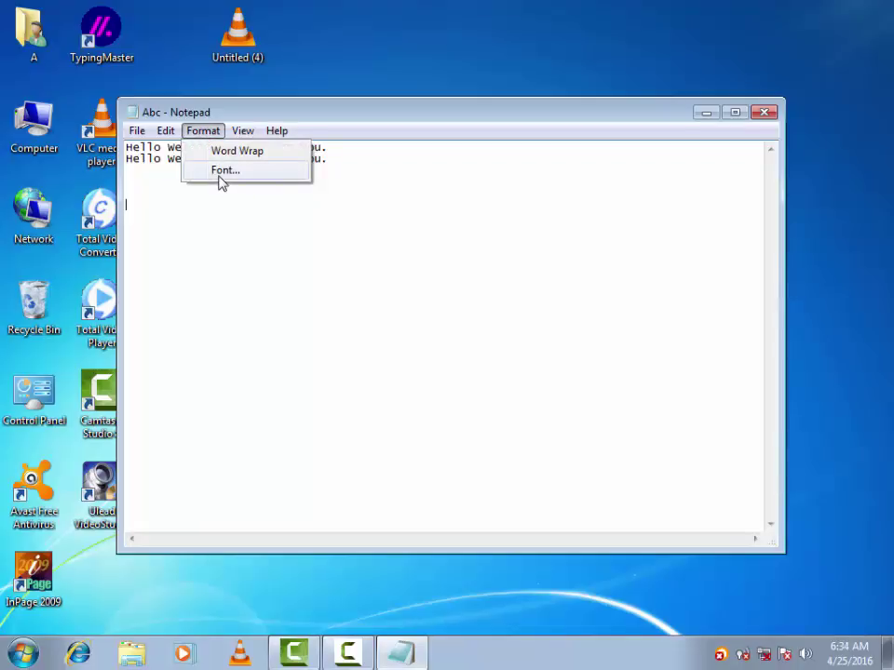
pyautogui.click(314, 176)
pyautogui.moveTo(346, 166); pyautogui.dragTo(130, 151)
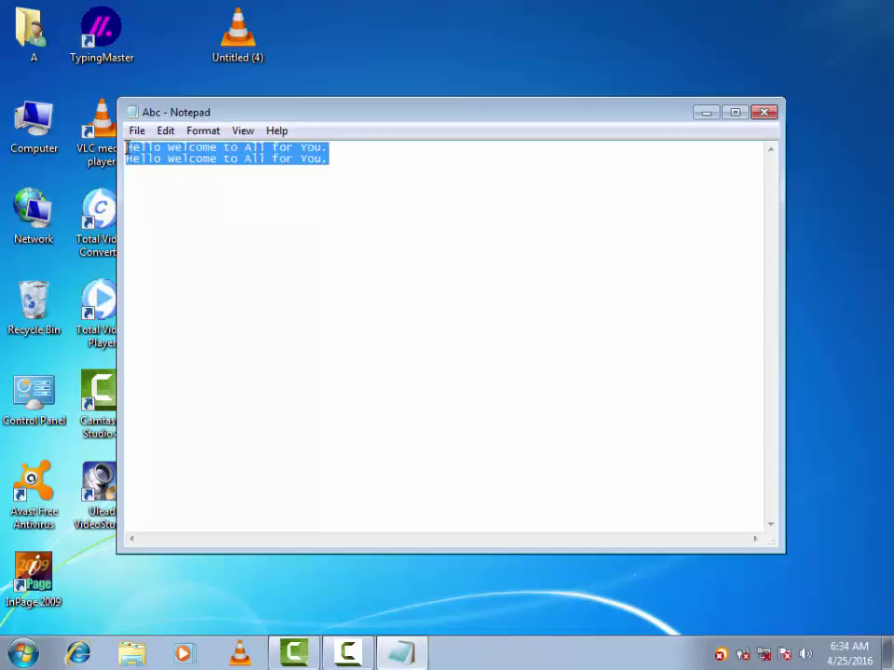
pyautogui.click(206, 136)
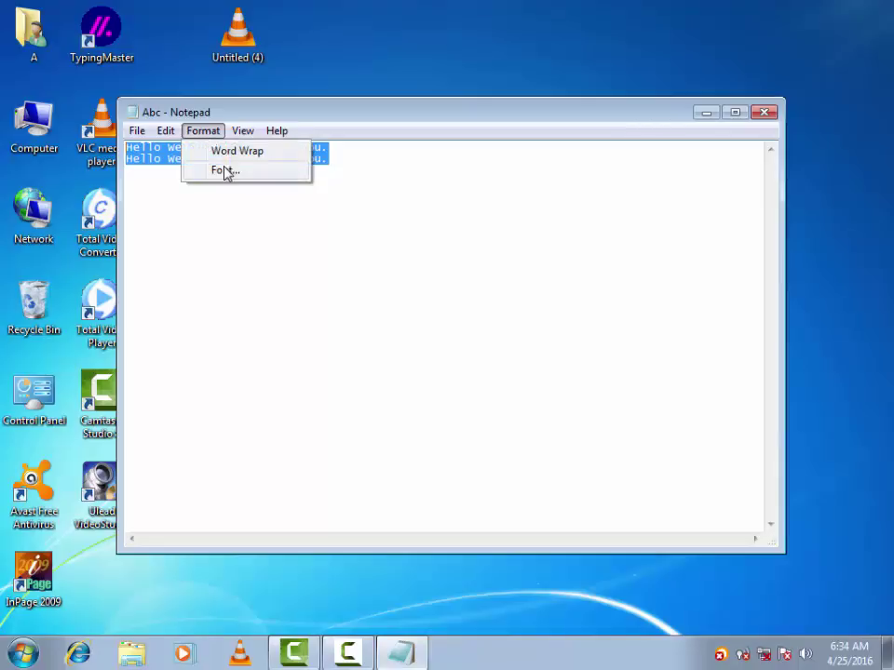
pyautogui.click(226, 173)
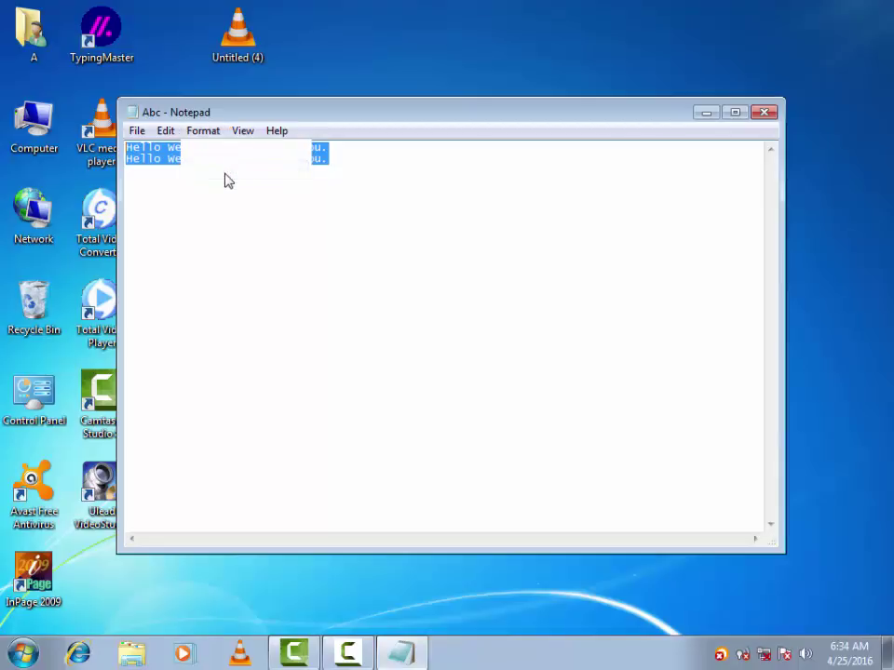
pyautogui.moveTo(262, 234); pyautogui.dragTo(485, 100)
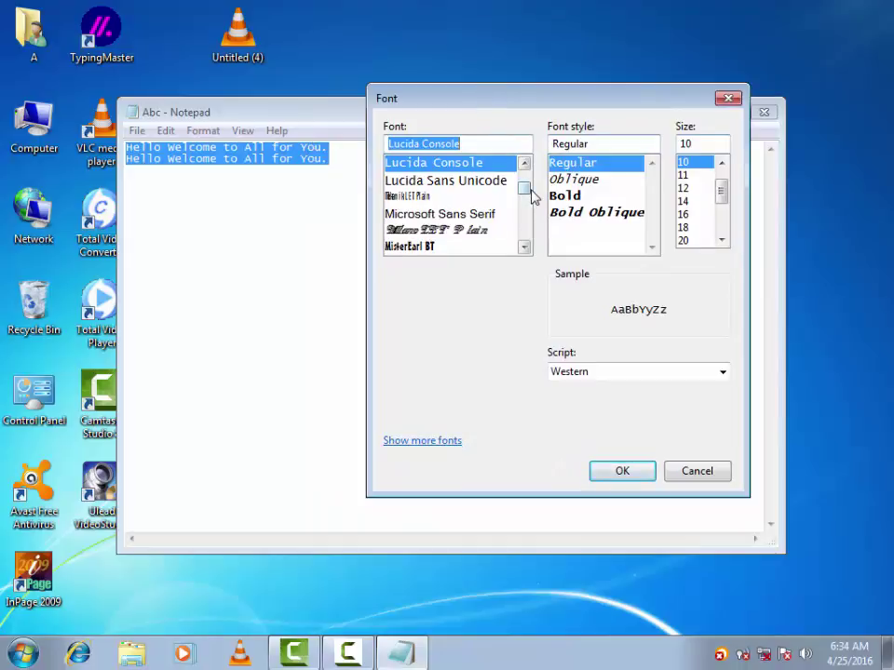
pyautogui.scroll(-1, 526, 196)
pyautogui.moveTo(526, 200)
pyautogui.mouseDown()
pyautogui.moveTo(517, 251)
pyautogui.moveTo(525, 177)
pyautogui.mouseUp()
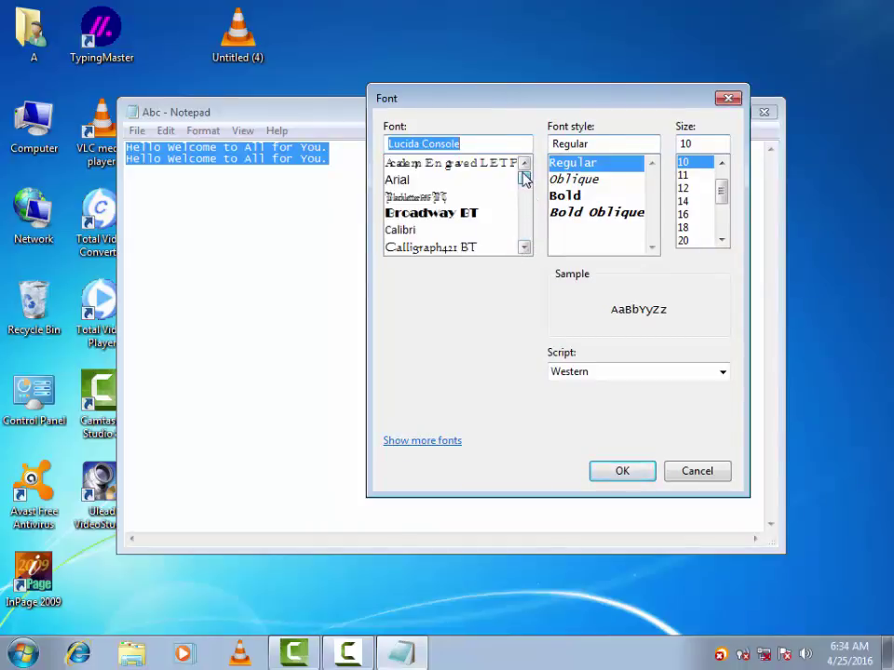
pyautogui.click(576, 178)
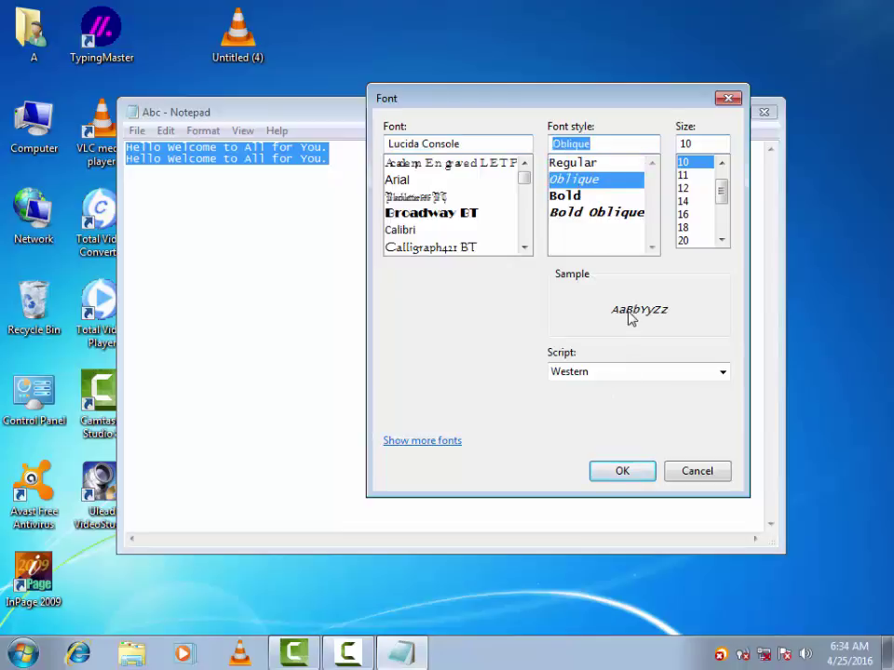
pyautogui.click(570, 196)
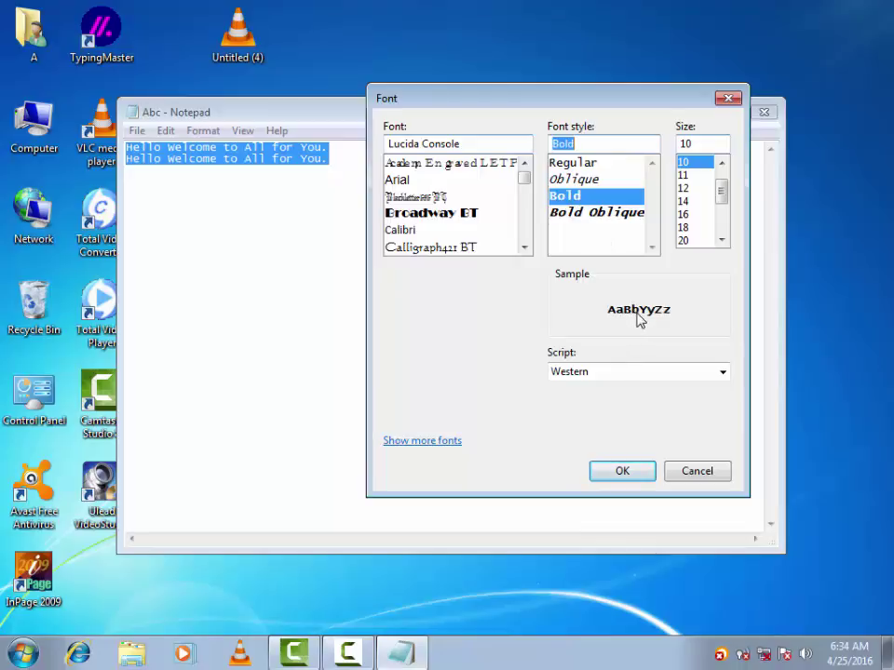
pyautogui.click(580, 214)
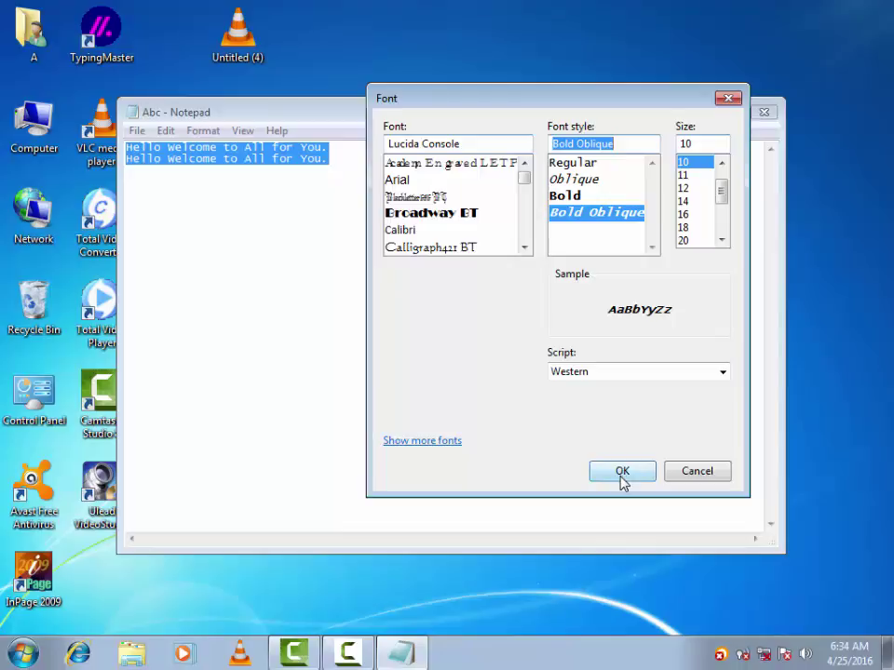
pyautogui.click(572, 199)
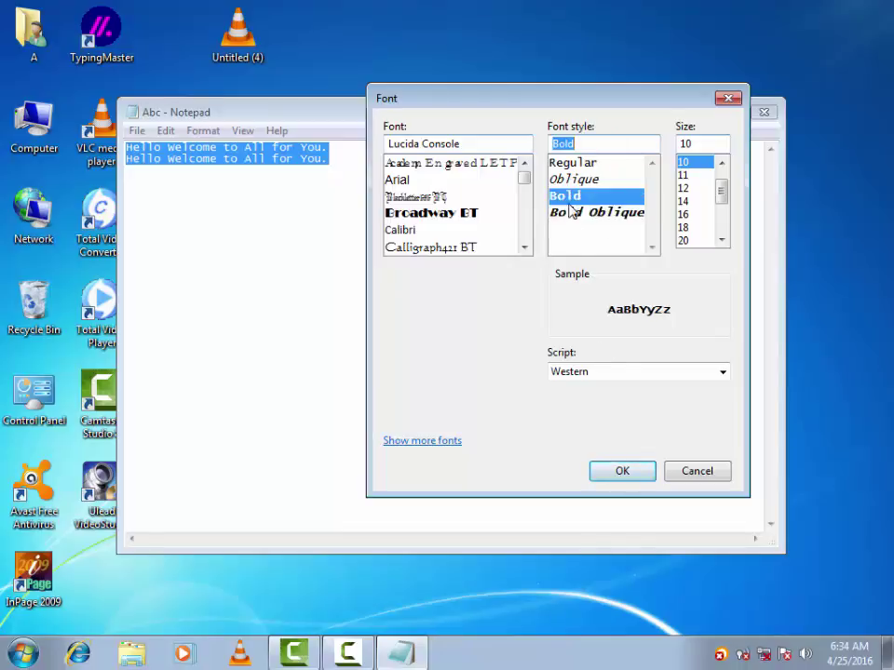
pyautogui.click(620, 473)
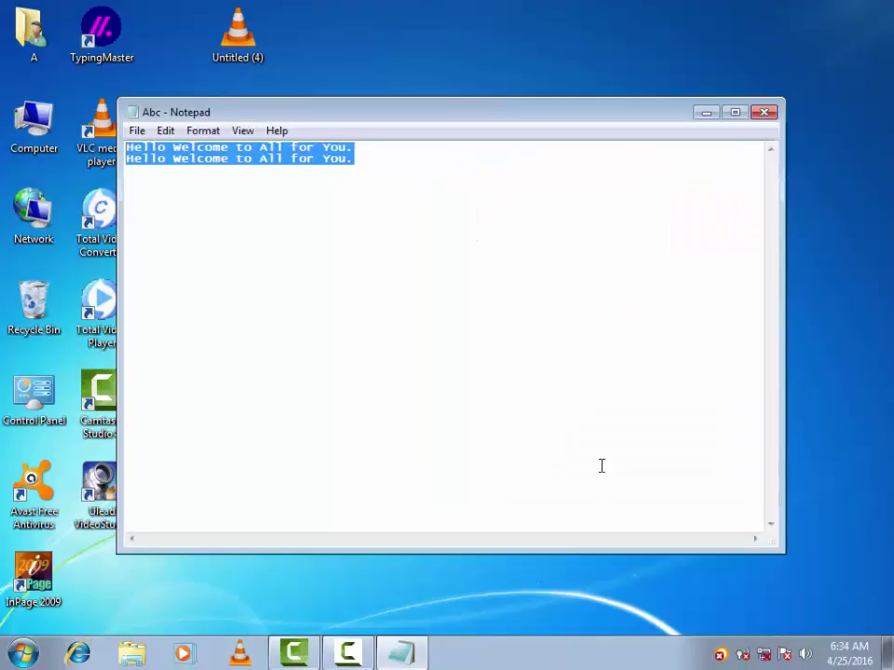
# Preview font size 16, apply size 20 to the two selected sentences, and clear the selection
pyautogui.click(203, 130)
pyautogui.click(224, 171)
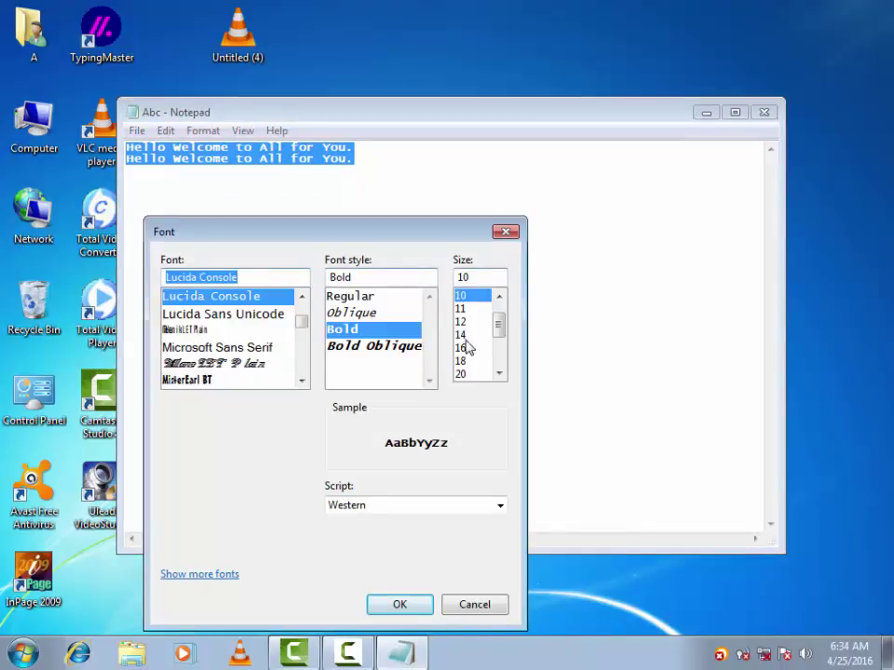
pyautogui.click(466, 350)
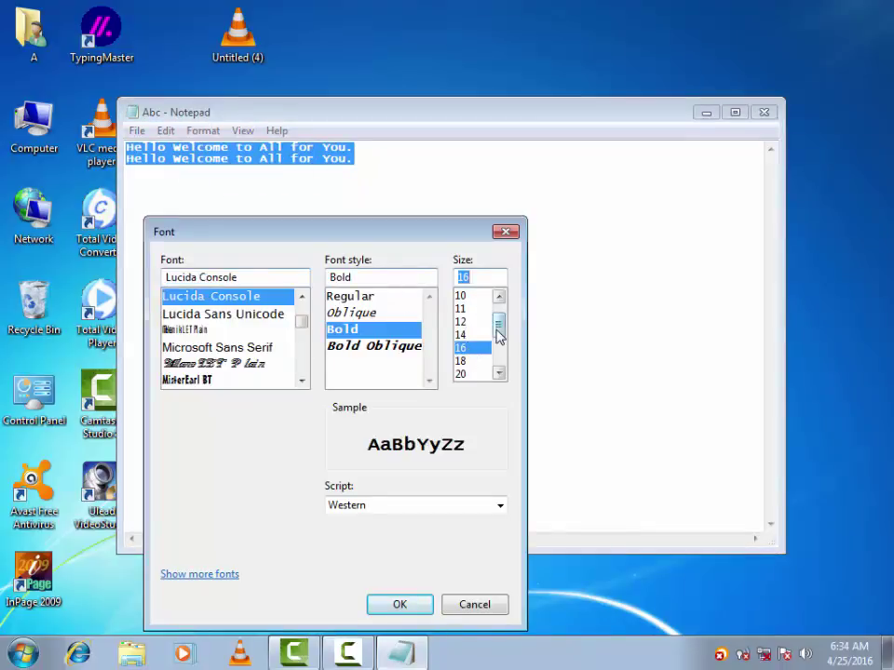
pyautogui.moveTo(500, 328)
pyautogui.mouseDown()
pyautogui.moveTo(497, 317)
pyautogui.moveTo(499, 342)
pyautogui.mouseUp()
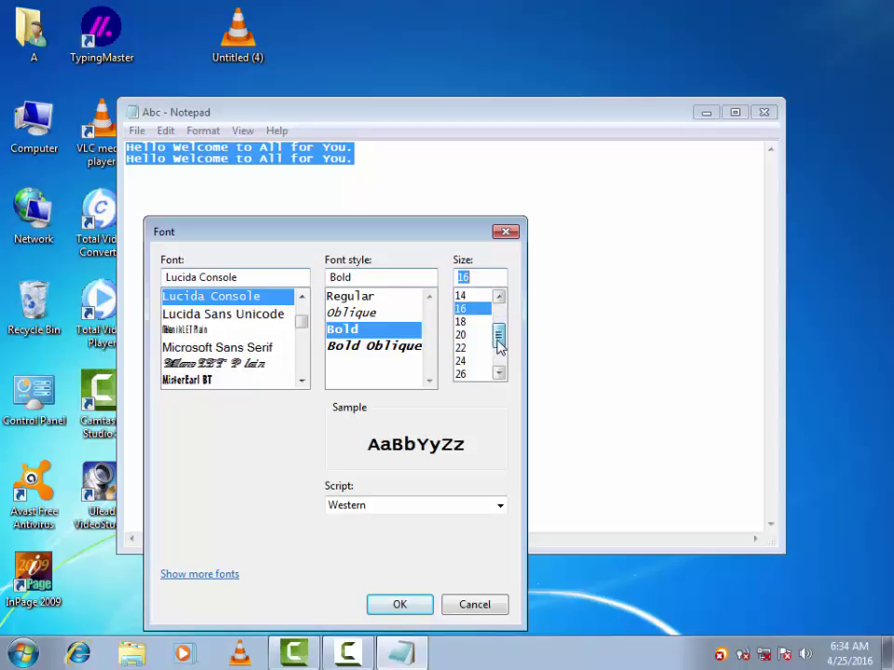
pyautogui.click(468, 338)
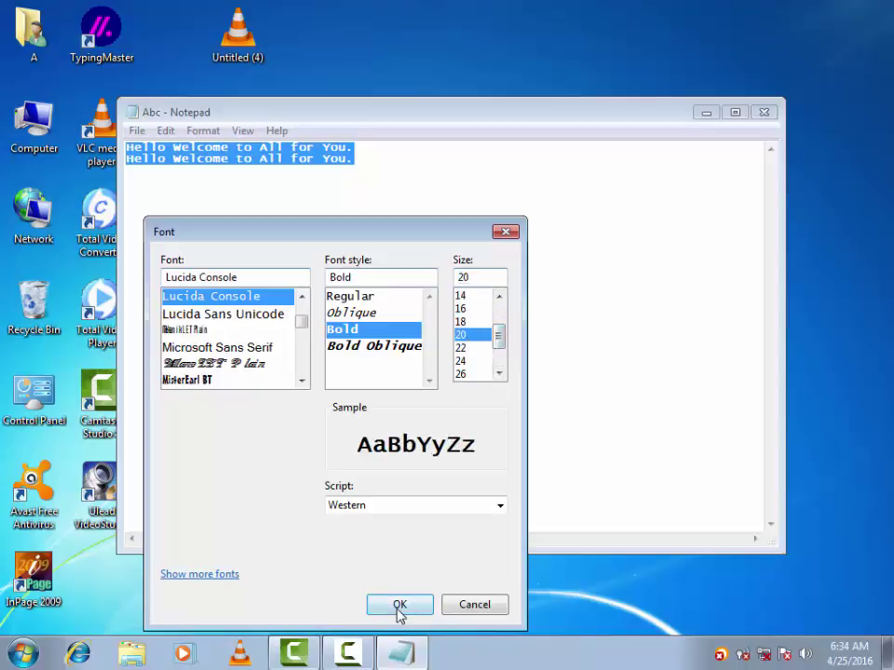
pyautogui.click(398, 608)
pyautogui.click(244, 236)
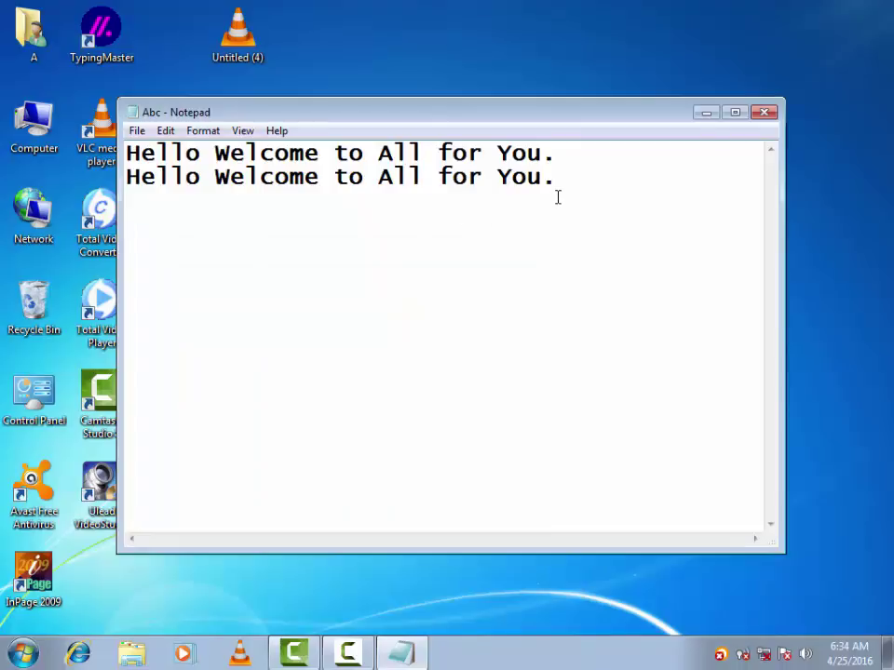
# Select both sentences, preview Lucida Sans Unicode and Microsoft Sans Serif, apply the Milano LET Plain font, and clear the selection
pyautogui.moveTo(529, 194); pyautogui.dragTo(98, 157)
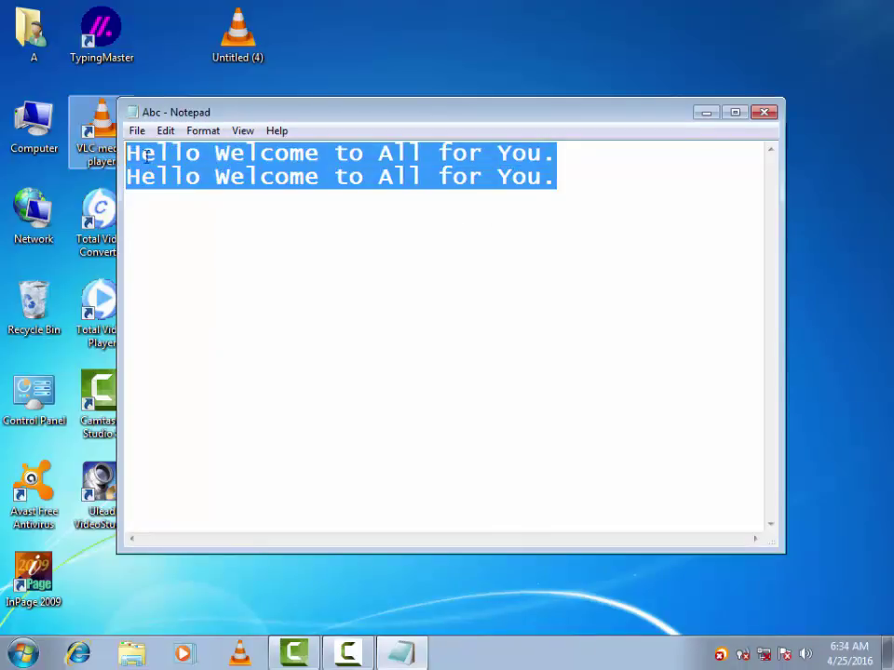
pyautogui.click(211, 131)
pyautogui.click(221, 175)
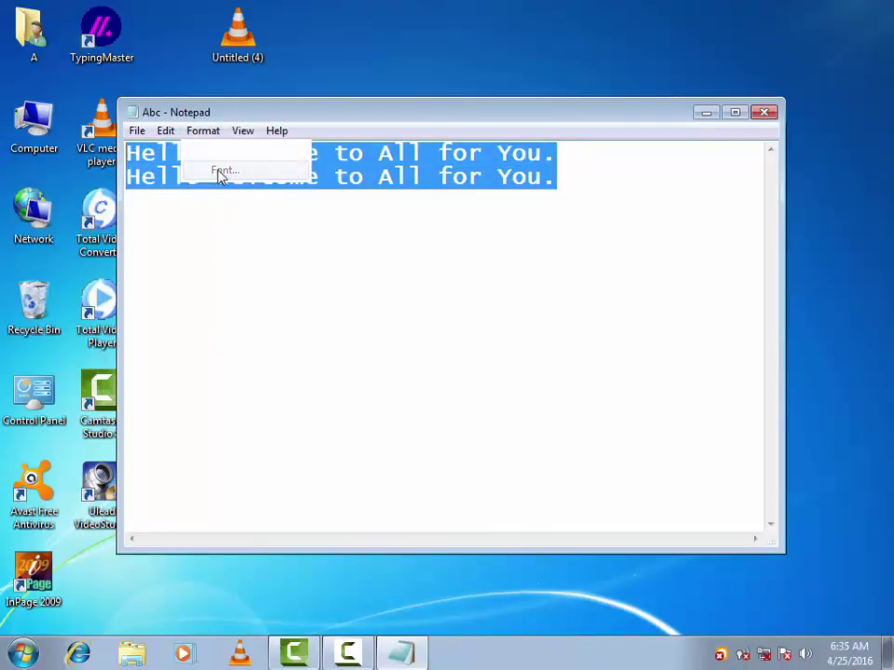
pyautogui.moveTo(235, 242); pyautogui.dragTo(250, 156)
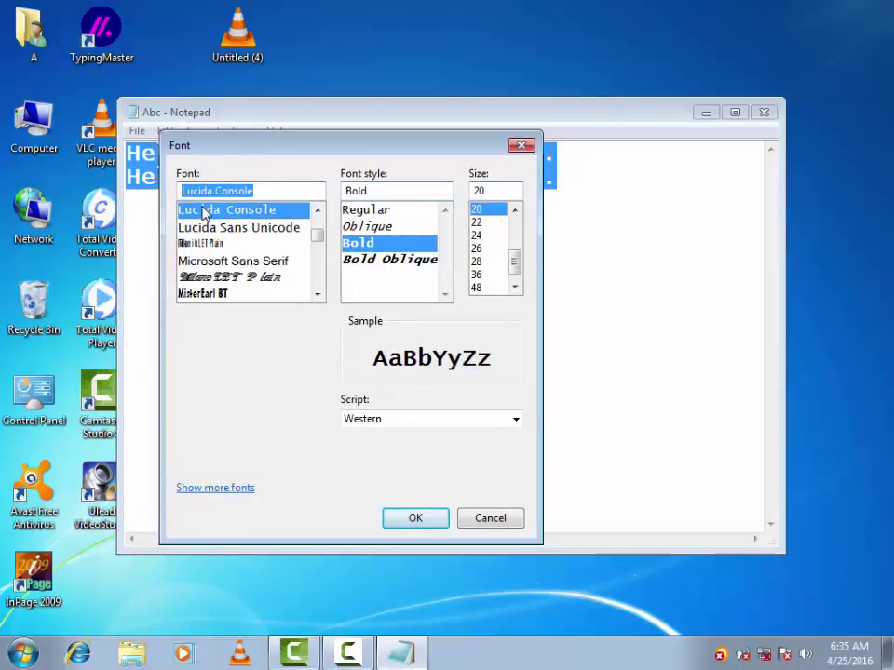
pyautogui.click(248, 230)
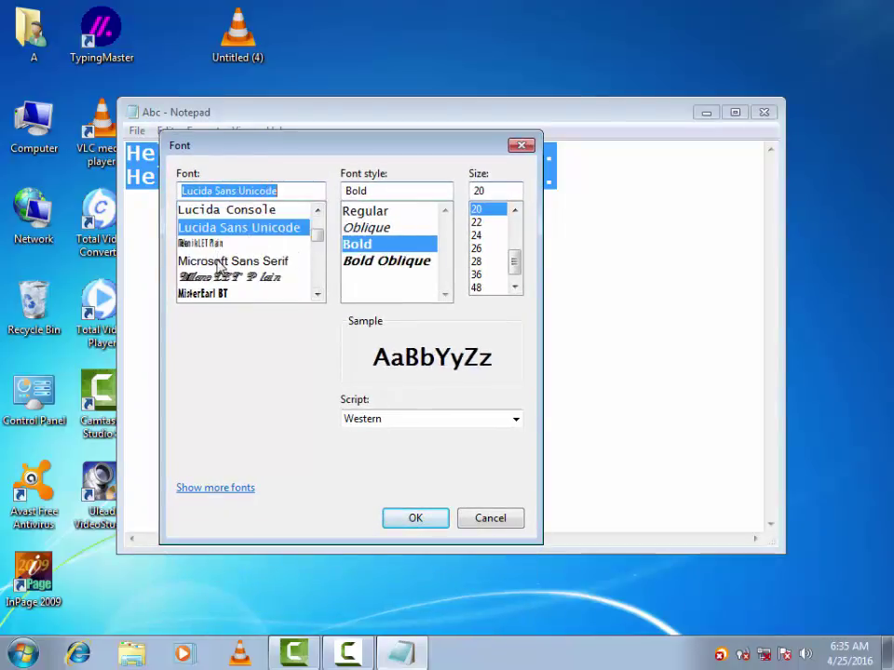
pyautogui.click(228, 262)
pyautogui.click(213, 277)
pyautogui.click(410, 519)
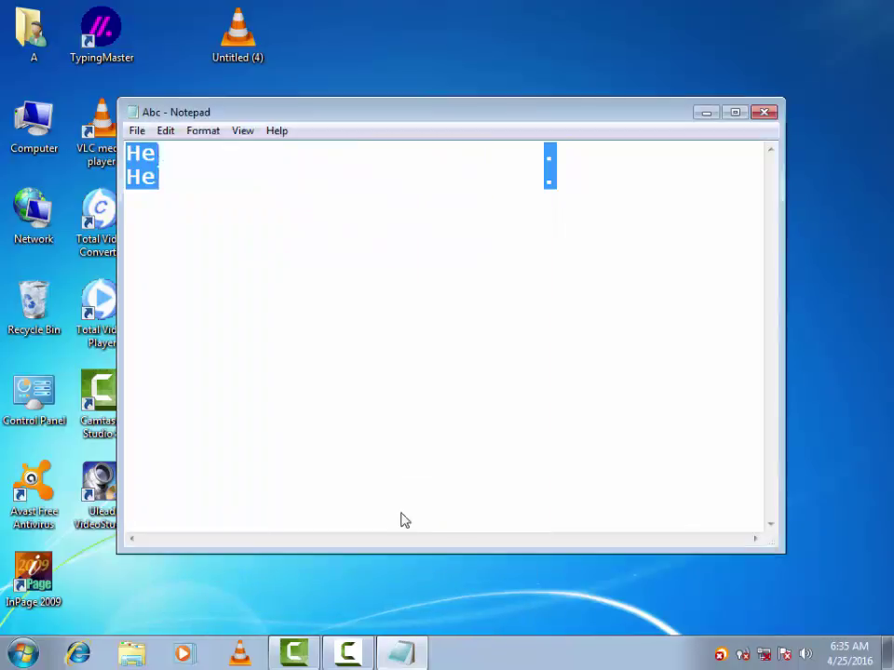
pyautogui.click(242, 273)
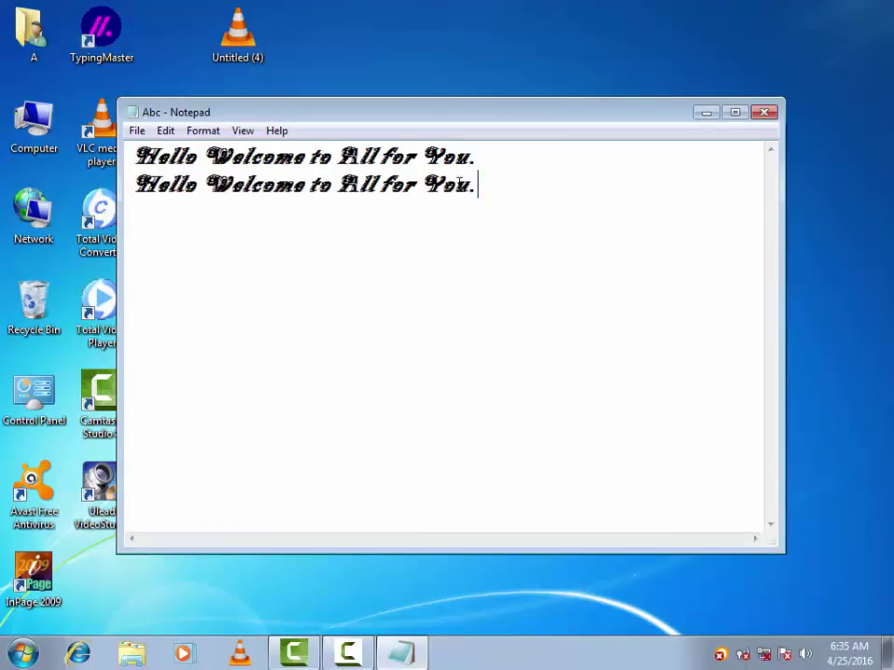
# Select both sentences again, change their font to System, and clear the selection
pyautogui.moveTo(477, 184); pyautogui.dragTo(127, 156)
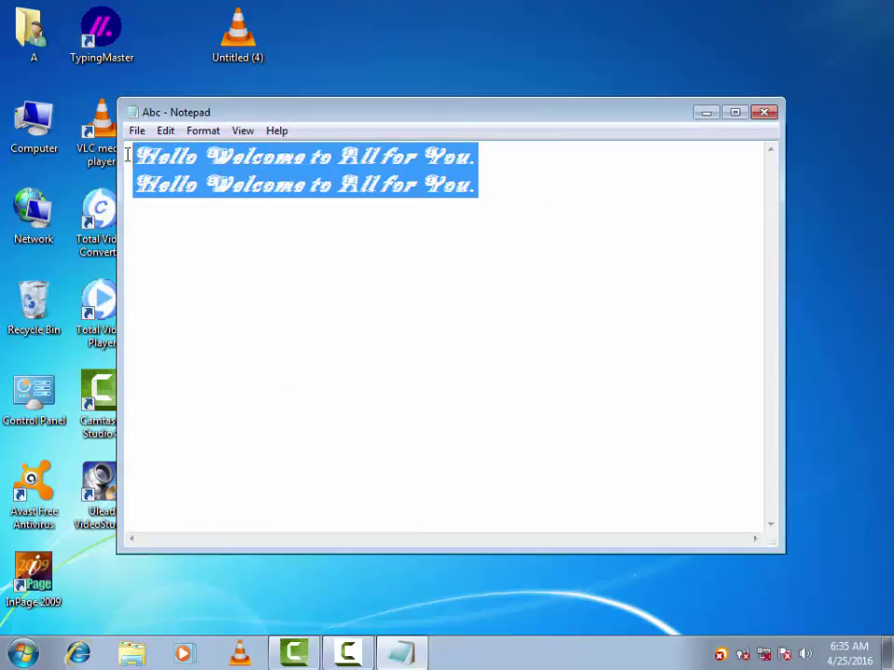
pyautogui.click(203, 130)
pyautogui.click(222, 169)
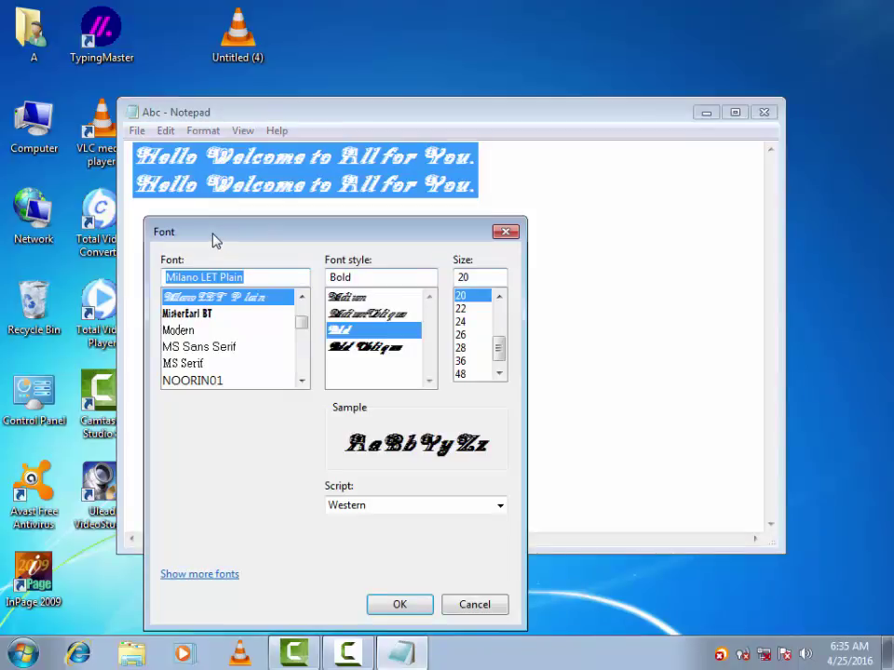
pyautogui.moveTo(213, 236); pyautogui.dragTo(216, 124)
pyautogui.click(309, 269)
pyautogui.click(310, 269)
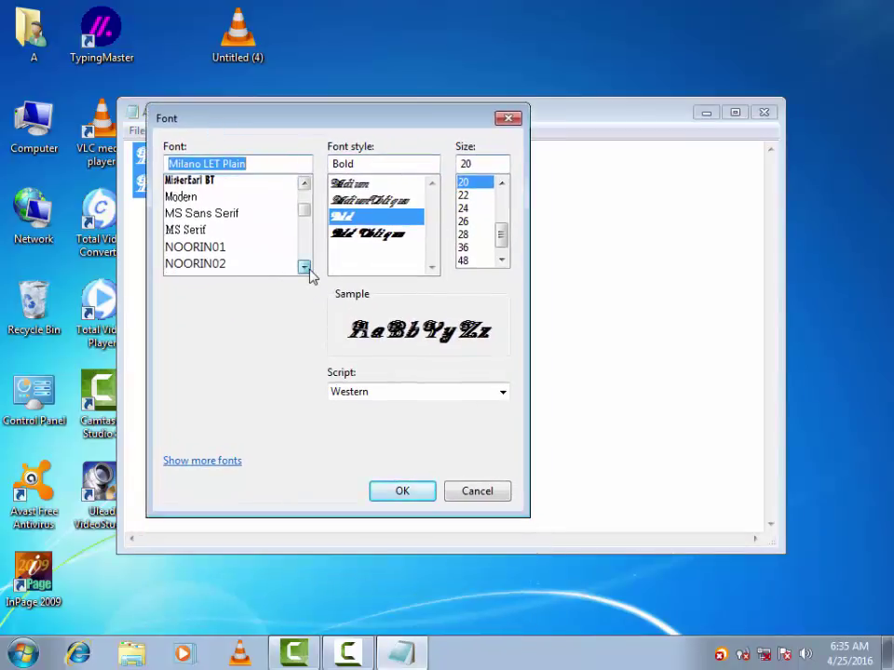
pyautogui.click(309, 269)
pyautogui.click(309, 268)
pyautogui.click(308, 266)
pyautogui.moveTo(303, 212); pyautogui.dragTo(309, 255)
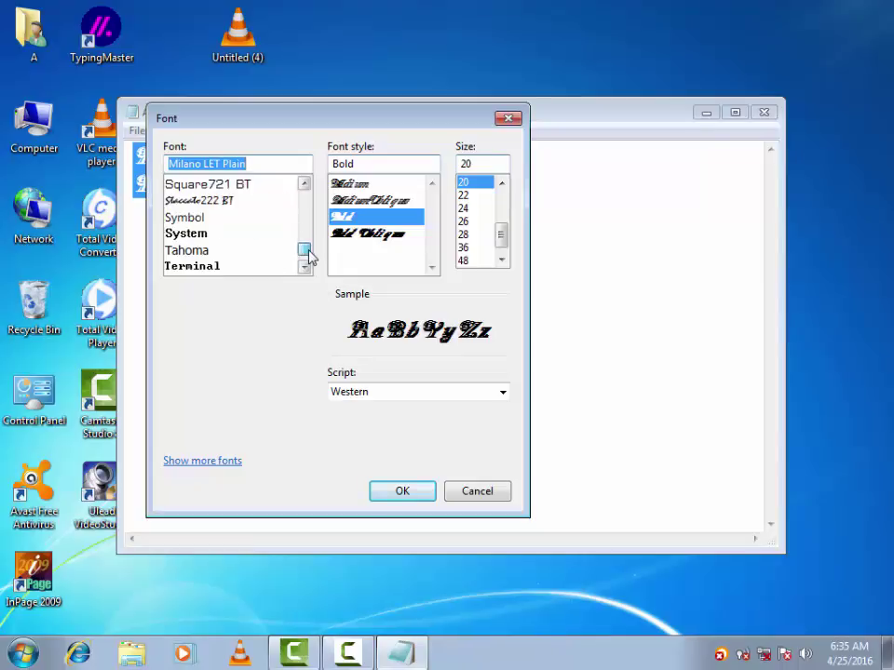
pyautogui.click(186, 233)
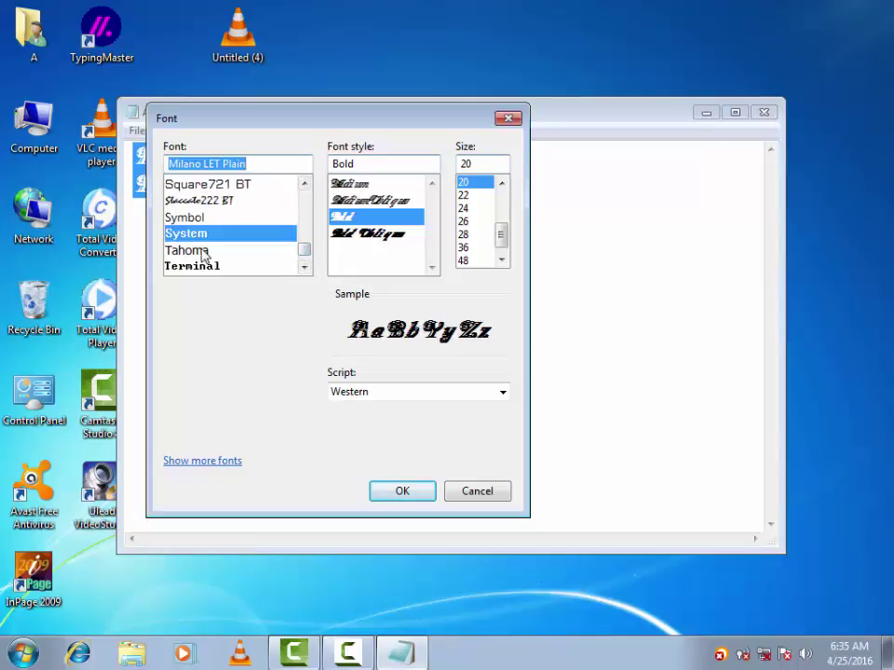
pyautogui.click(403, 491)
pyautogui.click(229, 239)
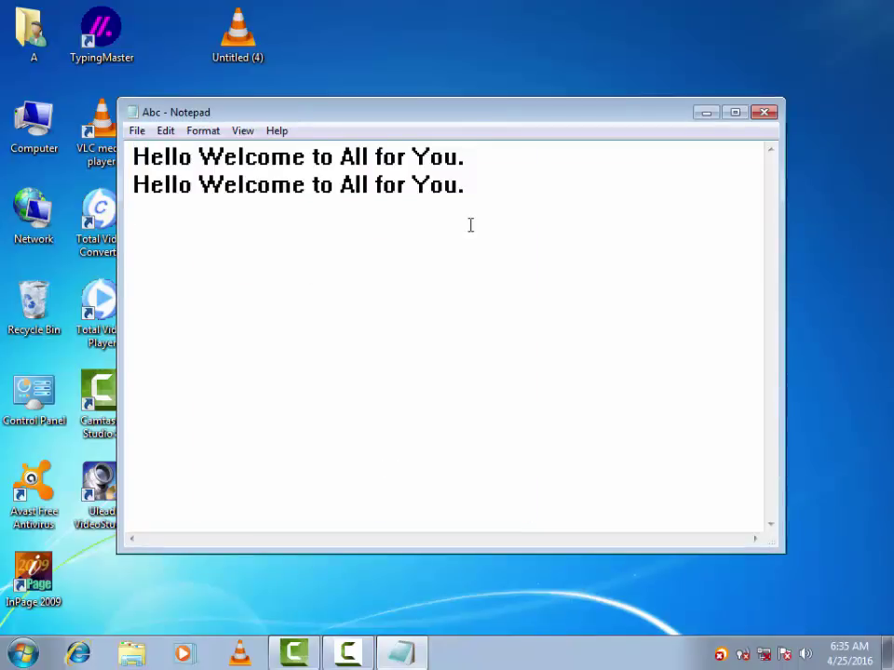
# Select both sentences and change their font to Verdana, keeping the Bold style and size 20
pyautogui.moveTo(475, 194); pyautogui.dragTo(135, 155)
pyautogui.click(164, 131)
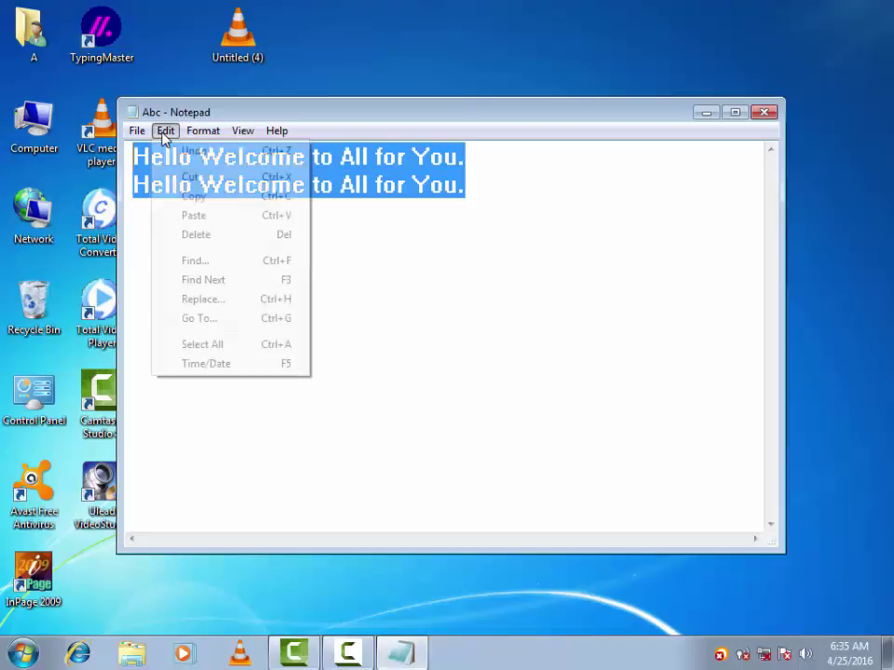
pyautogui.moveTo(203, 133)
pyautogui.click(225, 174)
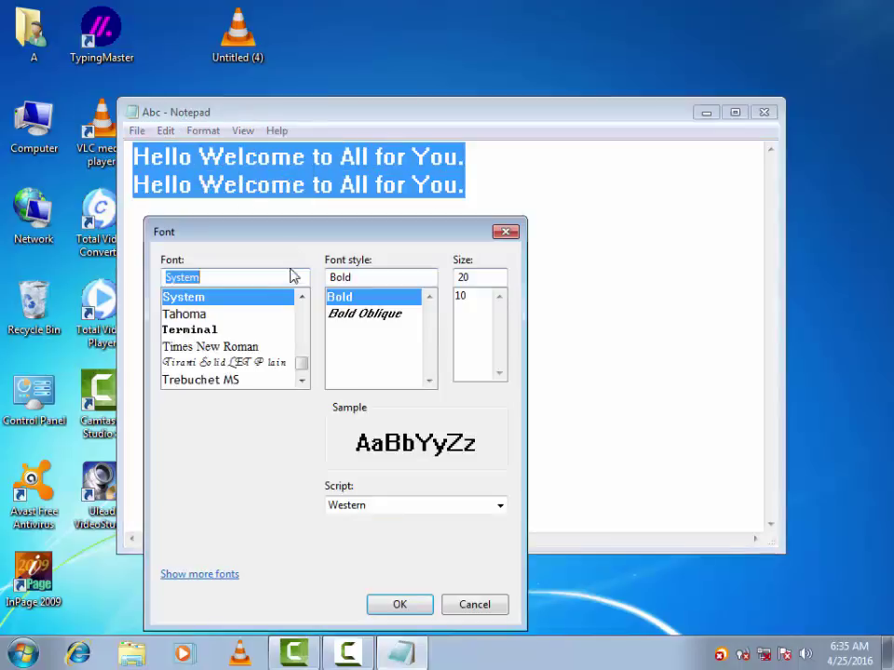
pyautogui.moveTo(304, 361); pyautogui.dragTo(300, 383)
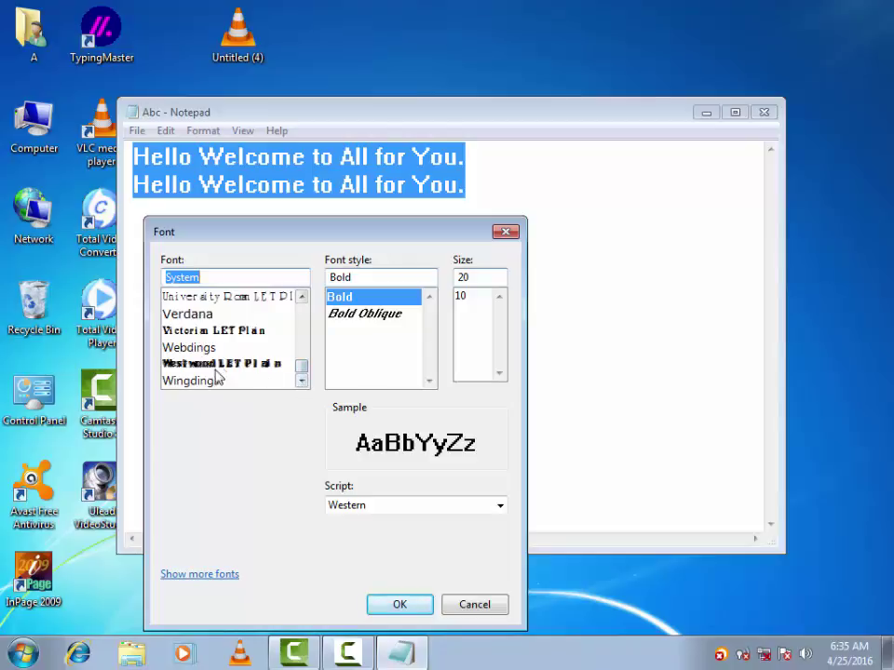
pyautogui.click(185, 317)
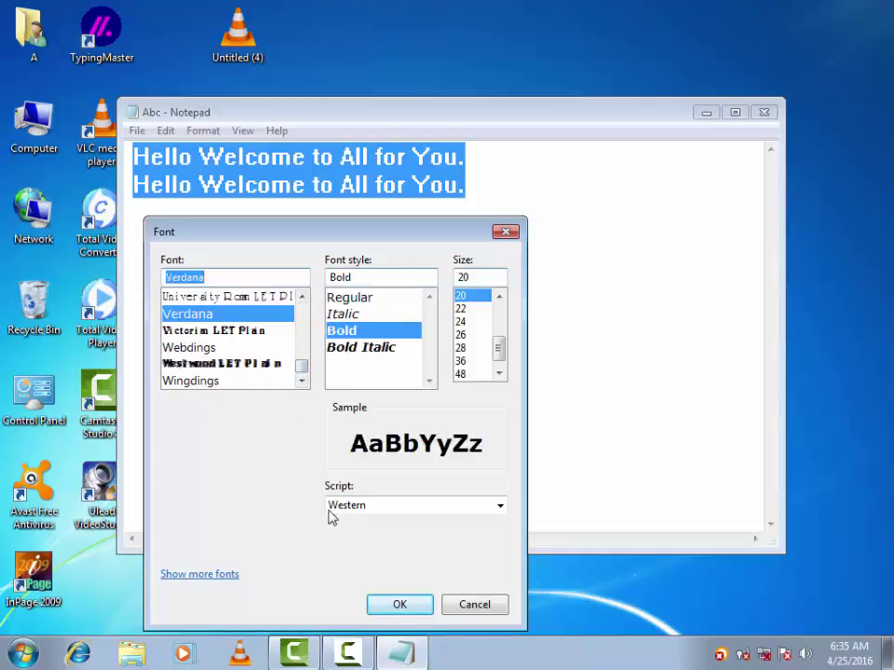
pyautogui.click(391, 604)
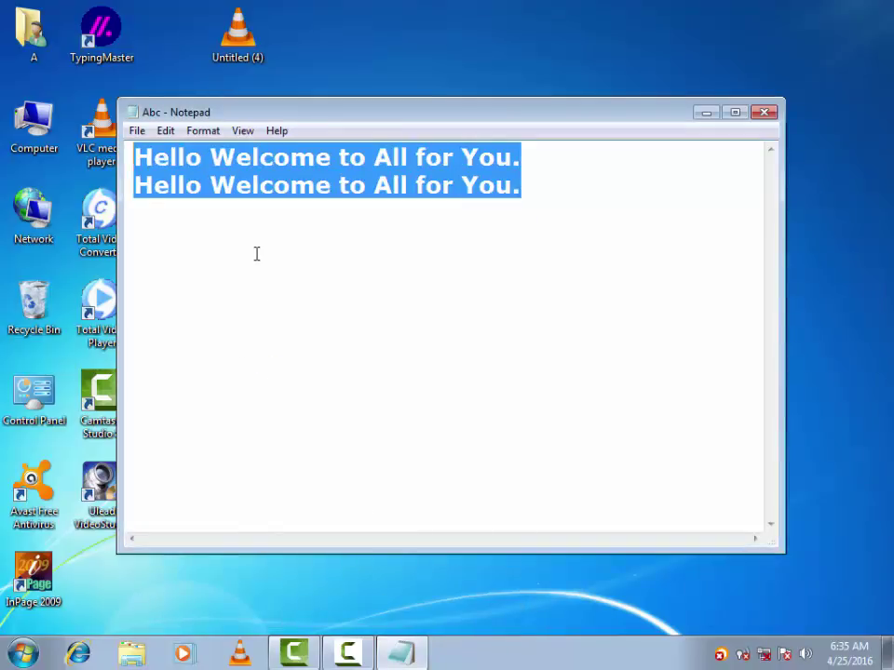
pyautogui.click(242, 133)
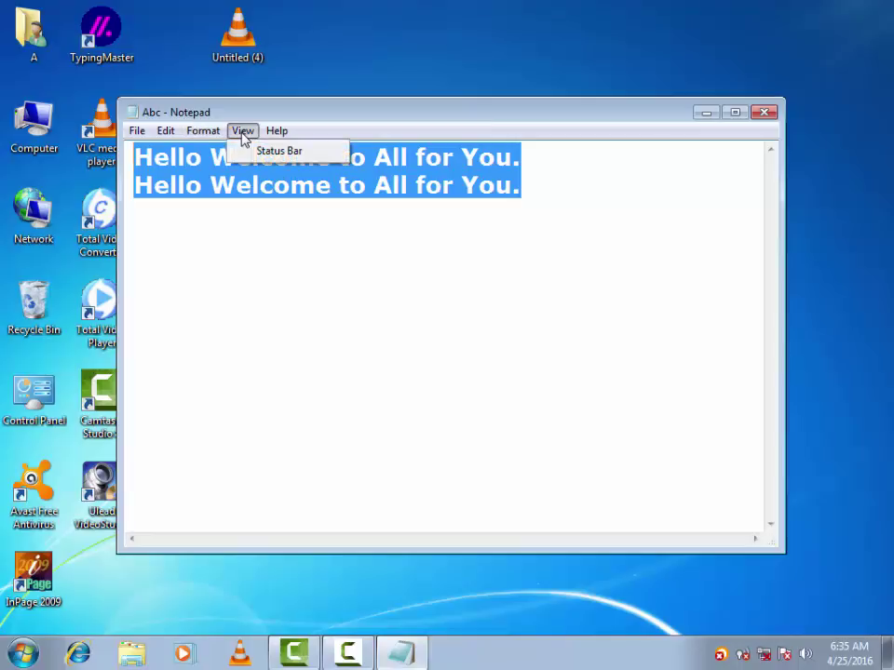
pyautogui.moveTo(282, 140)
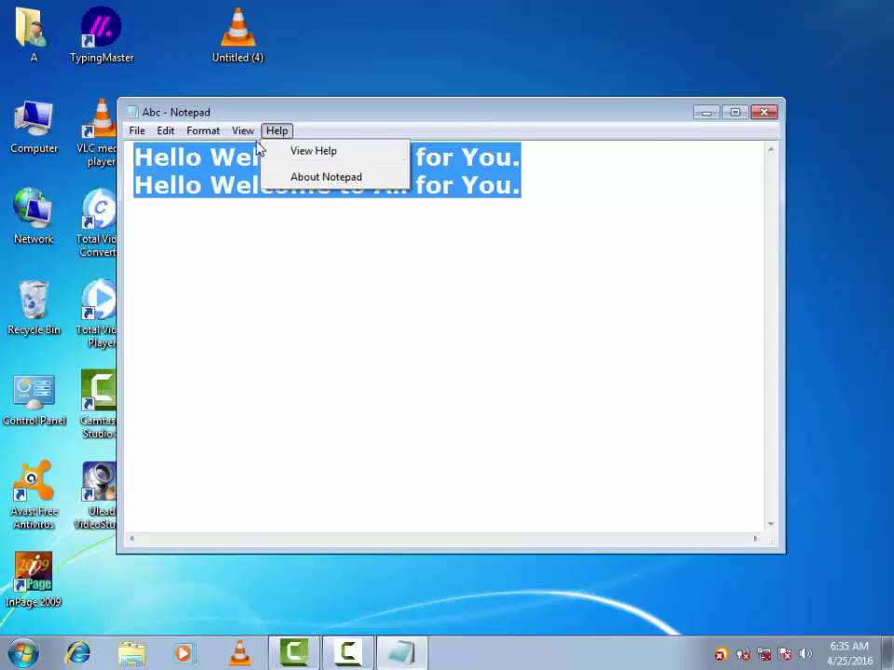
pyautogui.moveTo(137, 136)
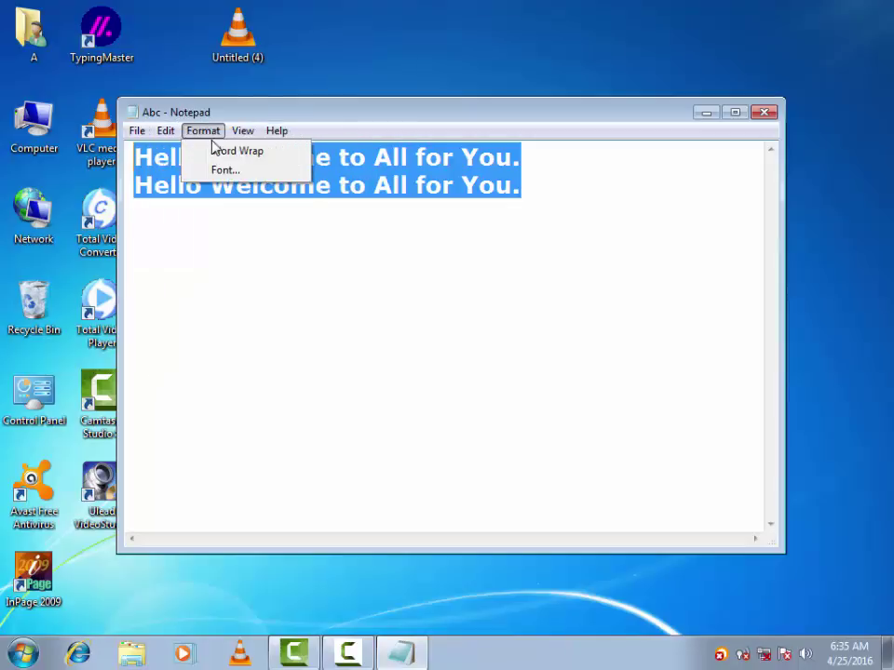
pyautogui.click(389, 267)
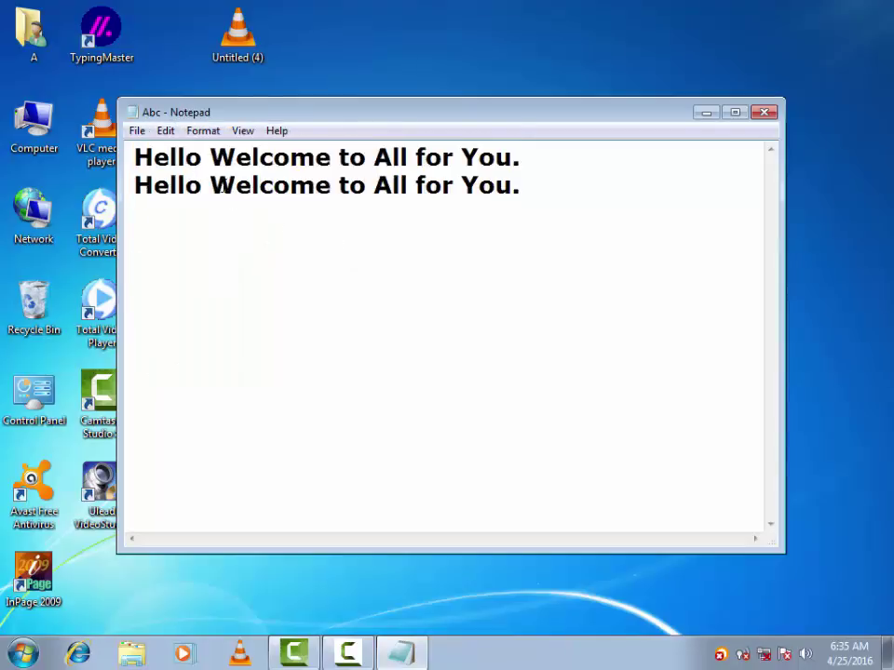
# Save the changes to the Abc document and close its window
pyautogui.click(136, 130)
pyautogui.click(156, 191)
pyautogui.click(764, 116)
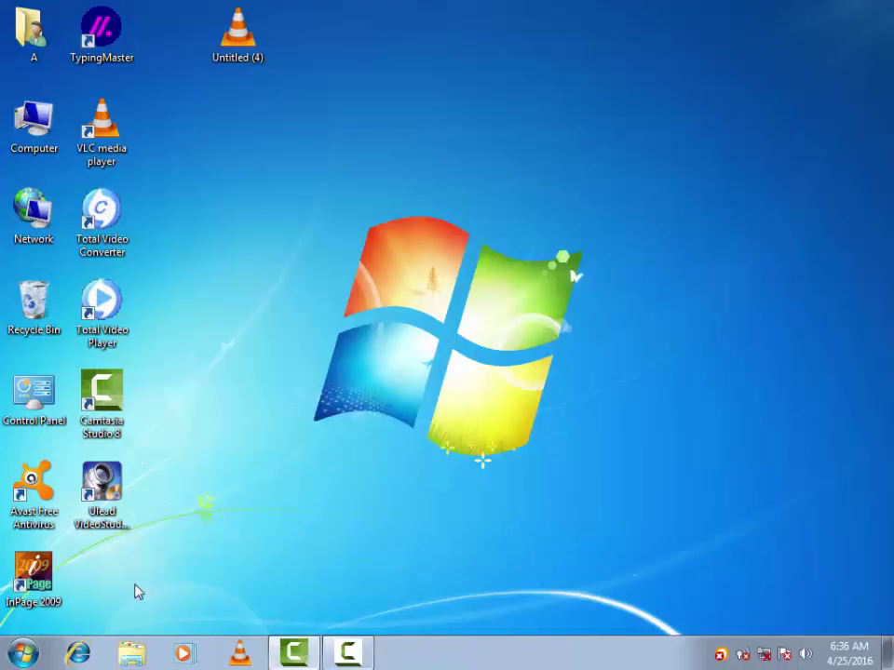
# Launch Notepad again from the Accessories group of the installed programs
pyautogui.click(32, 657)
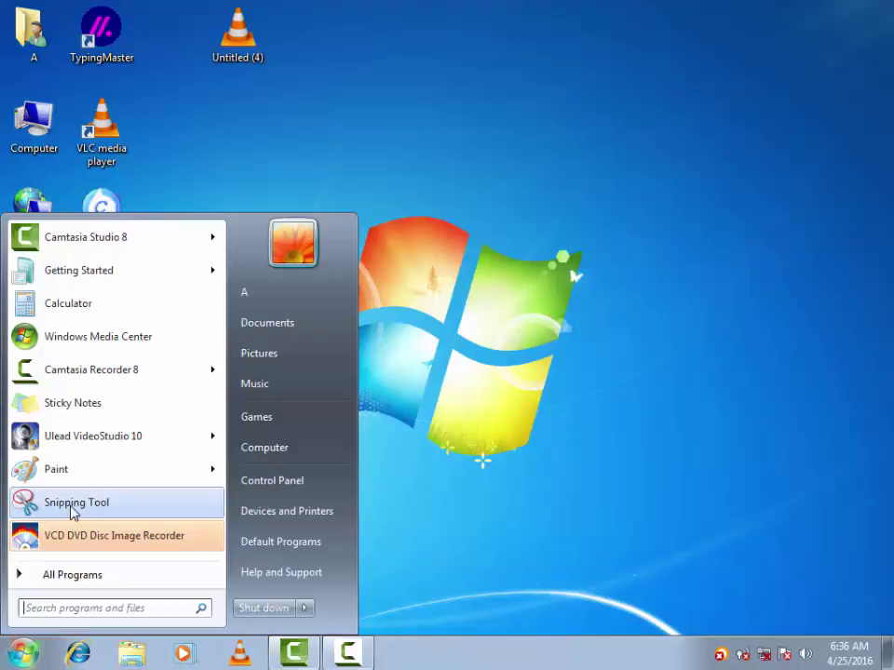
pyautogui.click(76, 575)
pyautogui.click(45, 347)
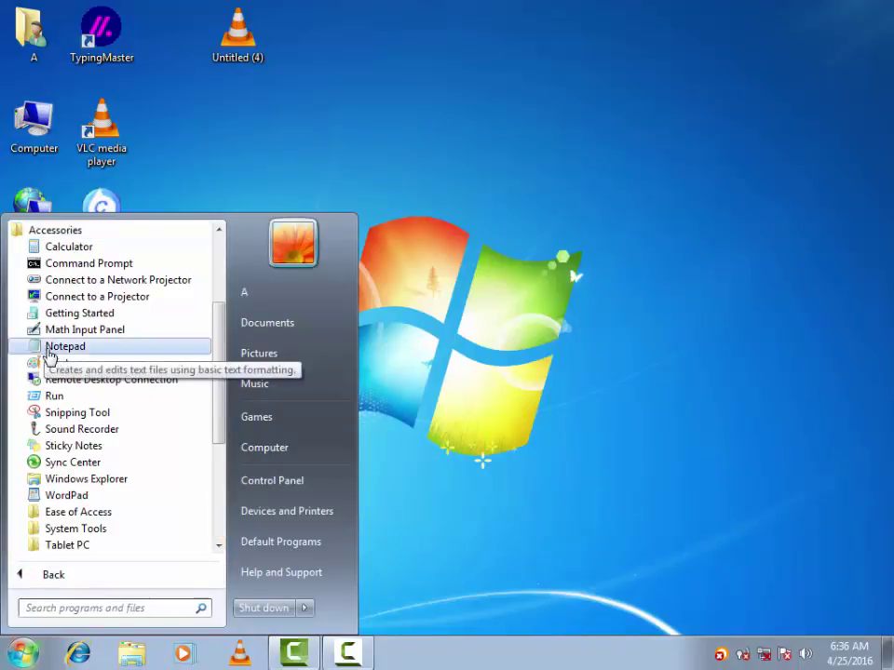
pyautogui.click(70, 348)
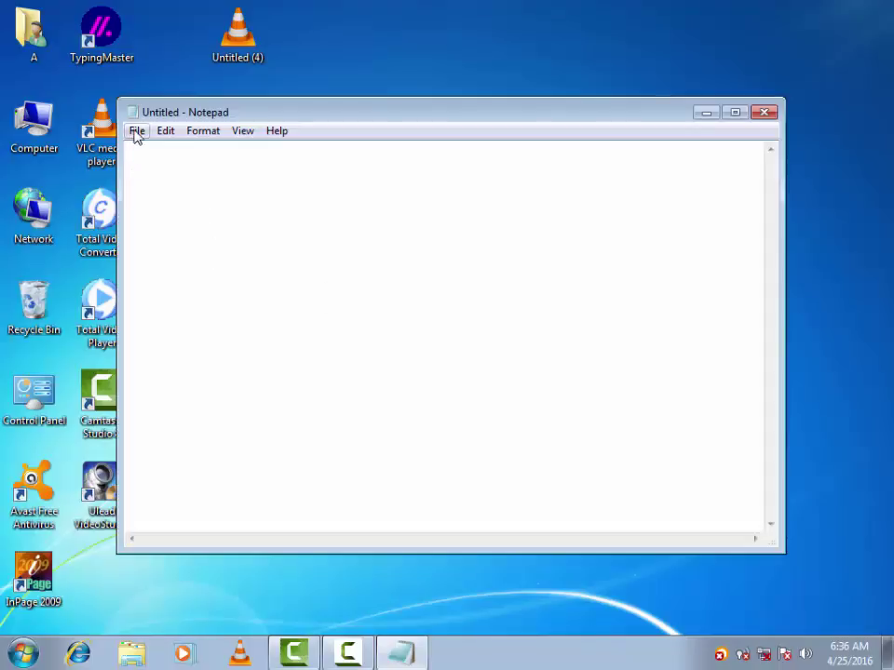
# Open the saved Abc text document from the Data folder on Local Disk (D:)
pyautogui.click(136, 131)
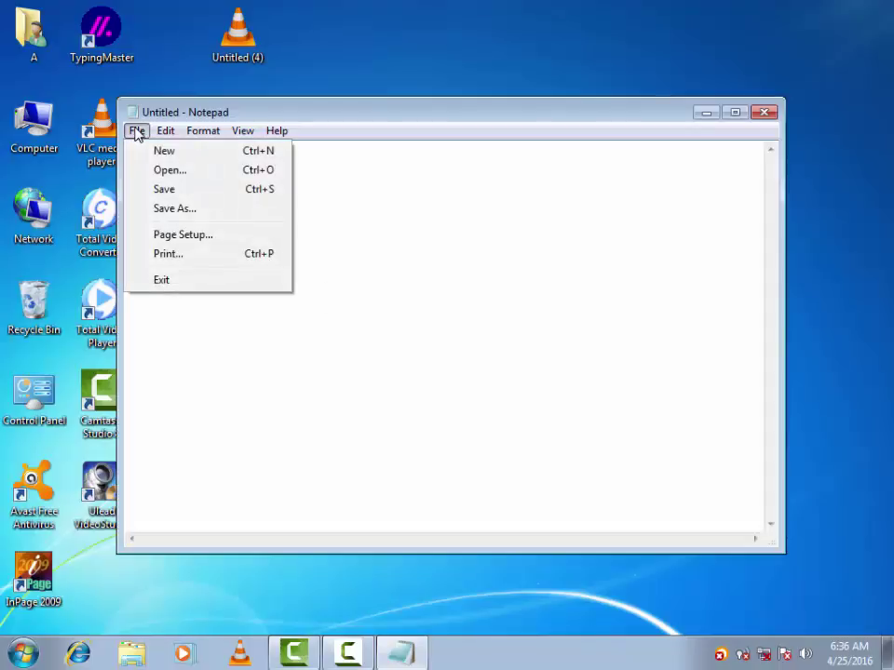
pyautogui.click(170, 174)
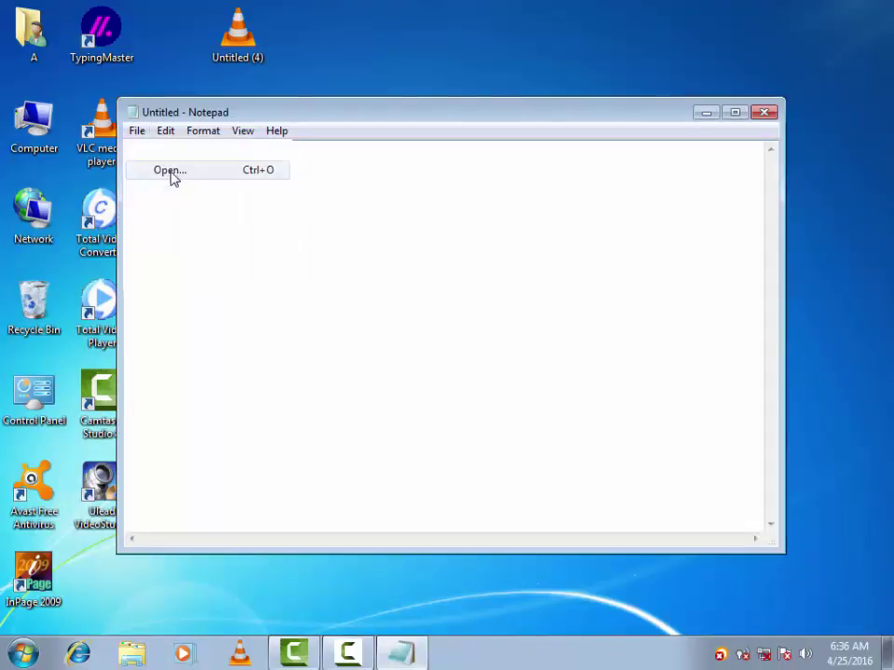
pyautogui.moveTo(250, 160); pyautogui.dragTo(233, 105)
pyautogui.click(214, 381)
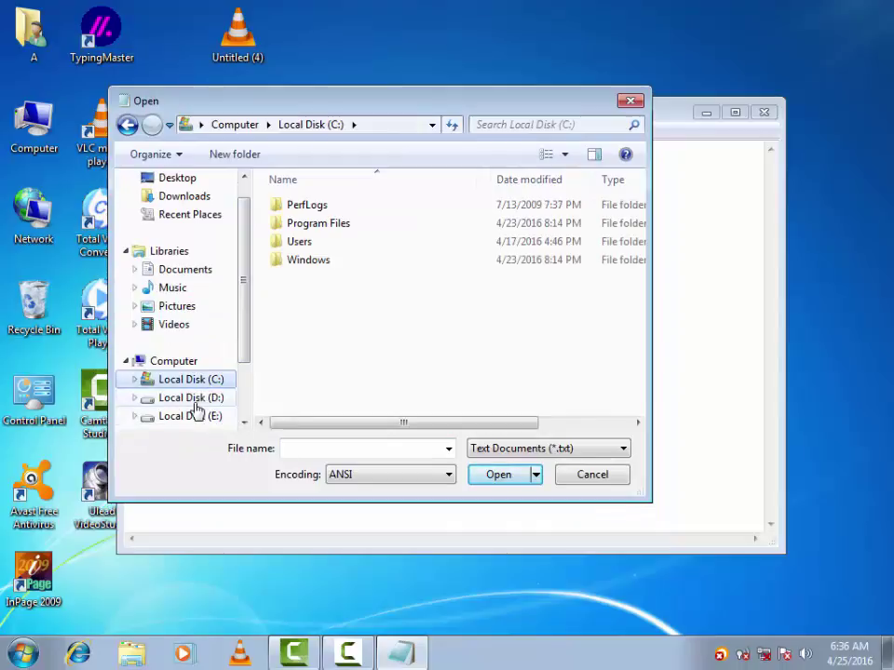
pyautogui.click(186, 400)
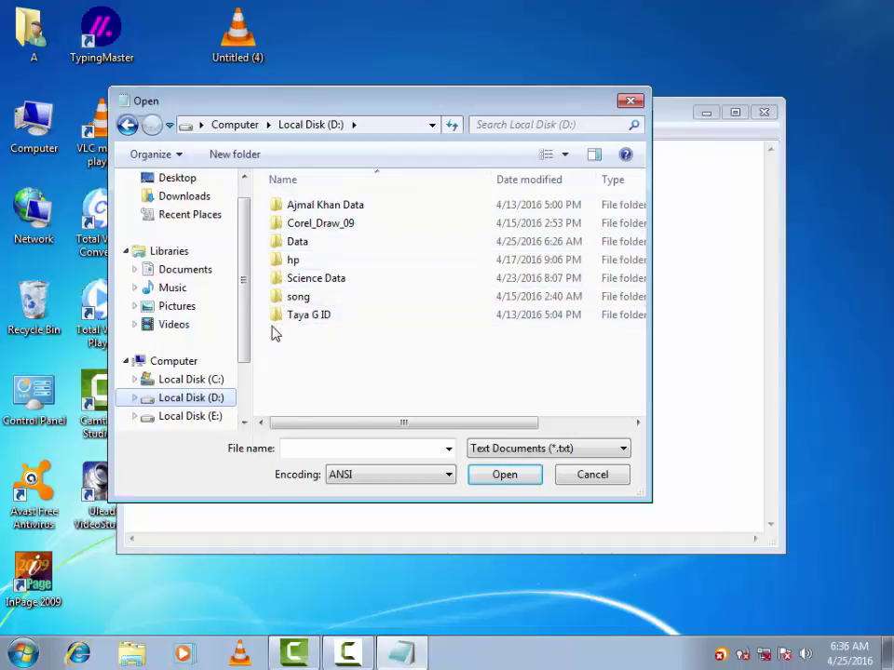
pyautogui.click(278, 249)
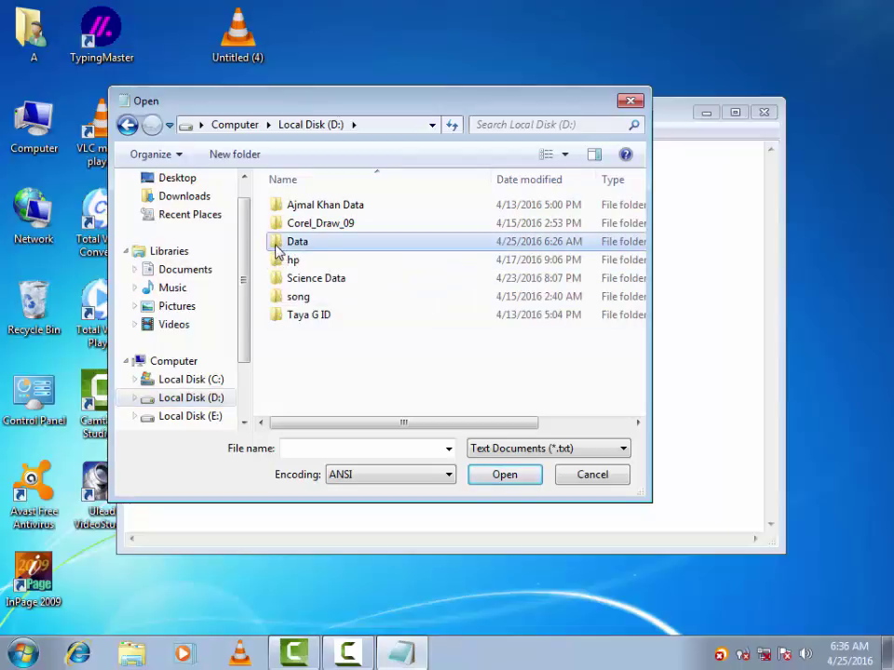
pyautogui.click(499, 478)
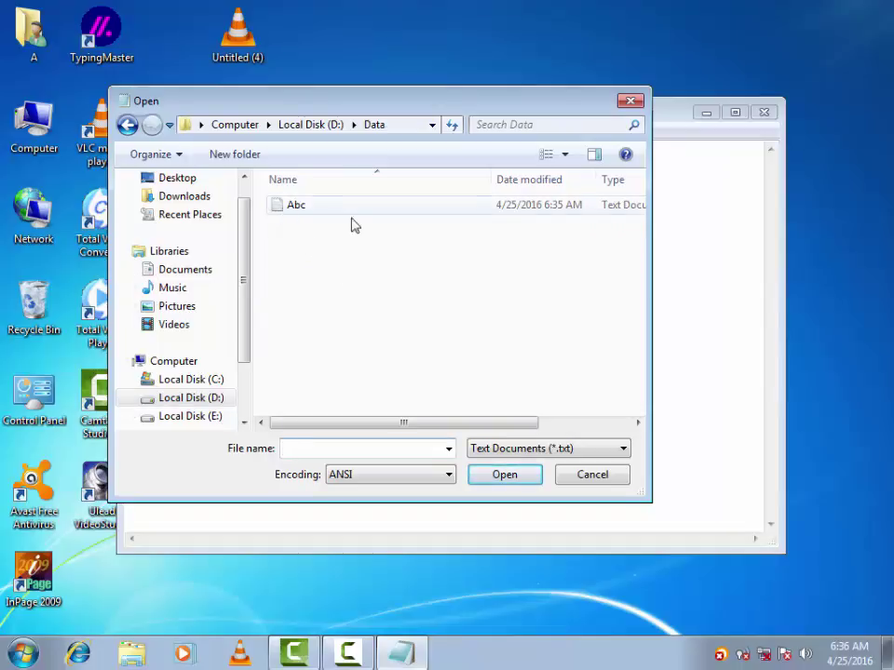
pyautogui.click(292, 207)
pyautogui.click(484, 477)
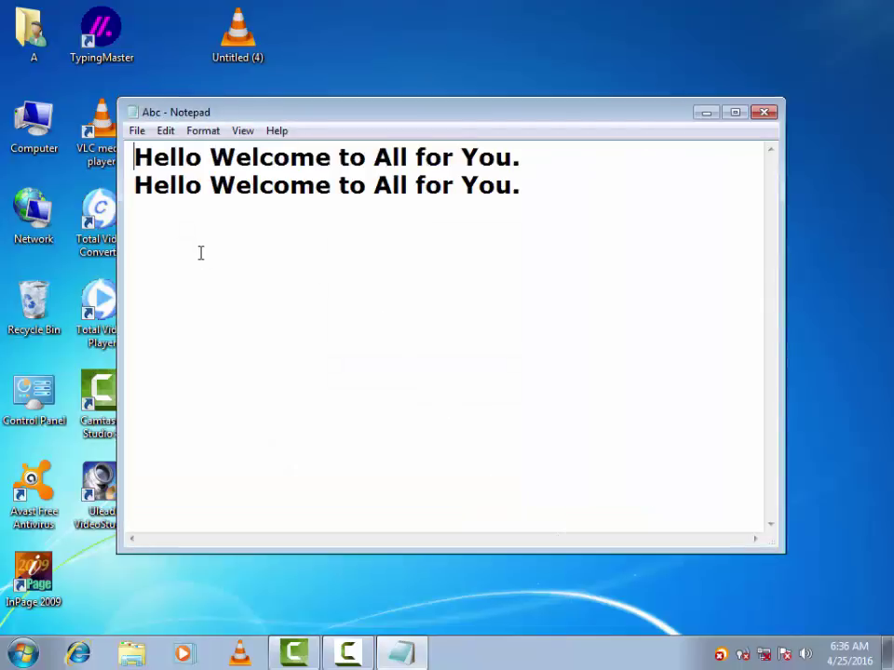